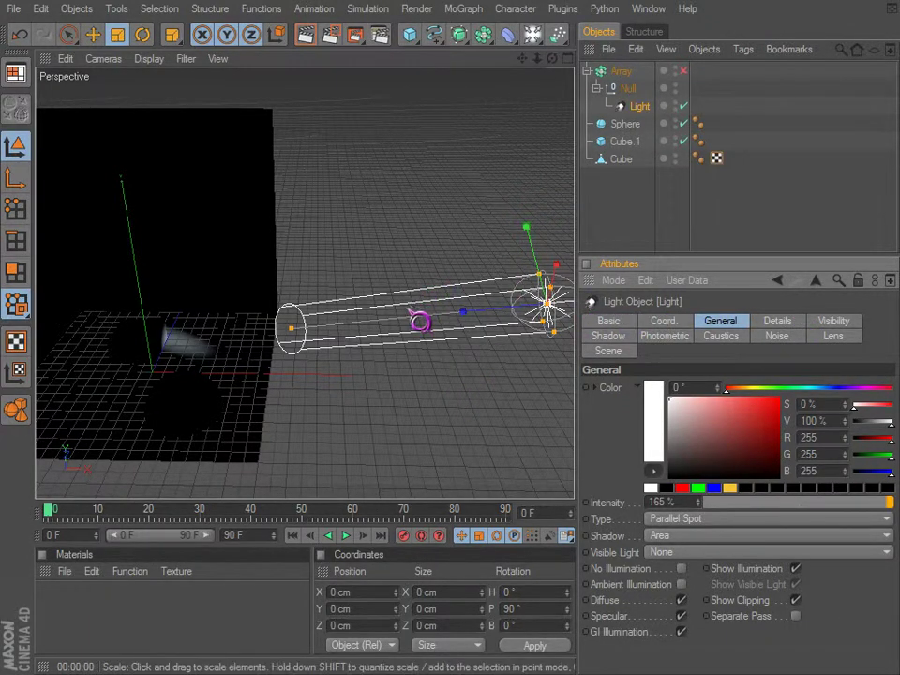
Step: Try a much wider beam for the parallel spot light and render the viewport to check its coverage
{"action": "key", "text": "ctrl+r"}
{"action": "middle_click_drag", "start_coordinate": [537, 422], "coordinate": [515, 426], "text": "alt"}
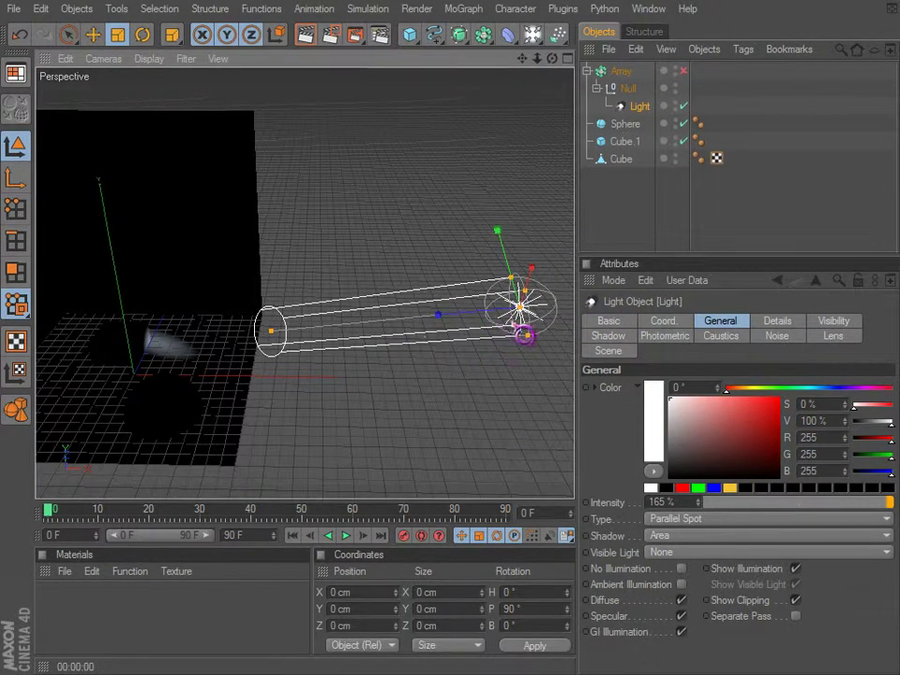
{"action": "left_click_drag", "start_coordinate": [528, 336], "coordinate": [501, 402]}
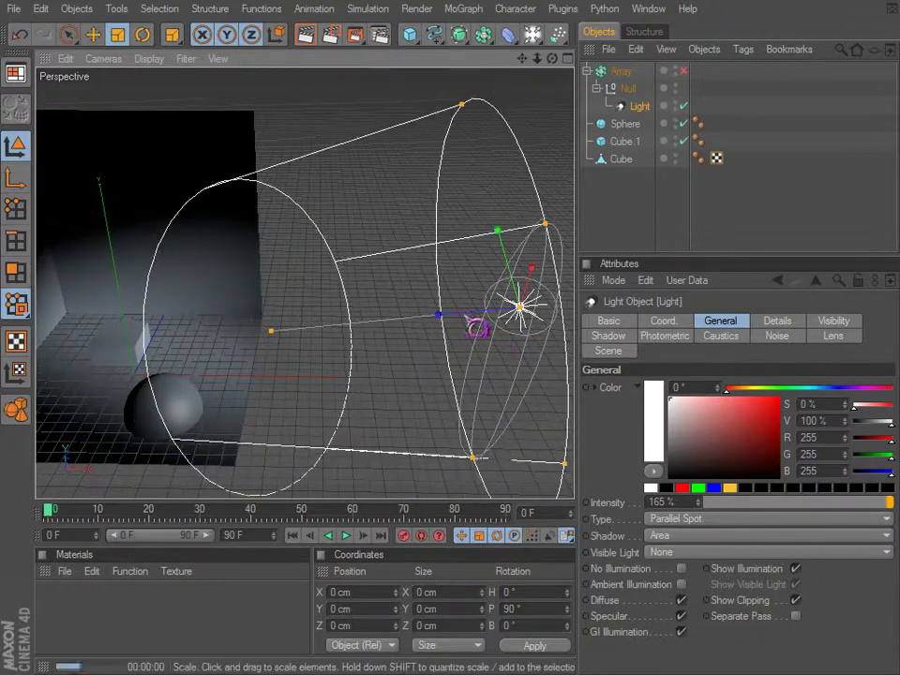
{"action": "key", "text": "ctrl+r"}
{"action": "scroll", "coordinate": [338, 305], "scroll_direction": "down", "scroll_amount": 3}
{"action": "middle_click_drag", "start_coordinate": [301, 328], "coordinate": [306, 315], "text": "alt"}
{"action": "left_click_drag", "start_coordinate": [306, 316], "coordinate": [333, 321], "text": "alt"}
{"action": "key", "text": "ctrl+r"}
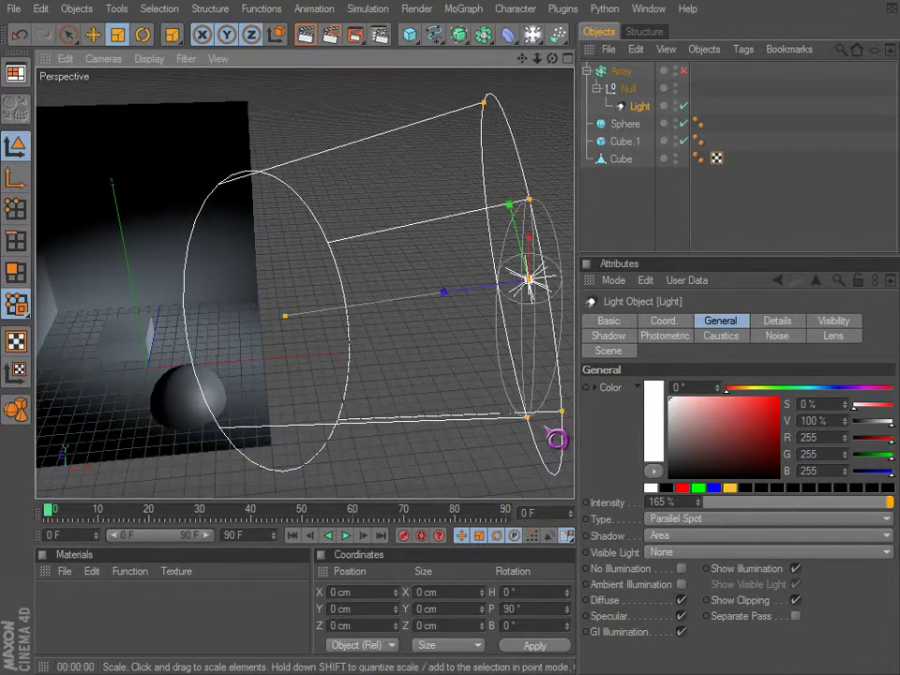
Step: Narrow the parallel spot's beam to a moderate radius and render it with Visible Light set to Visible
{"action": "mouse_move", "coordinate": [570, 422]}
{"action": "left_mouse_down"}
{"action": "mouse_move", "coordinate": [515, 426]}
{"action": "mouse_move", "coordinate": [503, 411]}
{"action": "left_mouse_up"}
{"action": "left_click_drag", "start_coordinate": [444, 283], "coordinate": [505, 415], "text": "alt"}
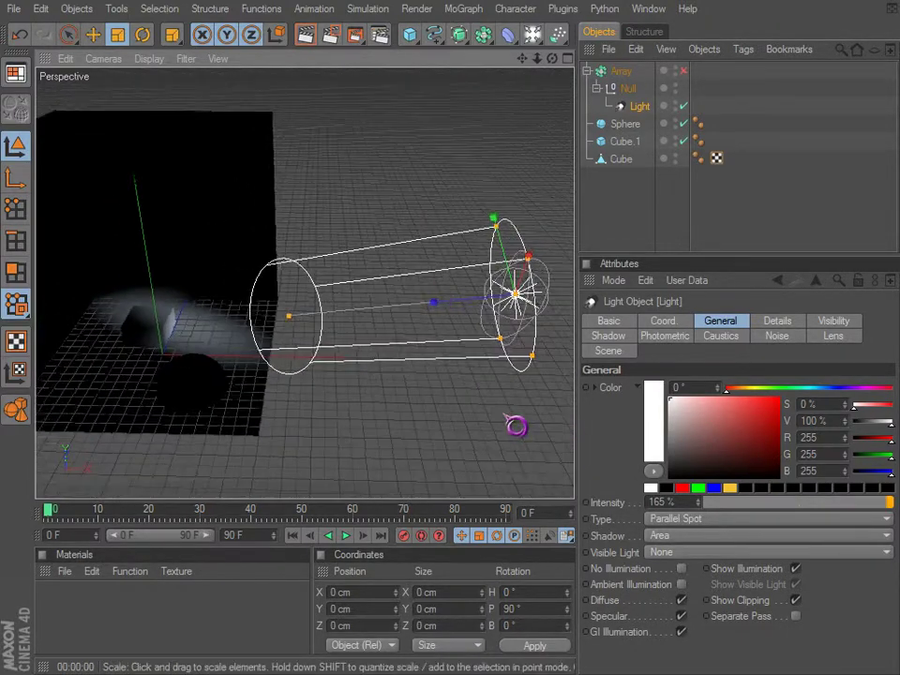
{"action": "left_click", "coordinate": [660, 553]}
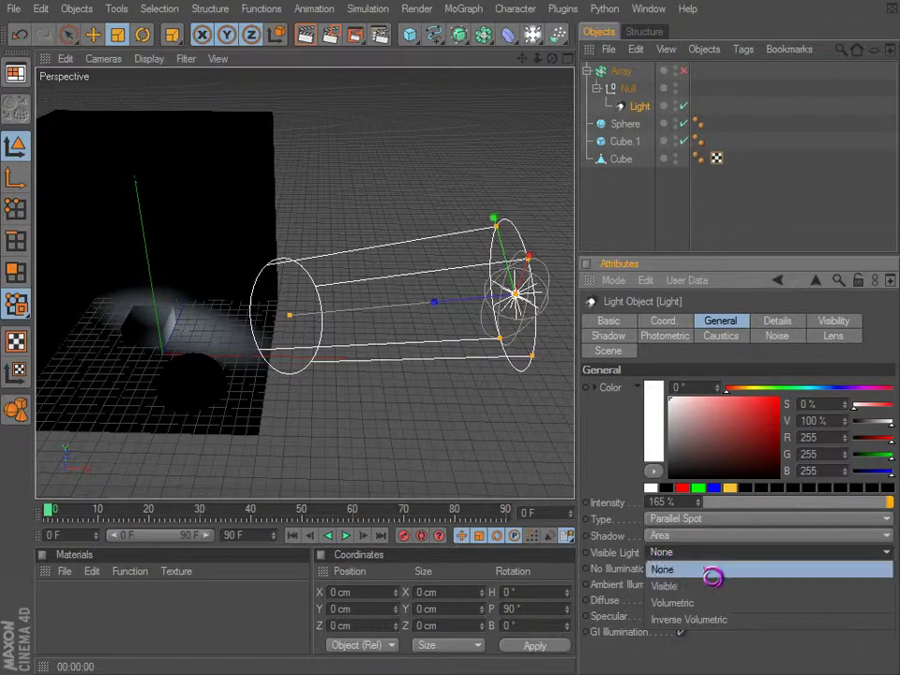
{"action": "left_click", "coordinate": [696, 585]}
{"action": "key", "text": "ctrl+r"}
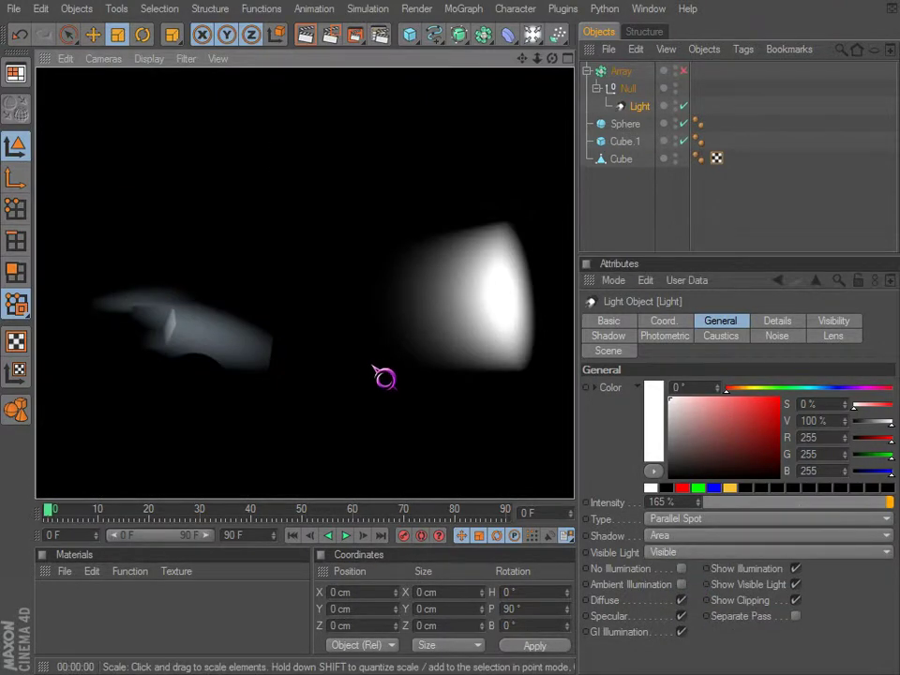
{"action": "left_click_drag", "start_coordinate": [504, 413], "coordinate": [503, 414], "text": "alt"}
{"action": "key", "text": "ctrl+r"}
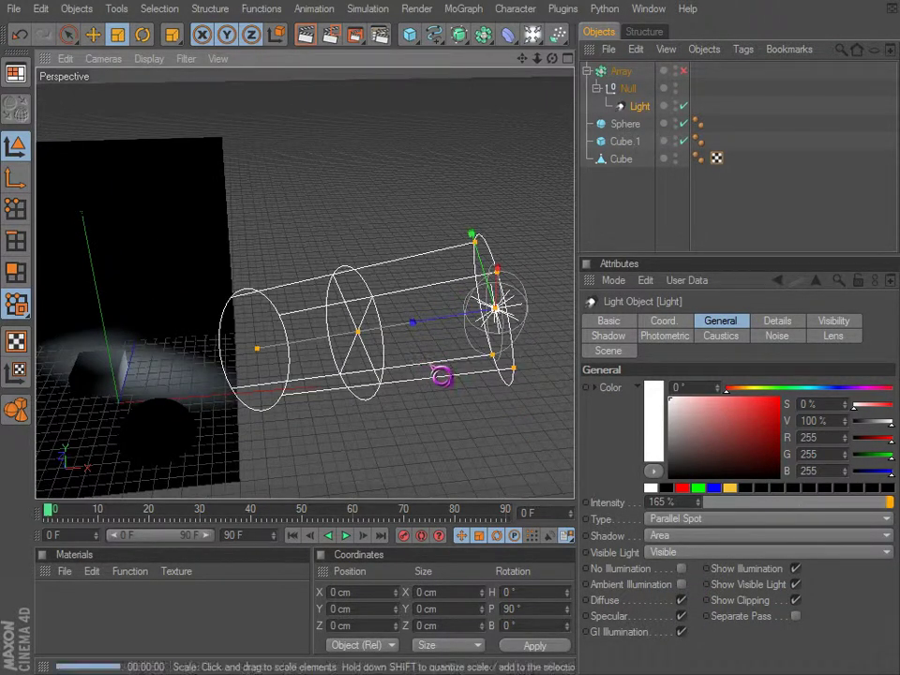
Step: Try the Omni and Spot types on the light, rendering the viewport with each one
{"action": "scroll", "coordinate": [456, 333], "scroll_direction": "down", "scroll_amount": 1}
{"action": "left_click", "coordinate": [673, 521]}
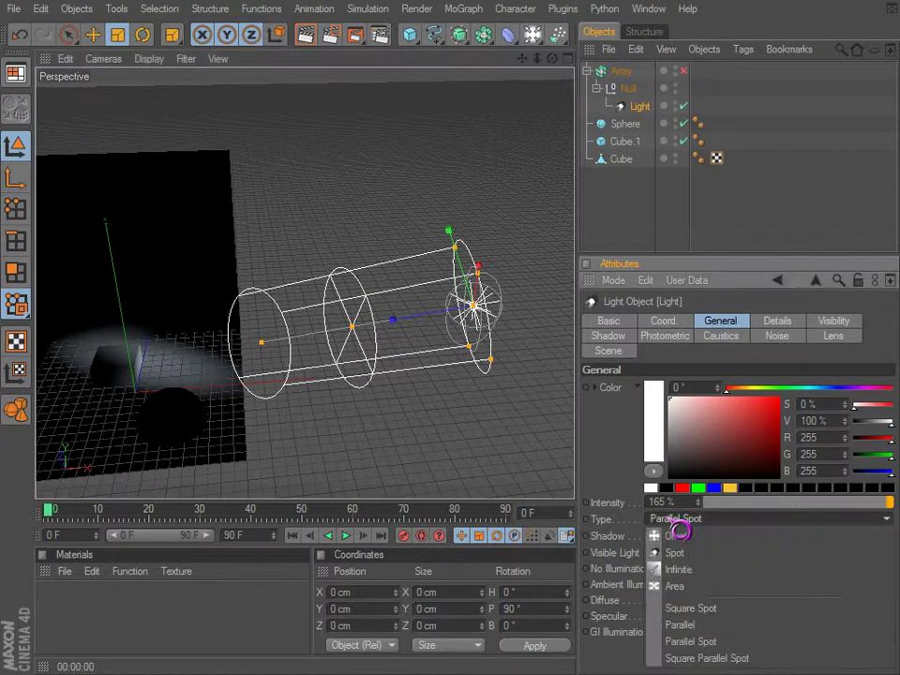
{"action": "left_click", "coordinate": [669, 534]}
{"action": "key", "text": "ctrl+r"}
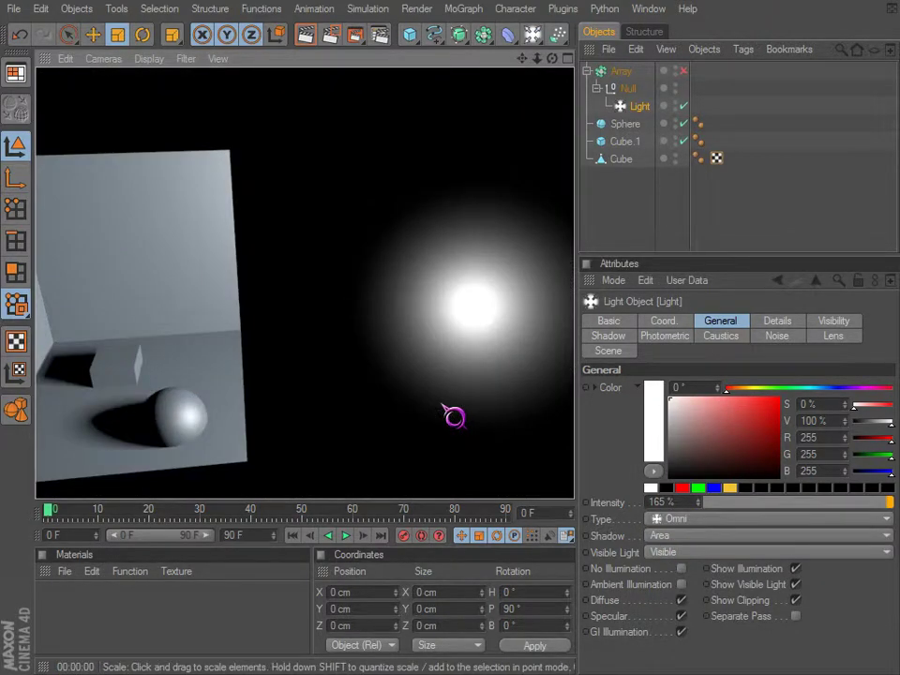
{"action": "left_click", "coordinate": [671, 520]}
{"action": "left_click", "coordinate": [676, 553]}
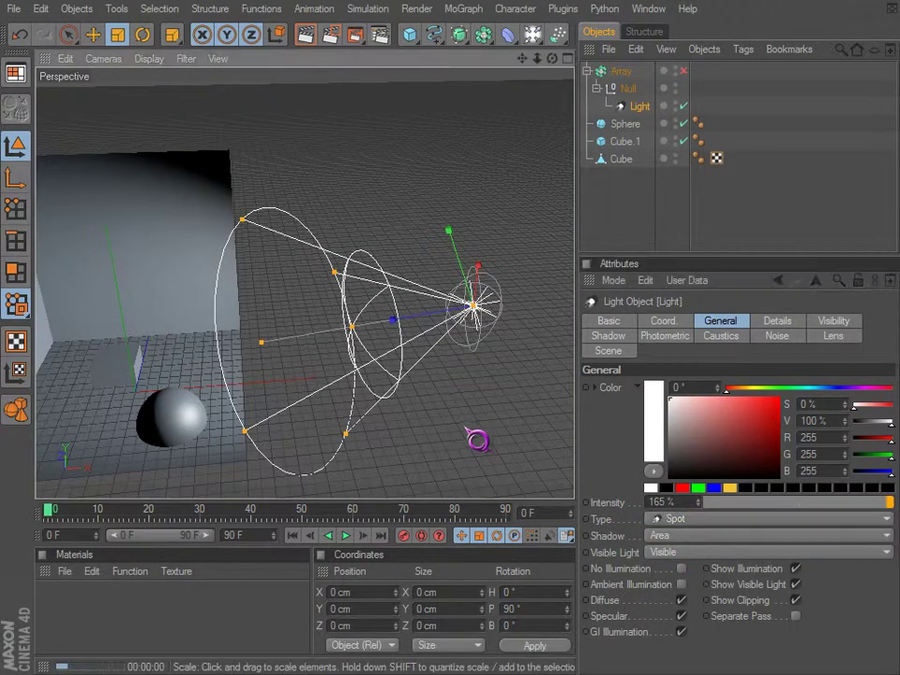
{"action": "key", "text": "ctrl+r"}
Step: Try the Area and Infinite types on the light, rendering the viewport with each one
{"action": "left_click", "coordinate": [673, 521]}
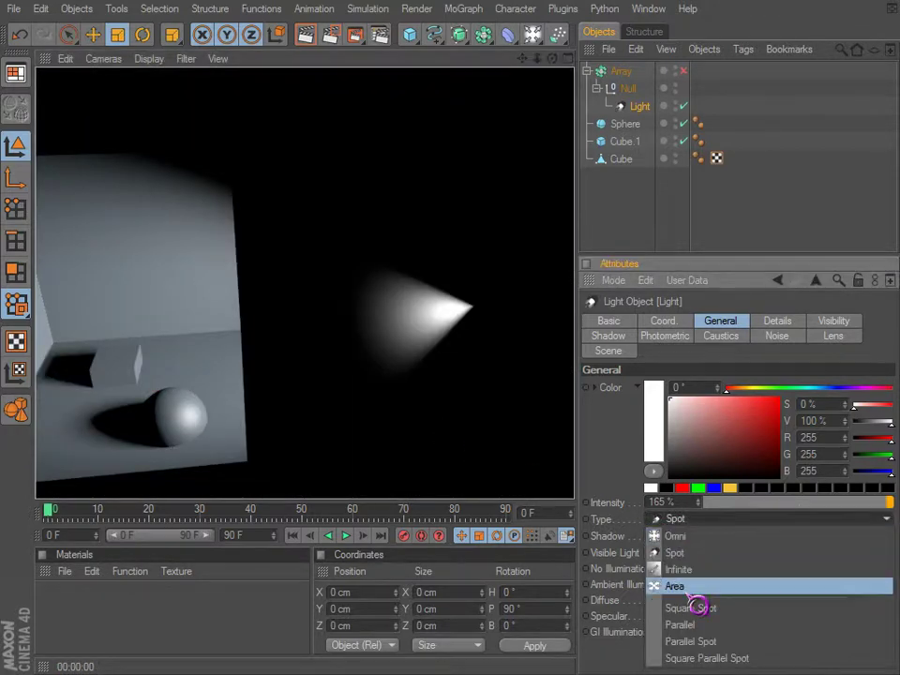
{"action": "left_click", "coordinate": [692, 586]}
{"action": "key", "text": "ctrl+r"}
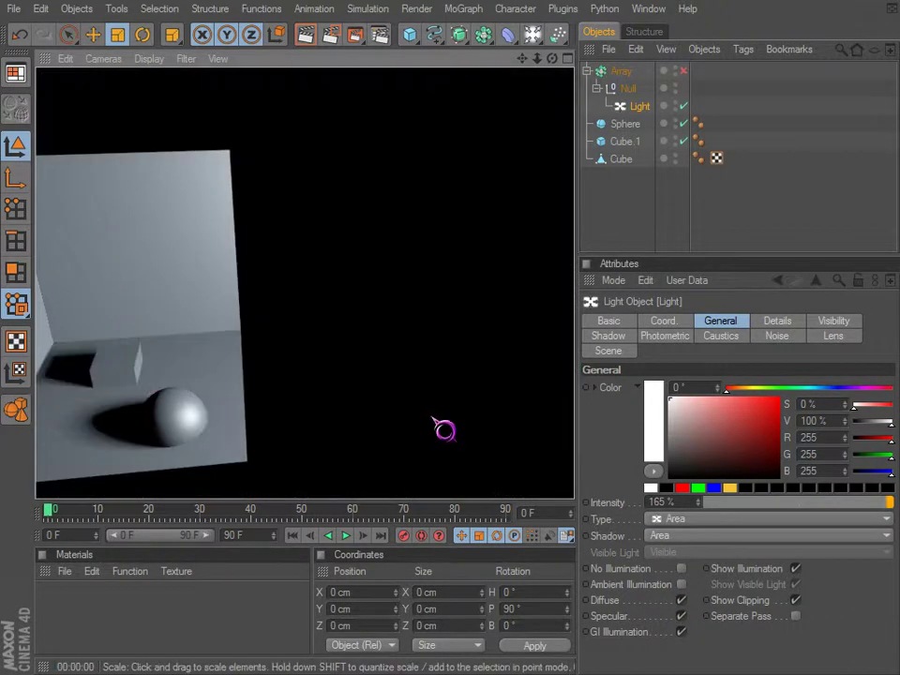
{"action": "left_click_drag", "start_coordinate": [438, 426], "coordinate": [647, 553], "text": "alt"}
{"action": "key", "text": "ctrl+r"}
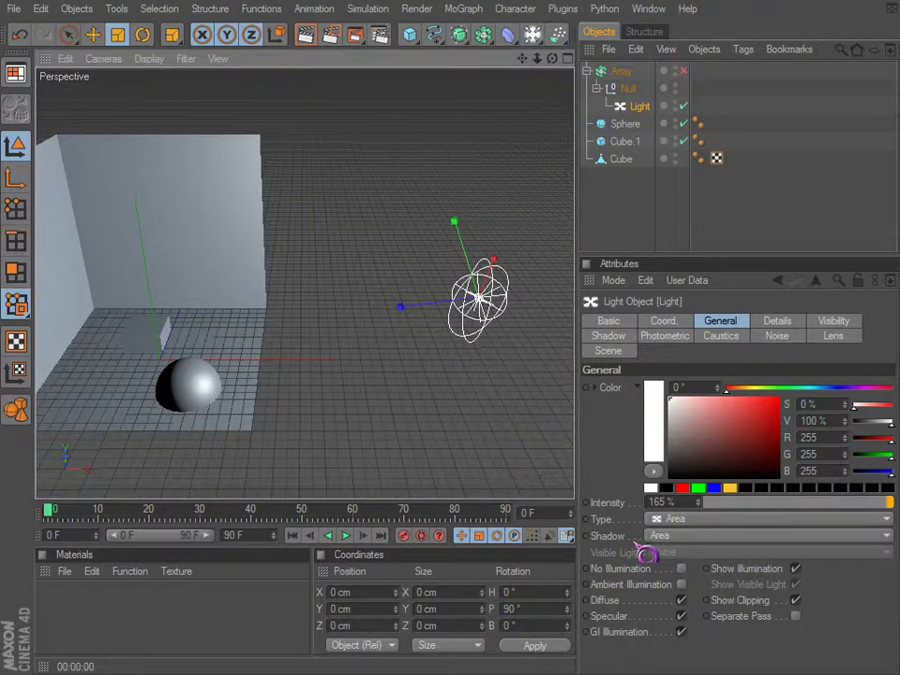
{"action": "left_click", "coordinate": [675, 520]}
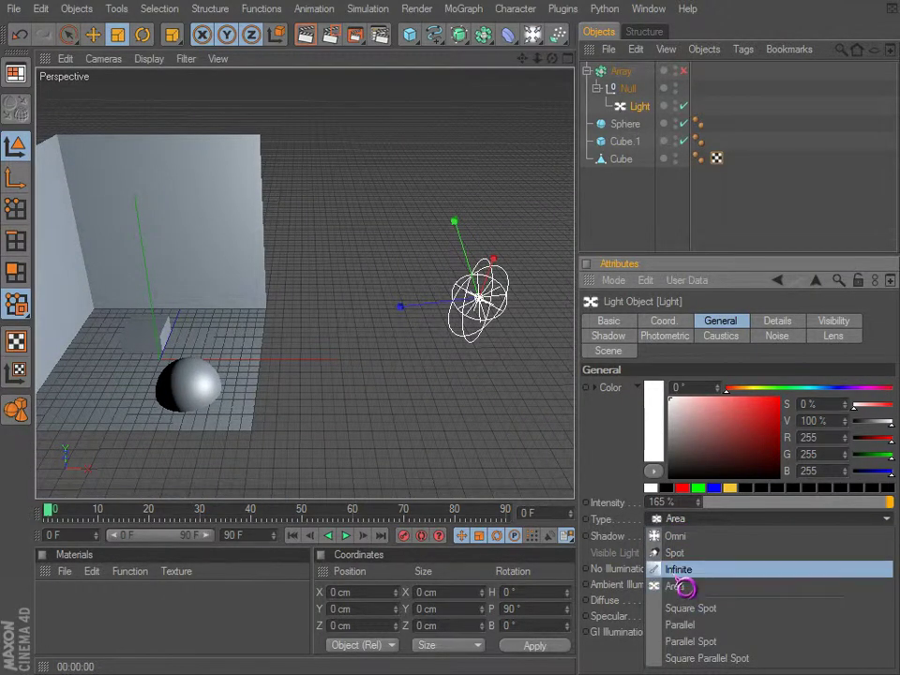
{"action": "left_click", "coordinate": [676, 568]}
{"action": "key", "text": "ctrl+r"}
{"action": "left_click_drag", "start_coordinate": [376, 415], "coordinate": [672, 534], "text": "alt"}
Step: Set the light's type to Parallel Spot and render the viewport to preview the visible beam
{"action": "left_click", "coordinate": [675, 520]}
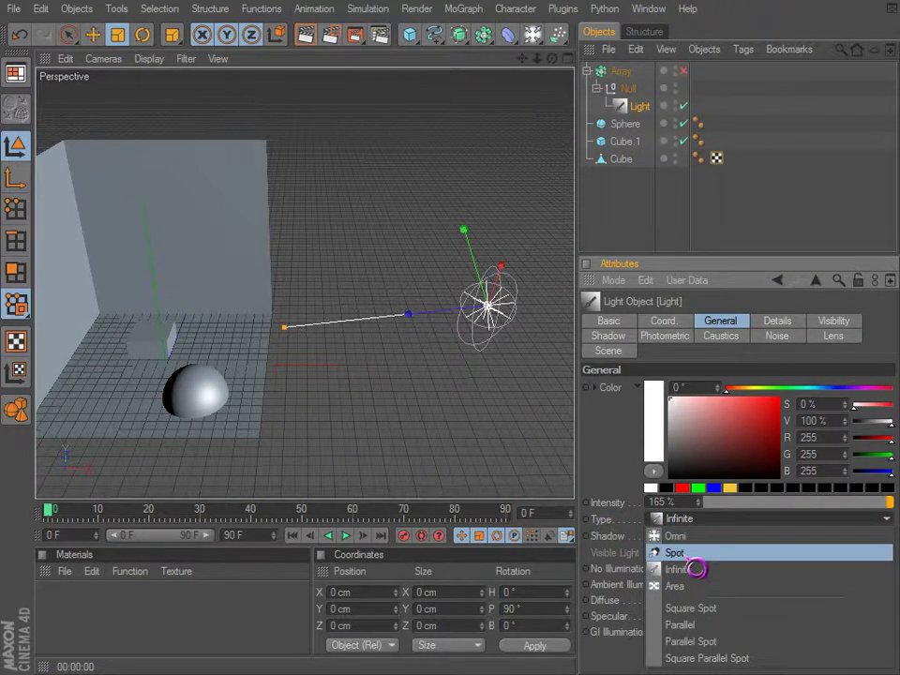
{"action": "left_click", "coordinate": [695, 552]}
{"action": "left_click", "coordinate": [676, 520]}
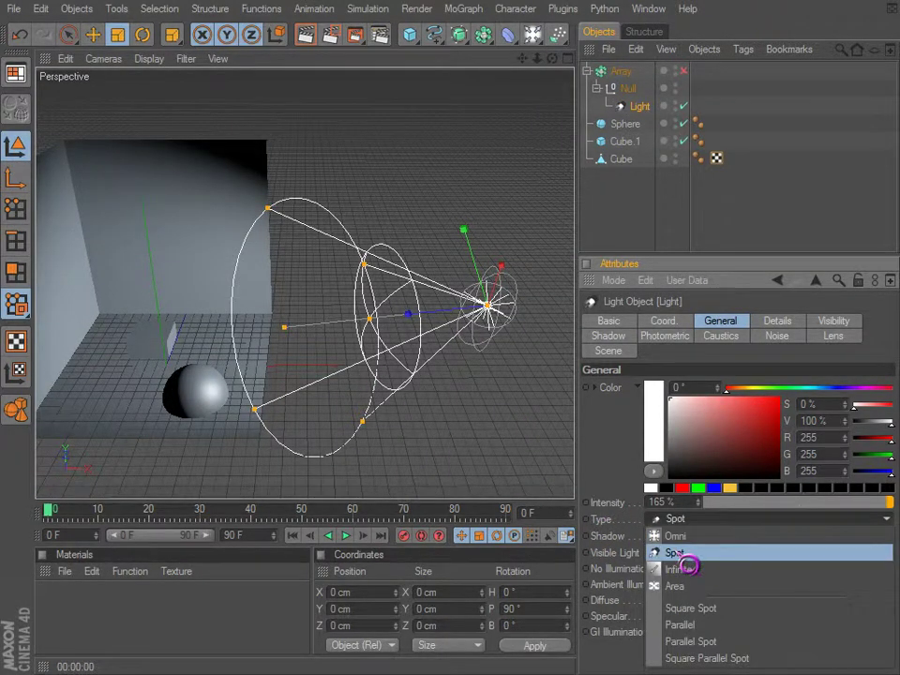
{"action": "left_click", "coordinate": [692, 642]}
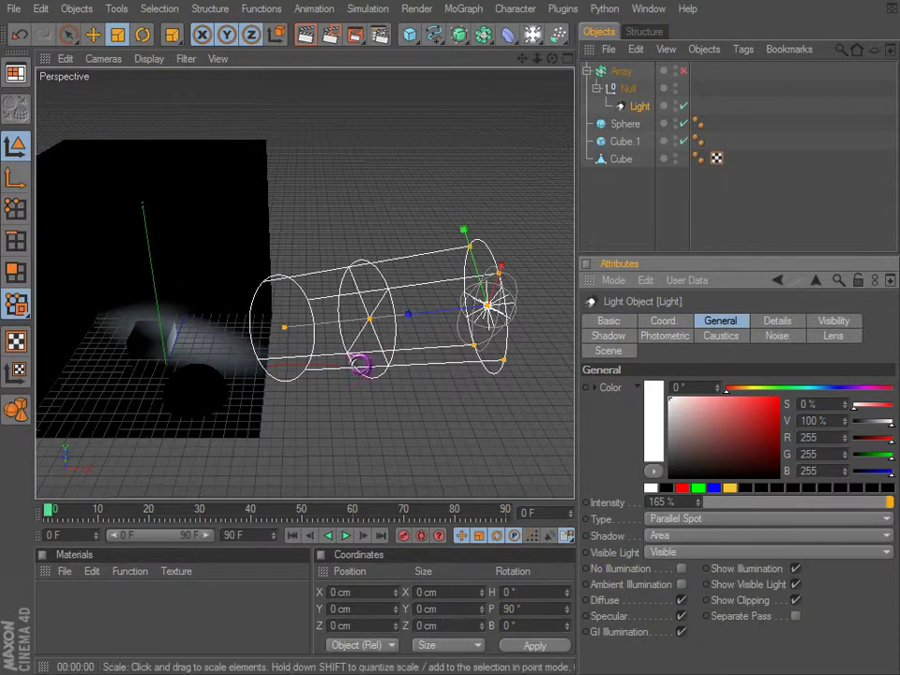
{"action": "left_click_drag", "start_coordinate": [349, 356], "coordinate": [327, 387], "text": "alt"}
{"action": "key", "text": "ctrl+r"}
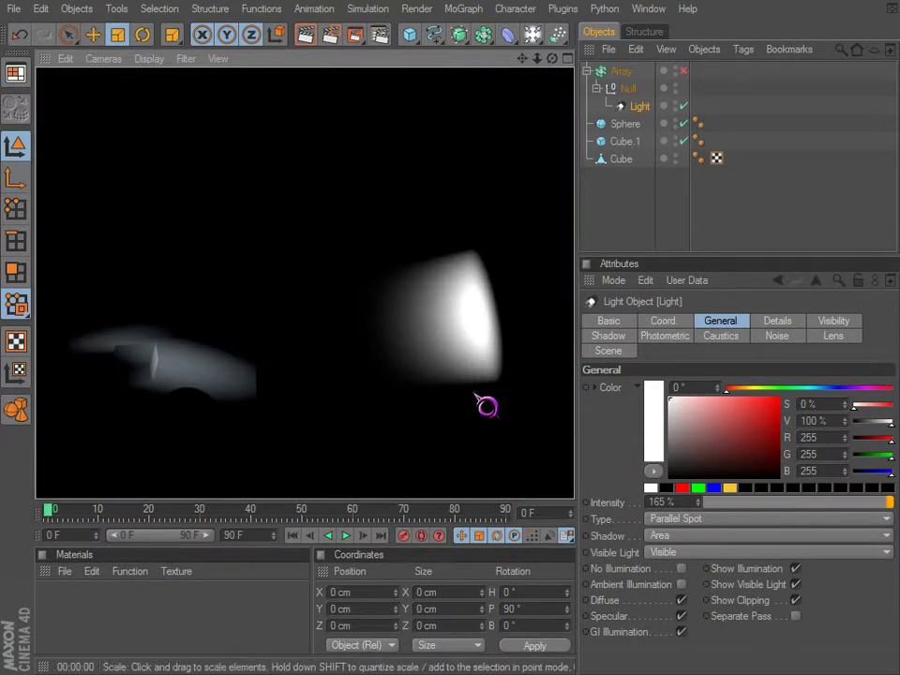
Step: Try a lower visibility Falloff on the light with a test render, then return it to 100 %
{"action": "left_click", "coordinate": [836, 322]}
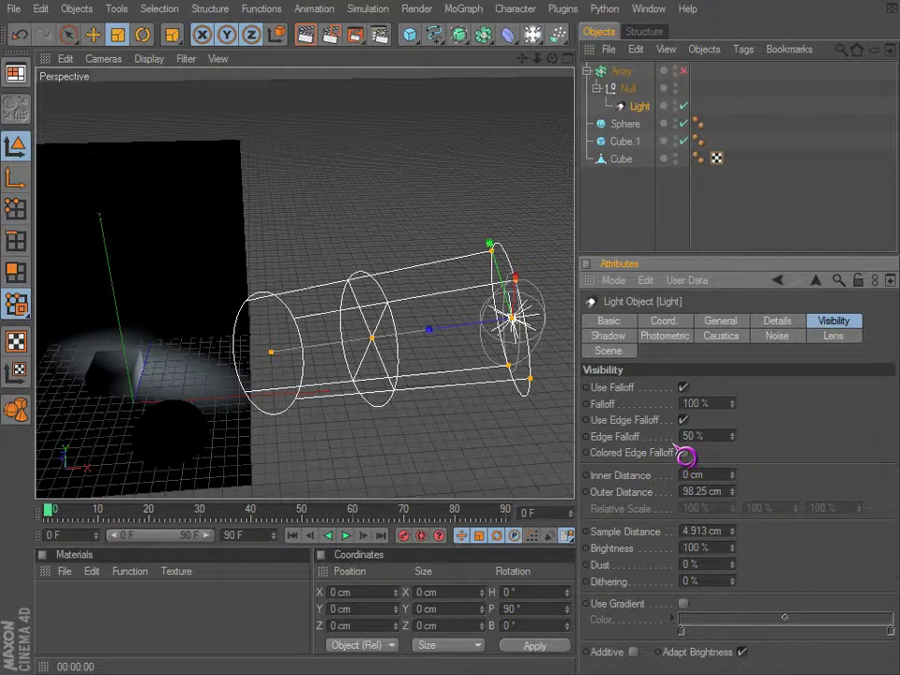
{"action": "left_click_drag", "start_coordinate": [745, 417], "coordinate": [743, 432]}
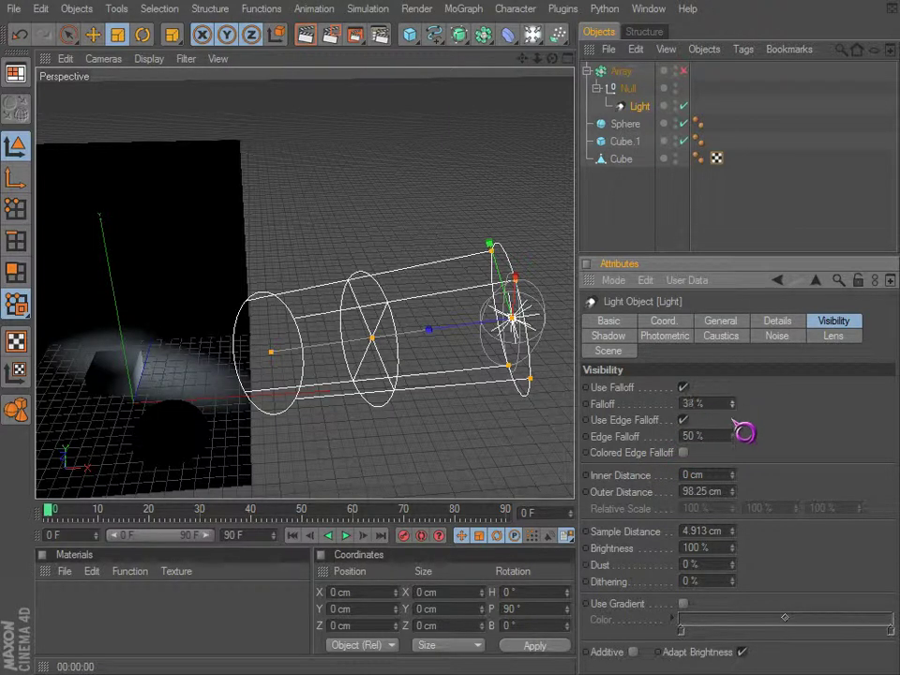
{"action": "key", "text": "ctrl+r"}
{"action": "left_click", "coordinate": [732, 404]}
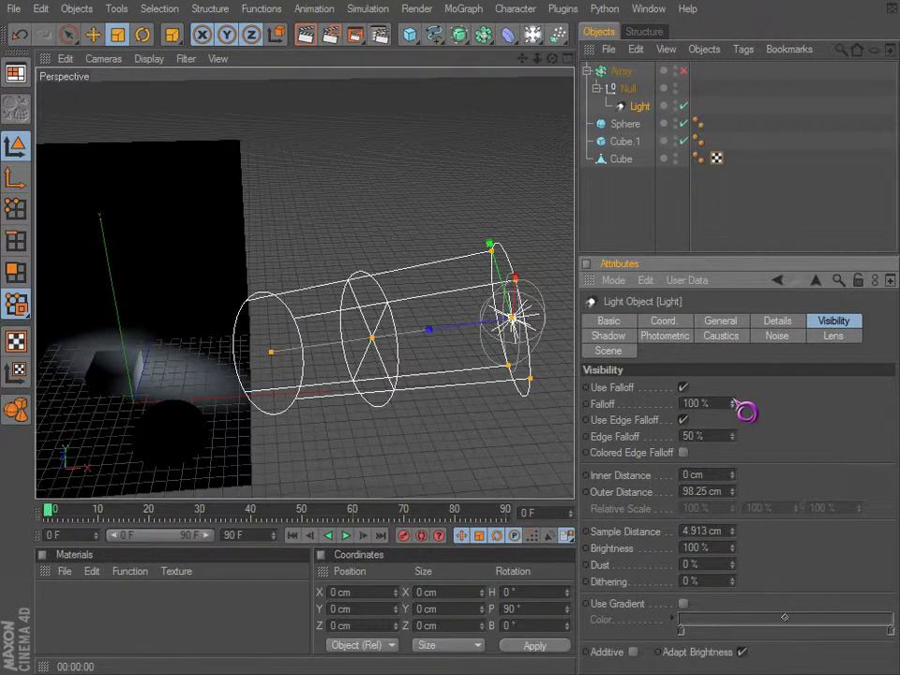
{"action": "key", "text": "ctrl+r"}
Step: Try an Edge Falloff of 100 % with a test render, then return it to 50 %
{"action": "left_click_drag", "start_coordinate": [747, 450], "coordinate": [746, 451]}
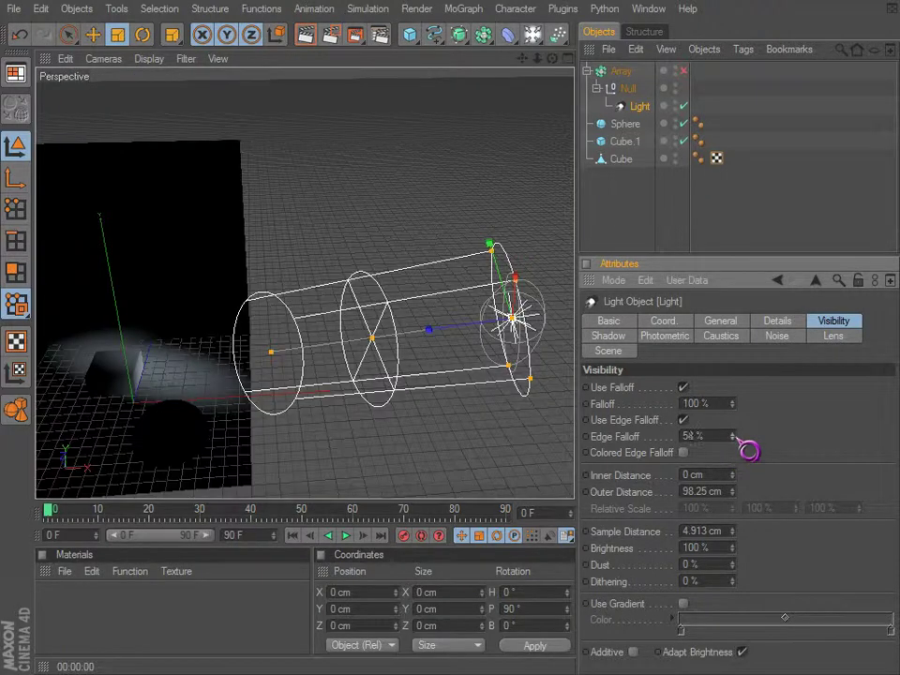
{"action": "key", "text": "ctrl+r"}
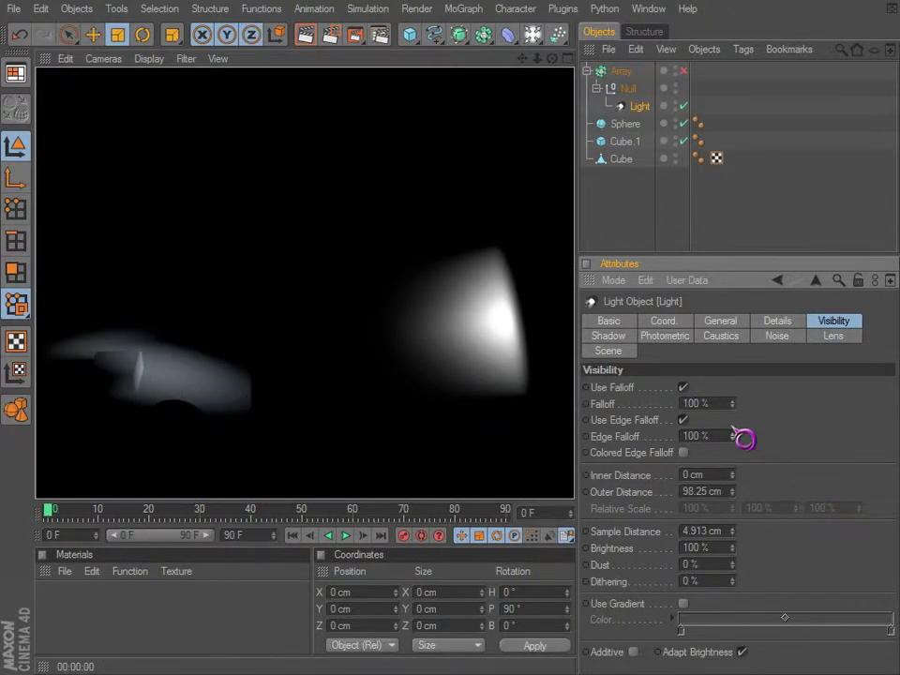
{"action": "left_click_drag", "start_coordinate": [740, 437], "coordinate": [460, 371]}
{"action": "key", "text": "ctrl+r"}
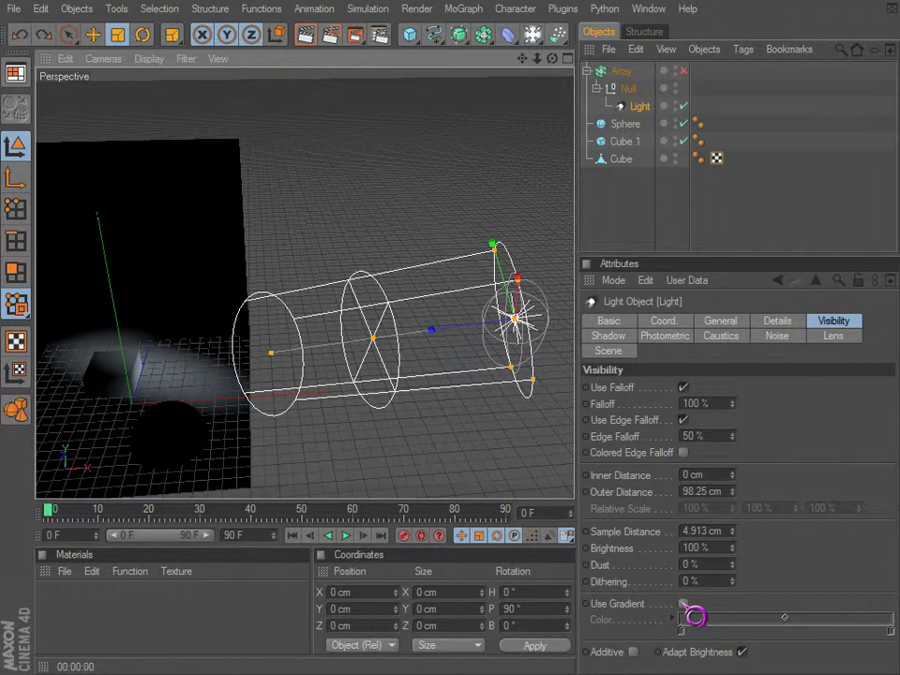
Step: Enable the use of a color gradient for the visible light
{"action": "left_click", "coordinate": [684, 604]}
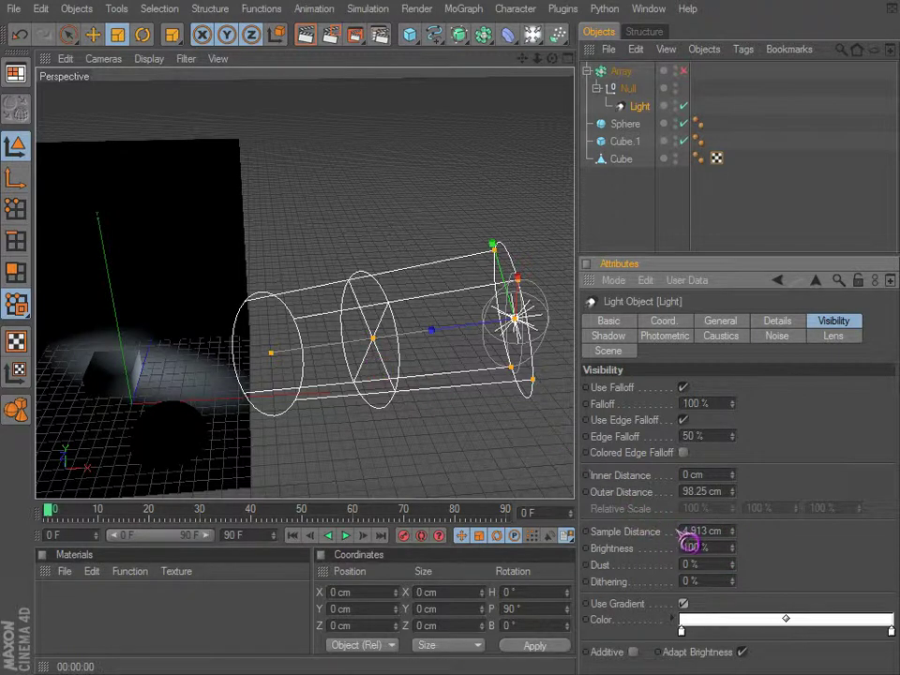
Step: Try a Sample Distance of 114.913 cm with a test render, then undo the change
{"action": "left_click_drag", "start_coordinate": [734, 532], "coordinate": [734, 531]}
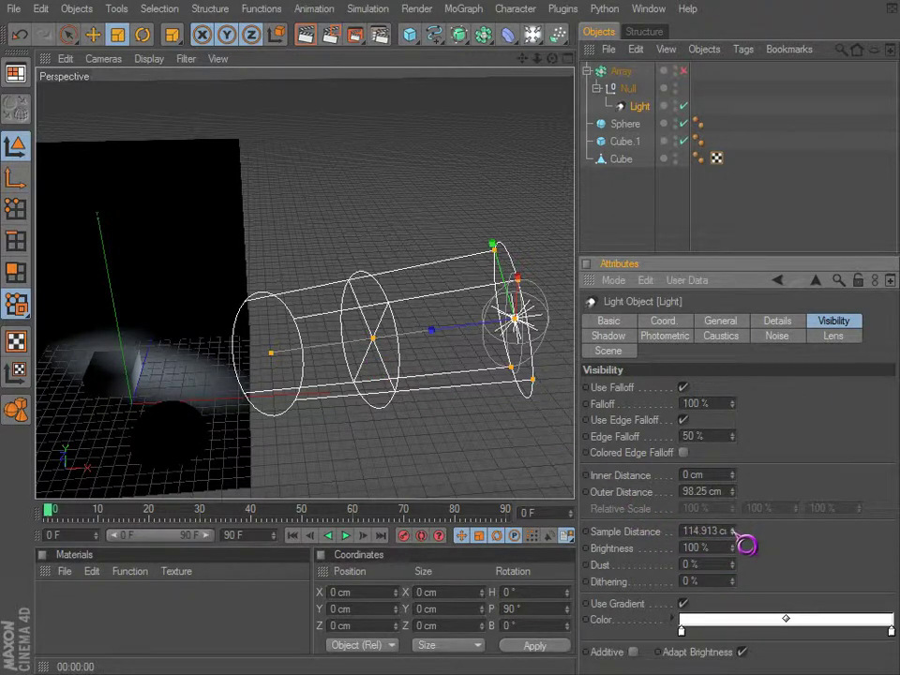
{"action": "key", "text": "ctrl+r"}
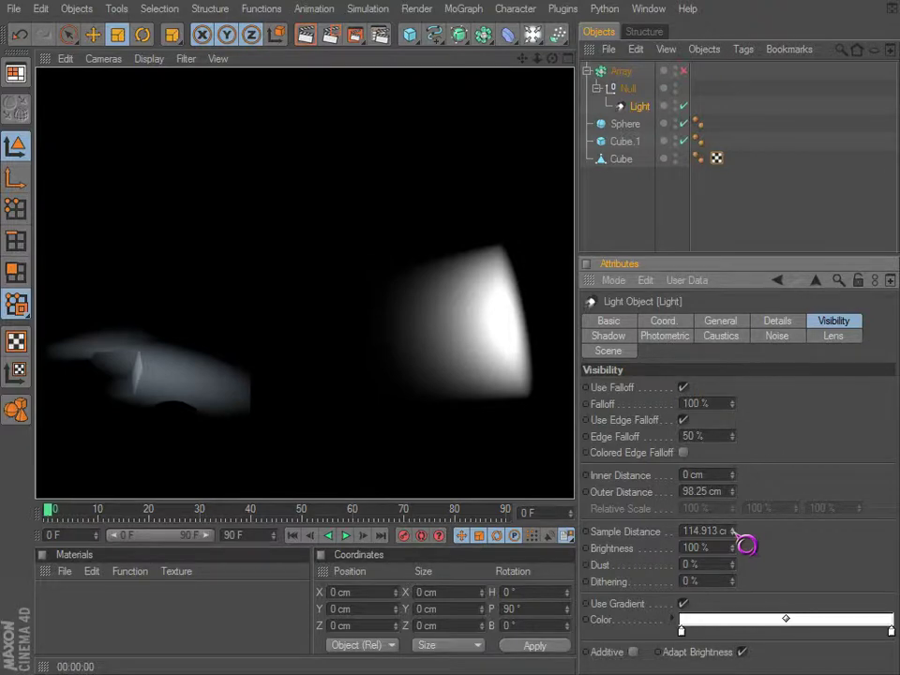
{"action": "left_click", "coordinate": [734, 533]}
{"action": "key", "text": "ctrl+z"}
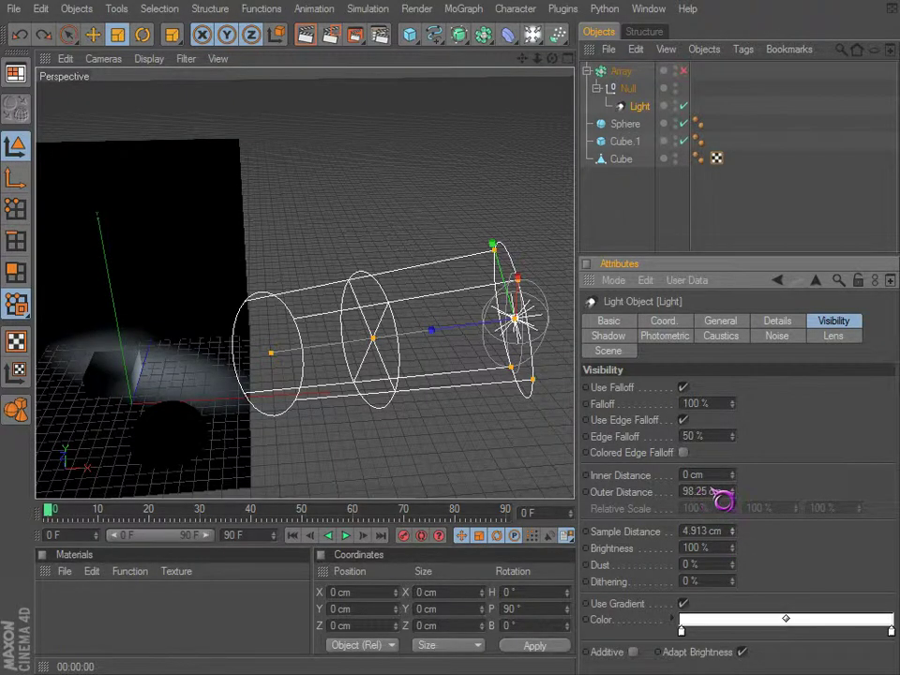
Step: Set the visible light's Outer Distance to 356.25 cm and extend the light cylinder's far end past the cube
{"action": "left_click_drag", "start_coordinate": [741, 502], "coordinate": [742, 502]}
{"action": "key", "text": "ctrl+r"}
{"action": "left_click", "coordinate": [303, 368]}
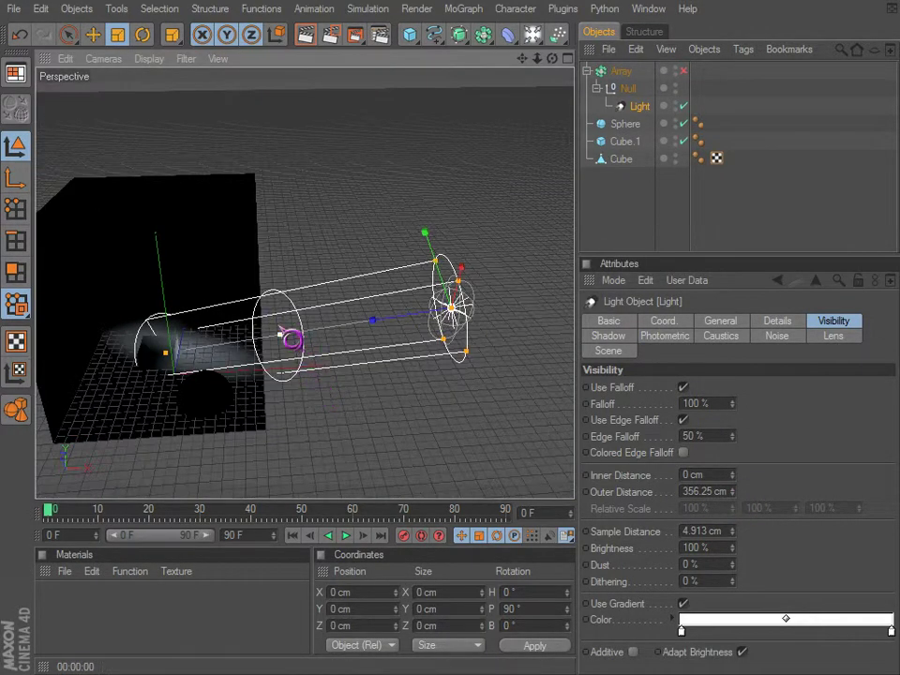
{"action": "left_click_drag", "start_coordinate": [279, 332], "coordinate": [141, 356]}
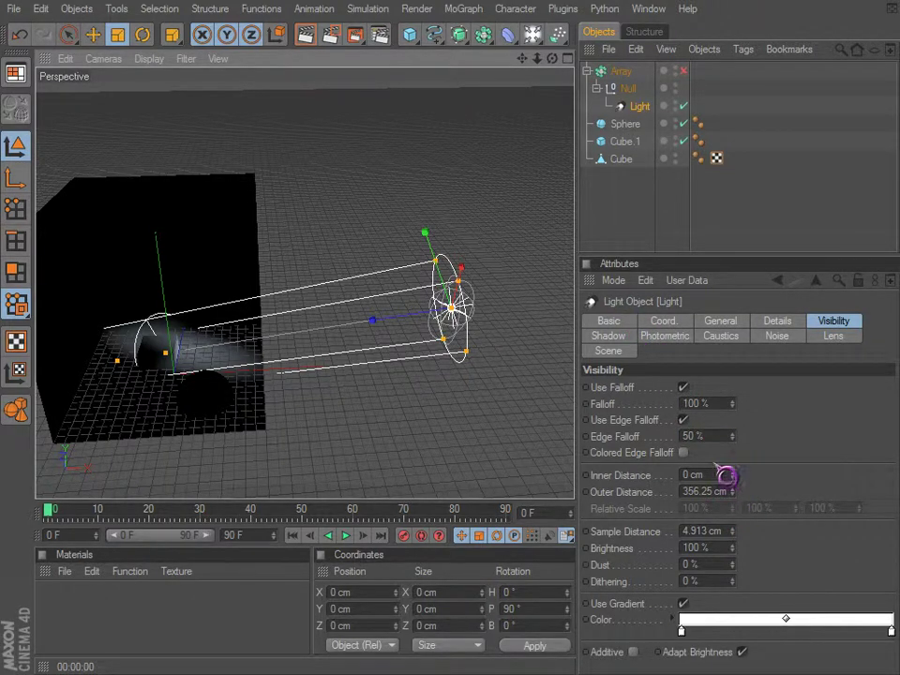
Step: Raise the visible light's Brightness to 713 % and render the viewport to check the beam
{"action": "left_click", "coordinate": [719, 475]}
{"action": "left_click_drag", "start_coordinate": [736, 559], "coordinate": [744, 547]}
{"action": "key", "text": "ctrl+r"}
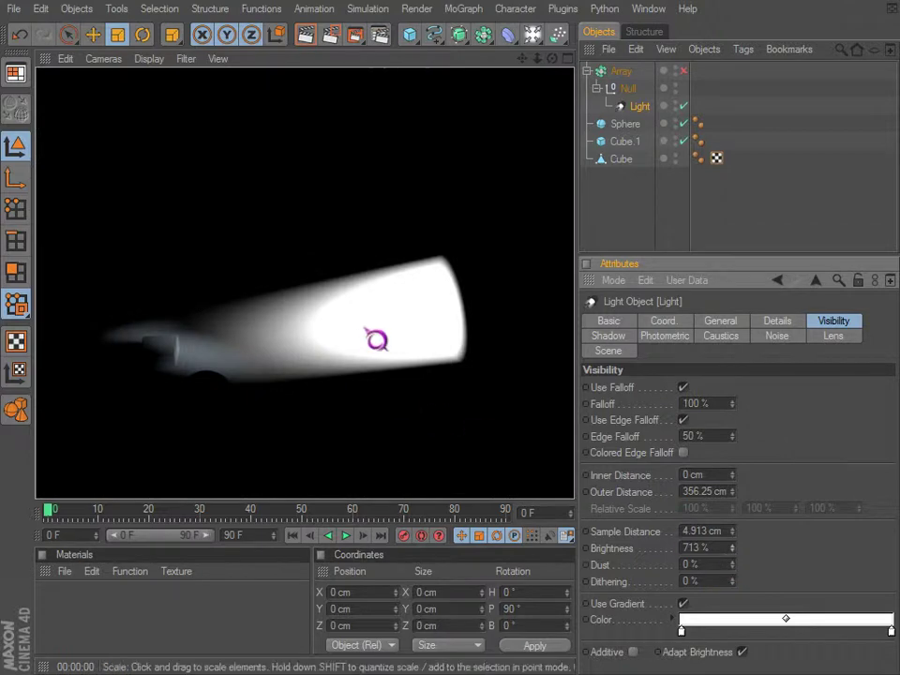
Step: Try a negative light Intensity of -175 % in a test render, then undo it
{"action": "left_click_drag", "start_coordinate": [439, 331], "coordinate": [430, 327], "text": "alt"}
{"action": "left_click_drag", "start_coordinate": [509, 424], "coordinate": [539, 426], "text": "alt"}
{"action": "left_click", "coordinate": [733, 324]}
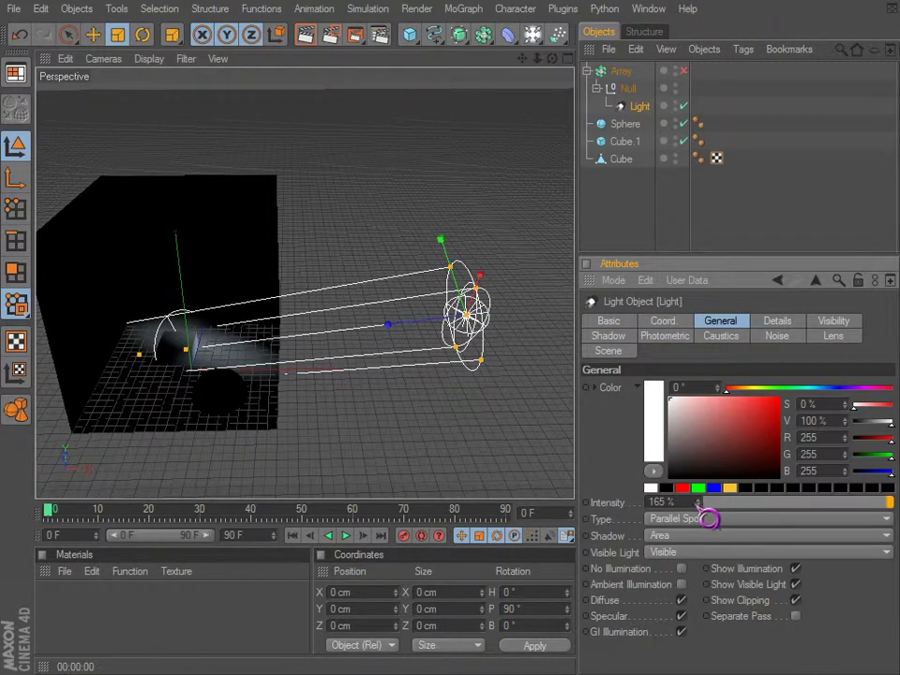
{"action": "left_click_drag", "start_coordinate": [701, 504], "coordinate": [707, 503]}
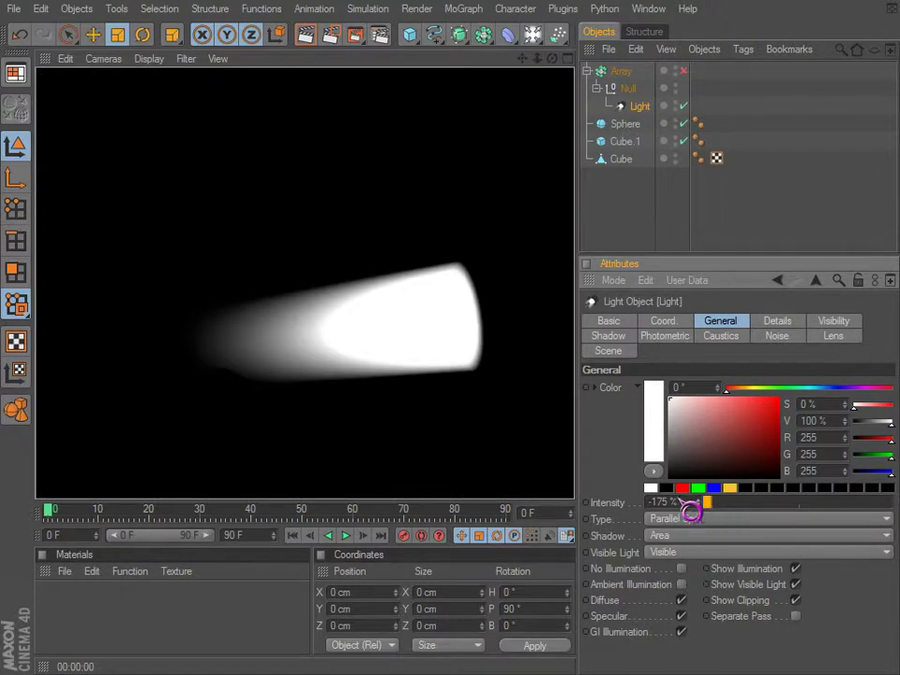
{"action": "key", "text": "ctrl+z"}
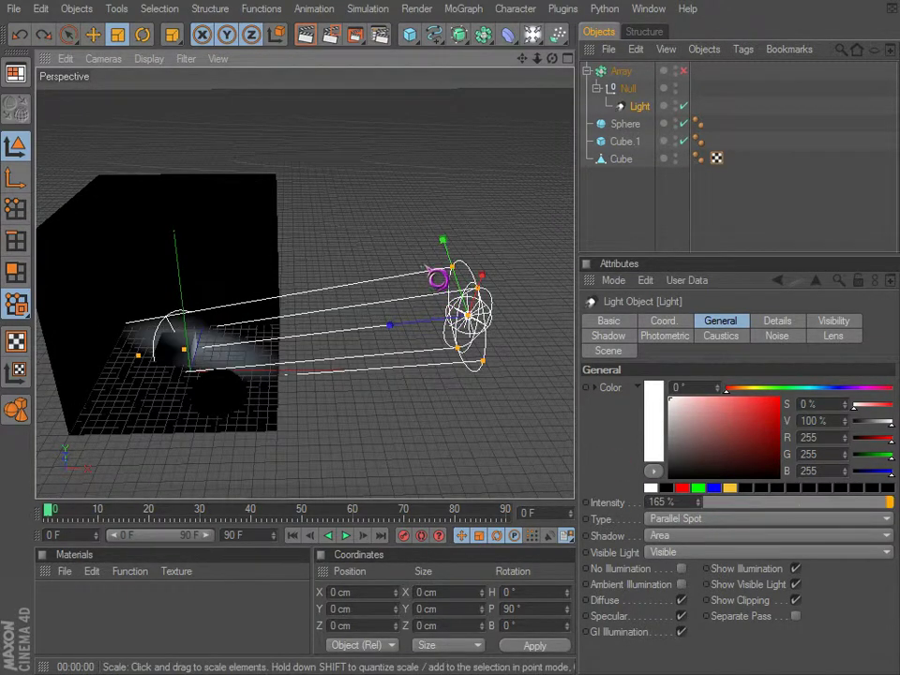
Step: Set the light's Intensity to 360 % and render the viewport to preview it
{"action": "left_click_drag", "start_coordinate": [699, 502], "coordinate": [700, 500]}
{"action": "key", "text": "ctrl+r"}
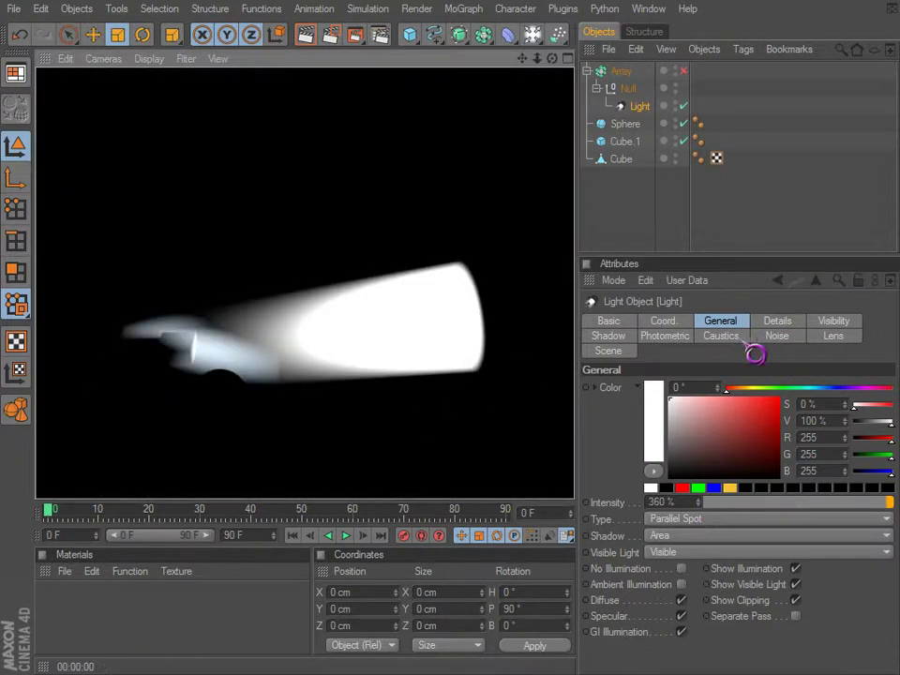
Step: Enable Use Gradient for the light's visible beam and set its Brightness to 116 %
{"action": "left_click", "coordinate": [832, 323]}
{"action": "left_click", "coordinate": [683, 602]}
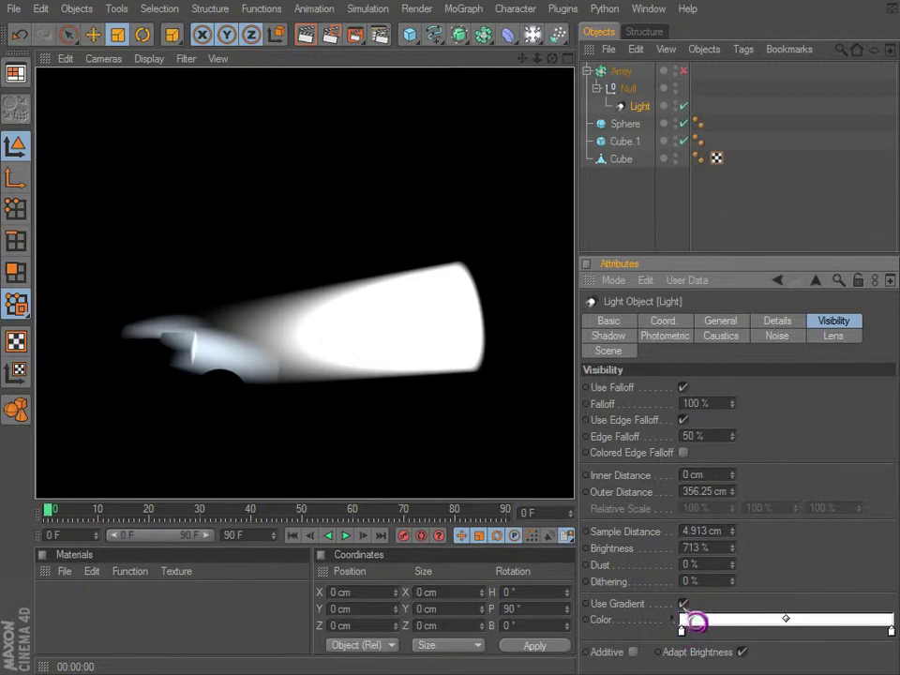
{"action": "mouse_move", "coordinate": [733, 550]}
{"action": "left_mouse_down"}
{"action": "mouse_move", "coordinate": [723, 589]}
{"action": "mouse_move", "coordinate": [735, 551]}
{"action": "left_mouse_up"}
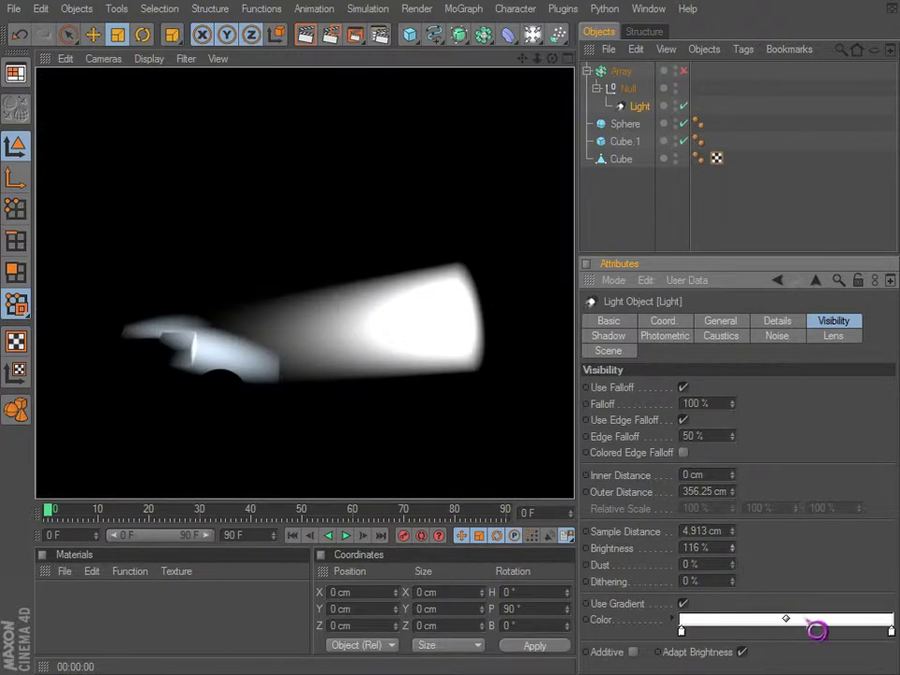
Step: Add a red knot (RGB 200, 17, 17) about a third along the visible light's colour gradient and render the viewport
{"action": "double_click", "coordinate": [746, 634]}
{"action": "left_click_drag", "start_coordinate": [741, 618], "coordinate": [745, 605]}
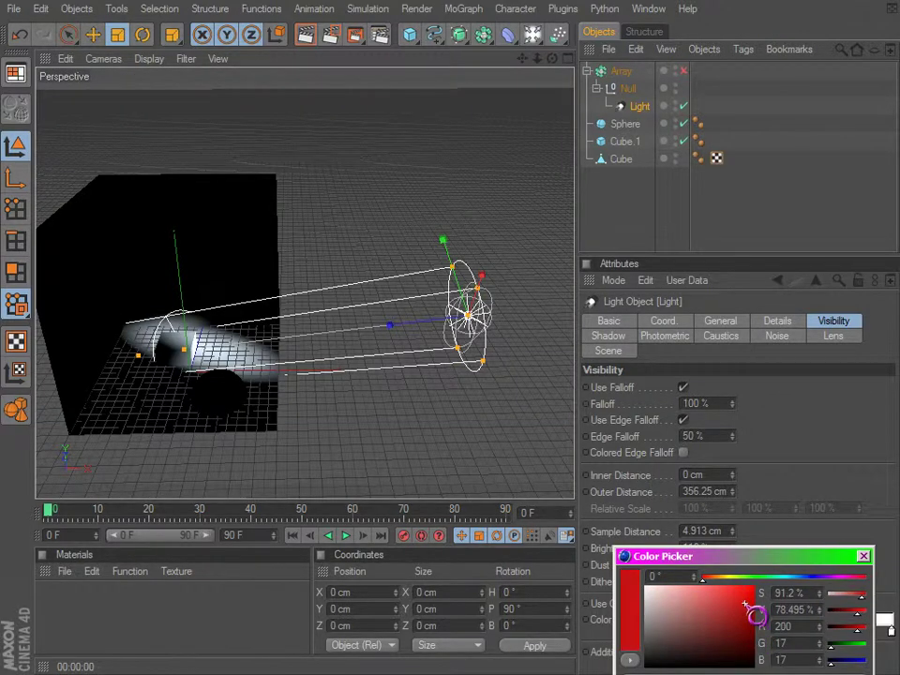
{"action": "left_click", "coordinate": [713, 672]}
{"action": "key", "text": "ctrl+r"}
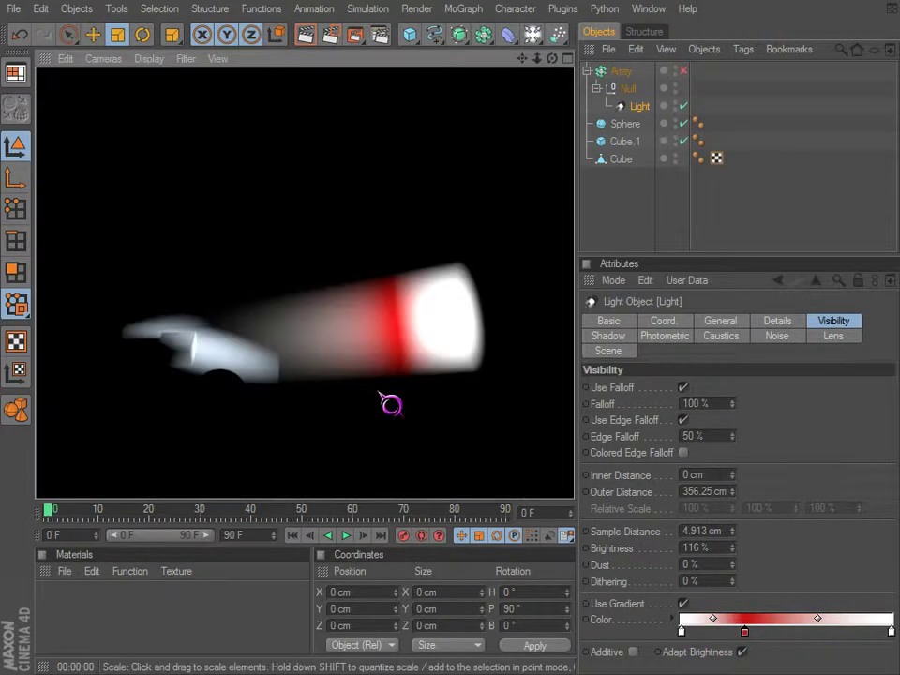
Step: Colour the gradient's starting knot pure blue and preview the beam in a render
{"action": "double_click", "coordinate": [682, 632]}
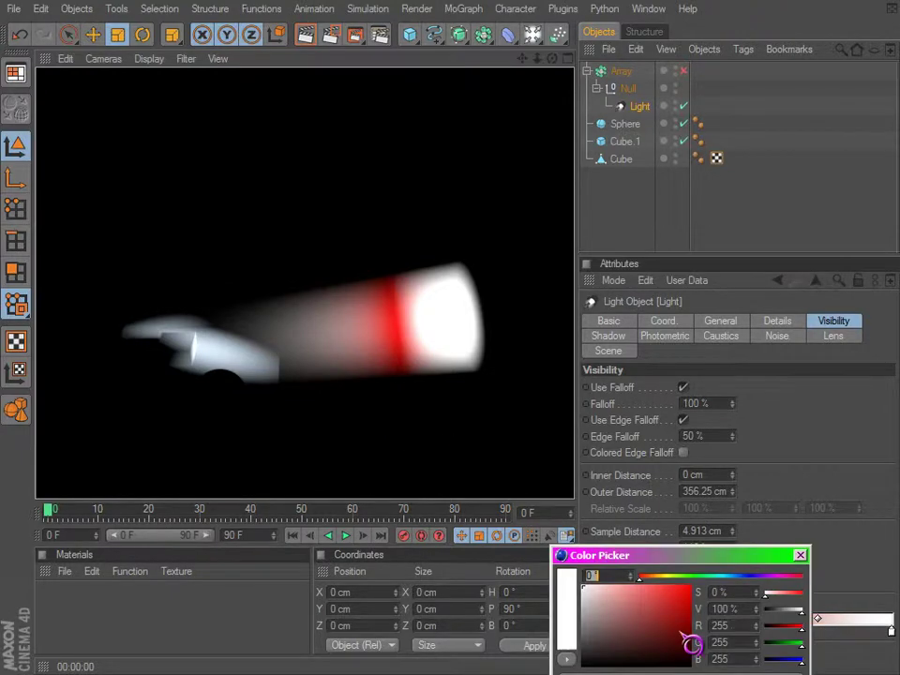
{"action": "left_click_drag", "start_coordinate": [717, 578], "coordinate": [748, 577]}
{"action": "left_click_drag", "start_coordinate": [680, 600], "coordinate": [701, 568]}
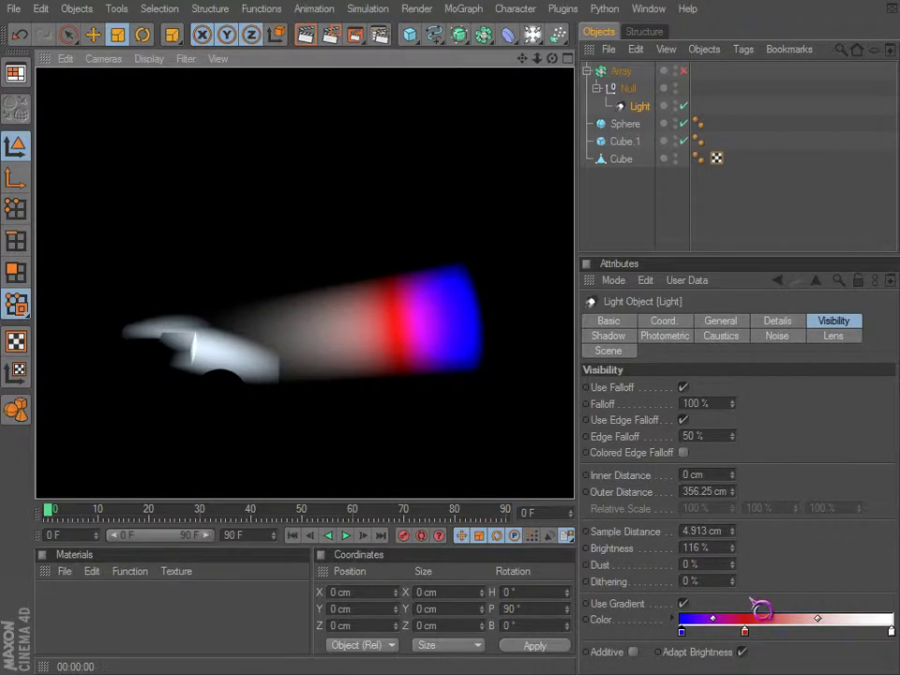
Step: Move the gradient's white end knot inward to about four fifths, recolour it orange and render the viewport
{"action": "left_click_drag", "start_coordinate": [890, 632], "coordinate": [850, 631]}
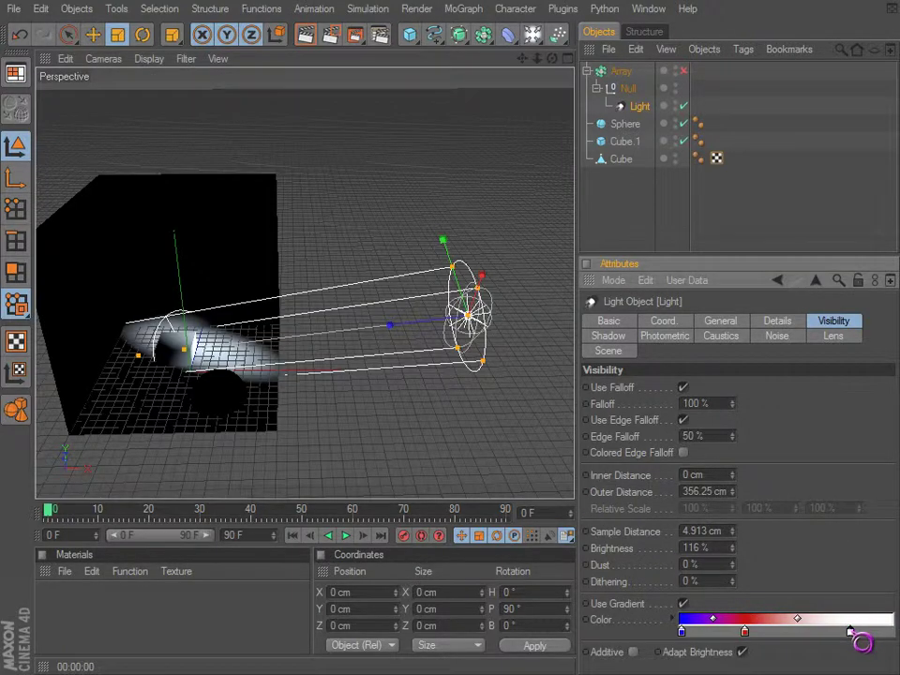
{"action": "double_click", "coordinate": [850, 631]}
{"action": "left_click_drag", "start_coordinate": [844, 586], "coordinate": [864, 584]}
{"action": "key", "text": "Return"}
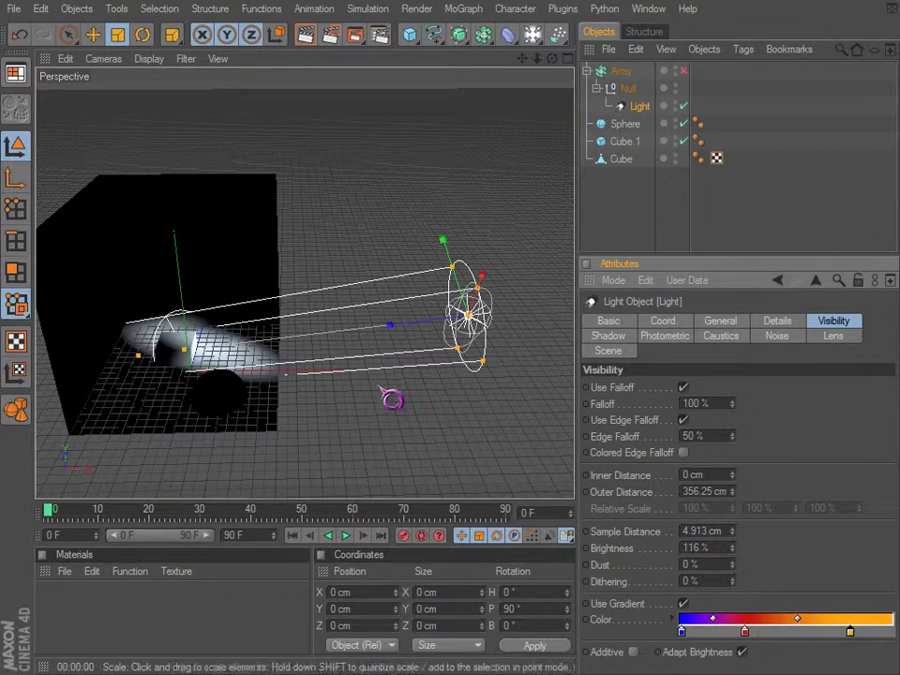
{"action": "key", "text": "ctrl+r"}
{"action": "middle_click_drag", "start_coordinate": [367, 284], "coordinate": [368, 287], "text": "alt"}
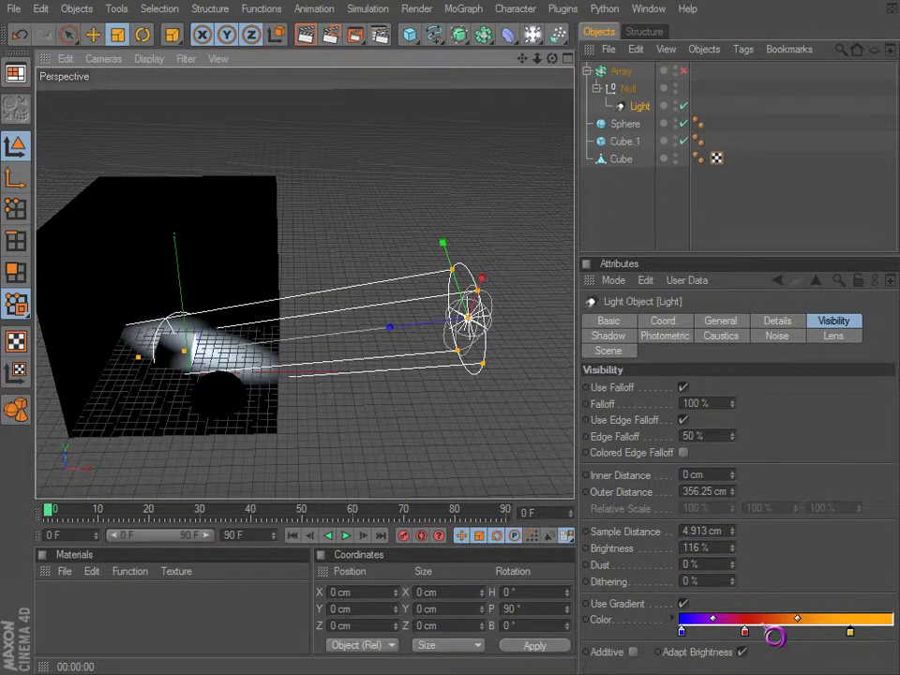
Step: Shift the red knot slightly towards the blue one and the orange knot to about mid-gradient, and test-render
{"action": "left_click_drag", "start_coordinate": [746, 635], "coordinate": [734, 633]}
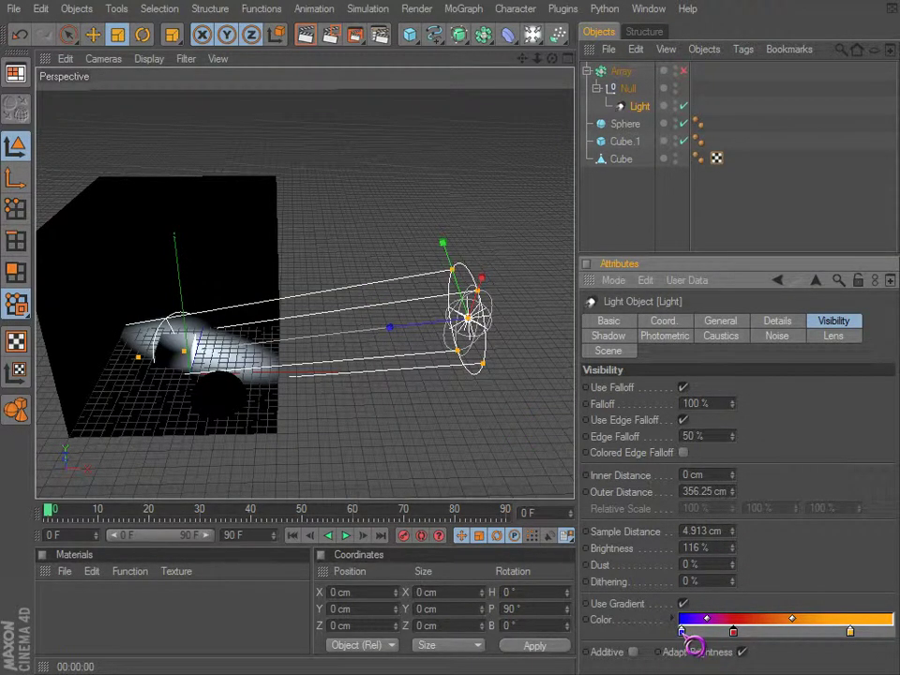
{"action": "left_click_drag", "start_coordinate": [848, 634], "coordinate": [794, 632]}
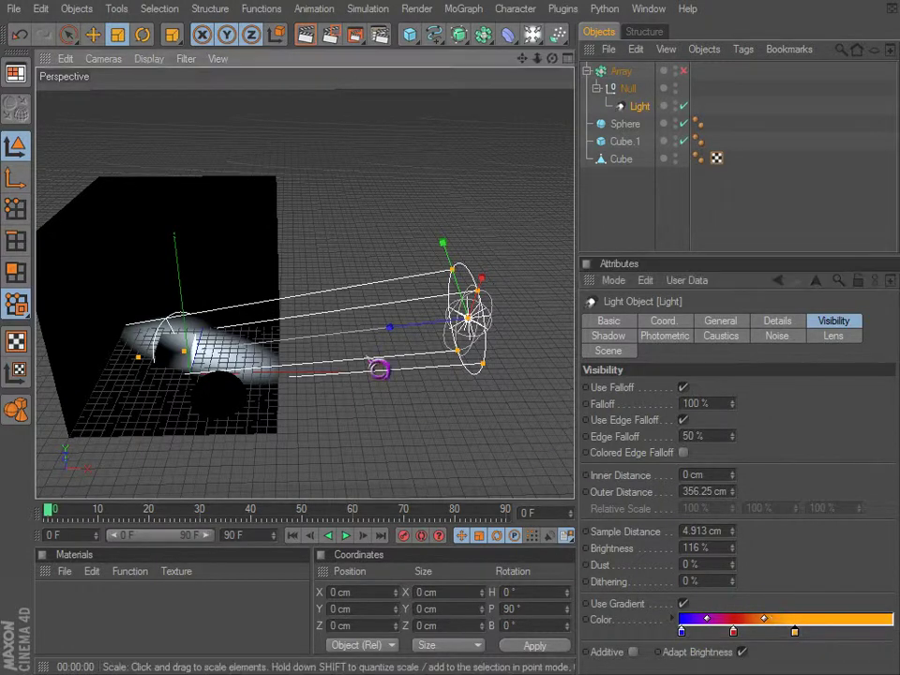
{"action": "key", "text": "ctrl+r"}
{"action": "left_click_drag", "start_coordinate": [365, 363], "coordinate": [503, 414], "text": "alt"}
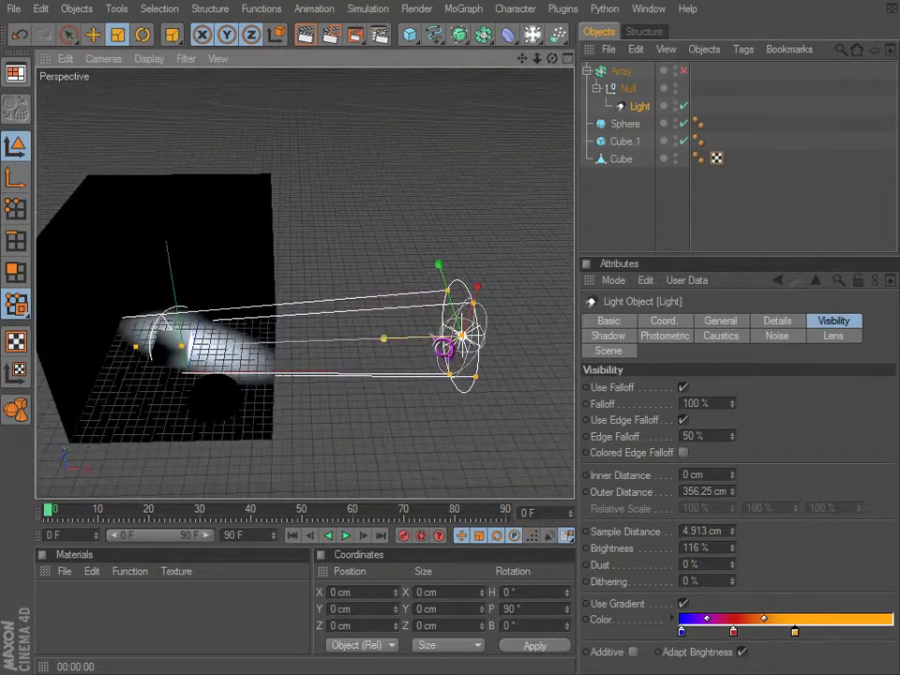
Step: Switch to the Rotate tool, test-render the beam from different angles and undo the orange knot's last move
{"action": "key", "text": "r"}
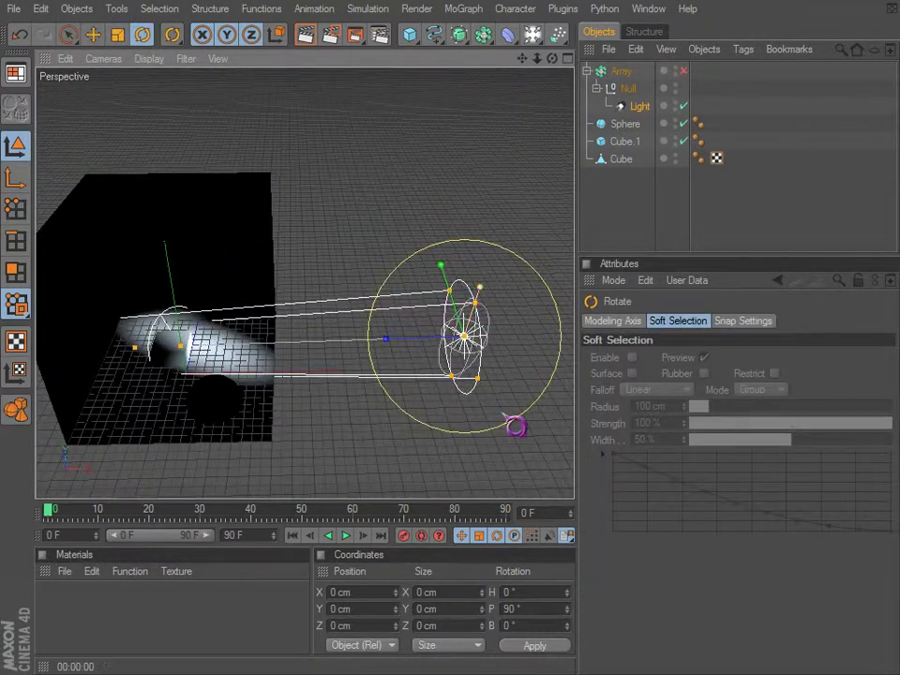
{"action": "left_click_drag", "start_coordinate": [514, 423], "coordinate": [515, 427]}
{"action": "key", "text": "ctrl+r"}
{"action": "left_click_drag", "start_coordinate": [384, 315], "coordinate": [381, 280], "text": "alt"}
{"action": "key", "text": "ctrl+r"}
{"action": "middle_click_drag", "start_coordinate": [381, 279], "coordinate": [351, 275], "text": "alt"}
{"action": "key", "text": "ctrl+z"}
{"action": "left_click_drag", "start_coordinate": [350, 276], "coordinate": [701, 115], "text": "alt"}
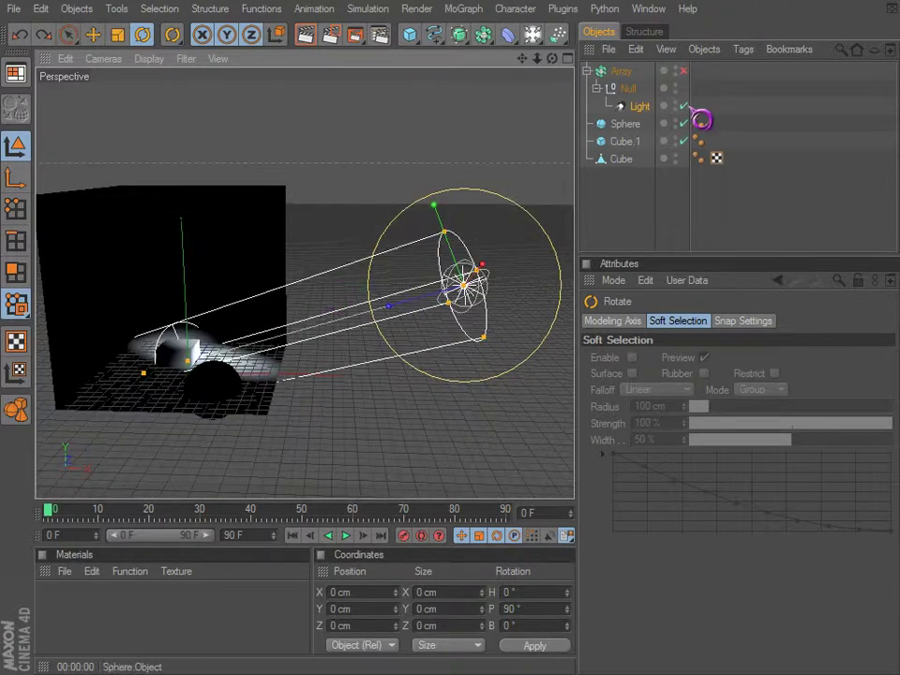
Step: Reselect the light, set its visible light's Dust to 61 % and Dithering to 92 %, and render the viewport
{"action": "left_click", "coordinate": [642, 110]}
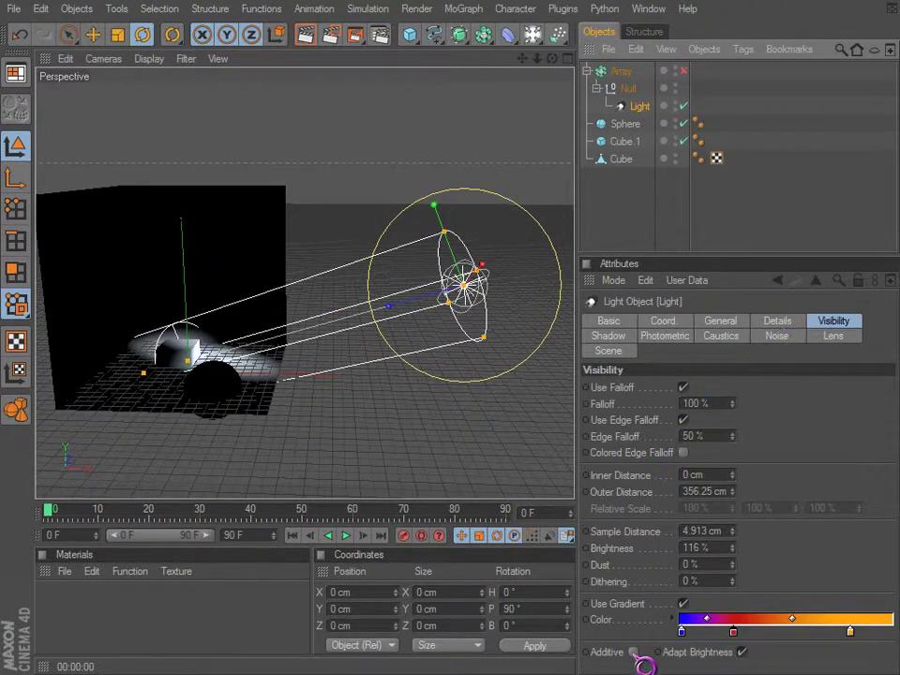
{"action": "left_click", "coordinate": [691, 618]}
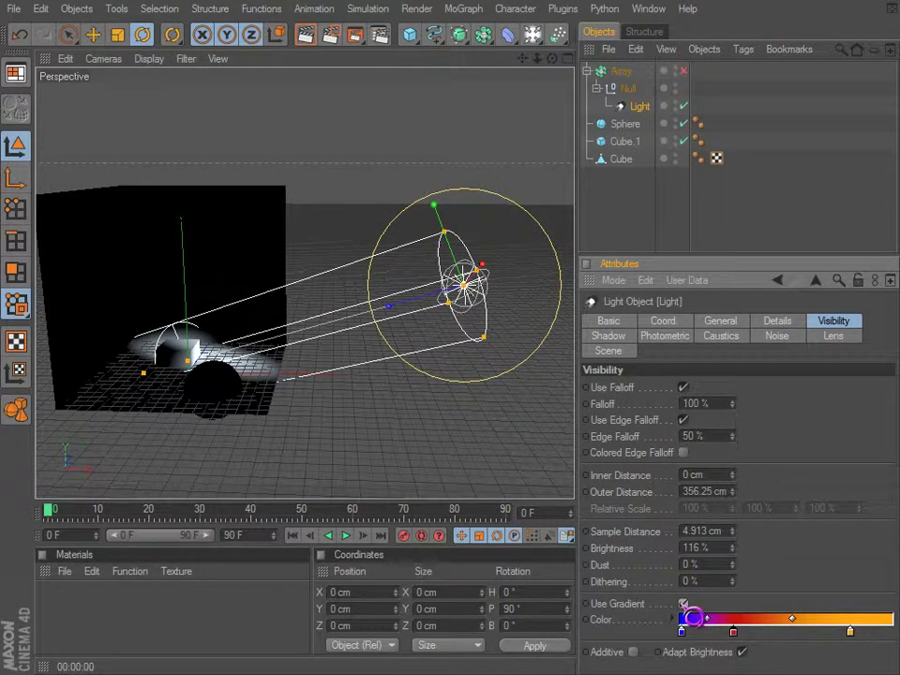
{"action": "left_click", "coordinate": [684, 603]}
{"action": "left_click", "coordinate": [683, 603]}
{"action": "left_click_drag", "start_coordinate": [747, 579], "coordinate": [361, 421]}
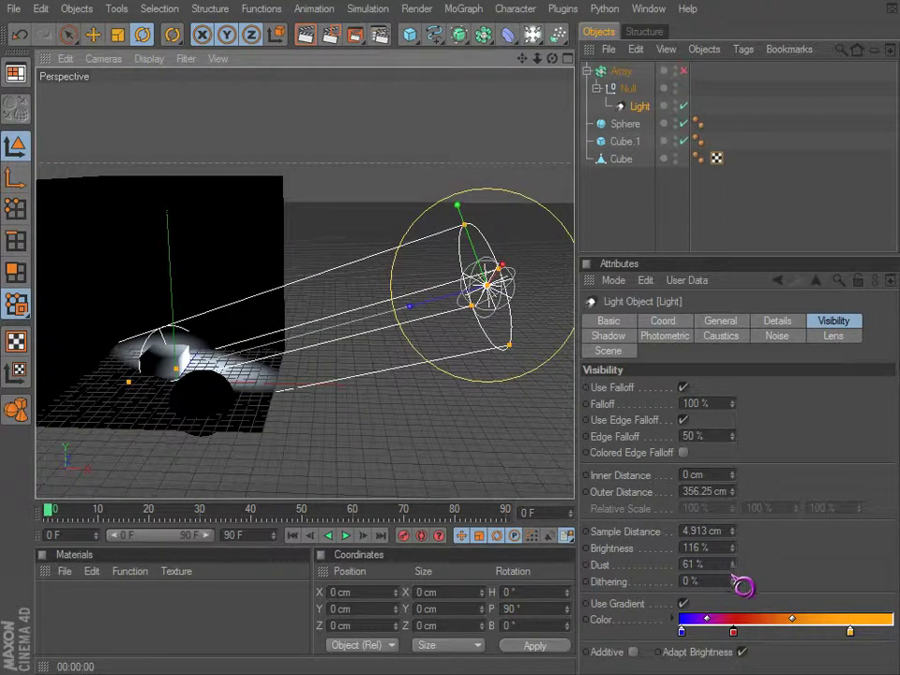
{"action": "left_click_drag", "start_coordinate": [745, 594], "coordinate": [745, 594]}
{"action": "key", "text": "ctrl+r"}
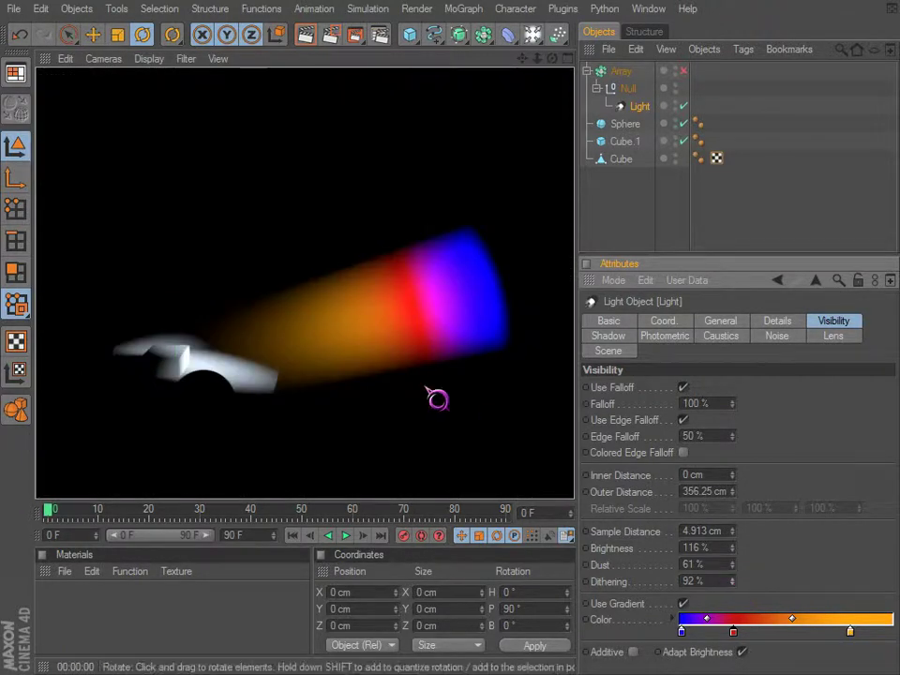
Step: Set the visible light's Dithering to 100 % with a test render, and lower its Brightness to 72 %
{"action": "left_click_drag", "start_coordinate": [426, 387], "coordinate": [456, 380], "text": "alt"}
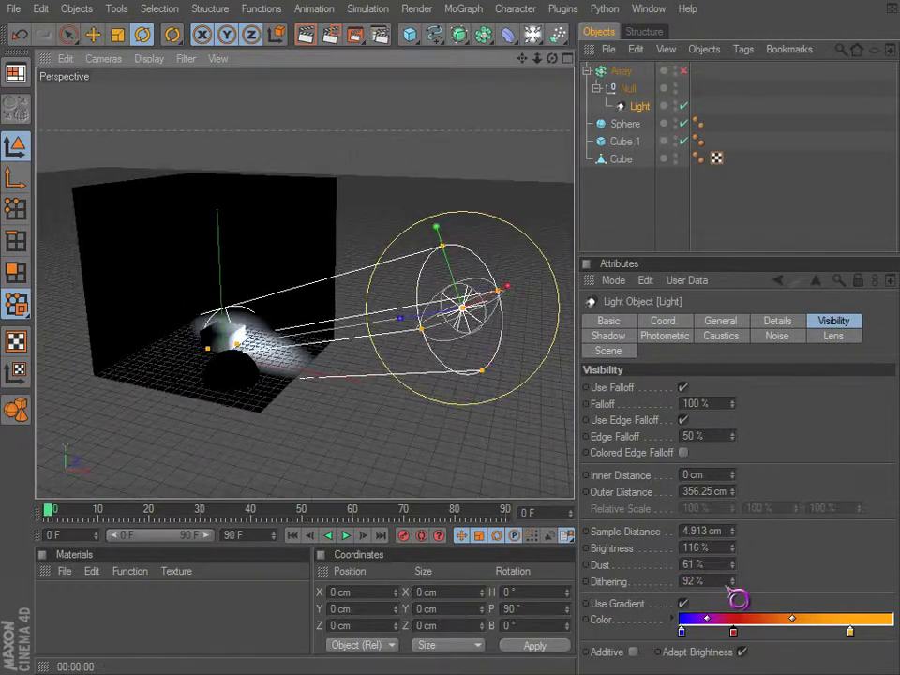
{"action": "left_click_drag", "start_coordinate": [734, 585], "coordinate": [734, 583]}
{"action": "key", "text": "ctrl+r"}
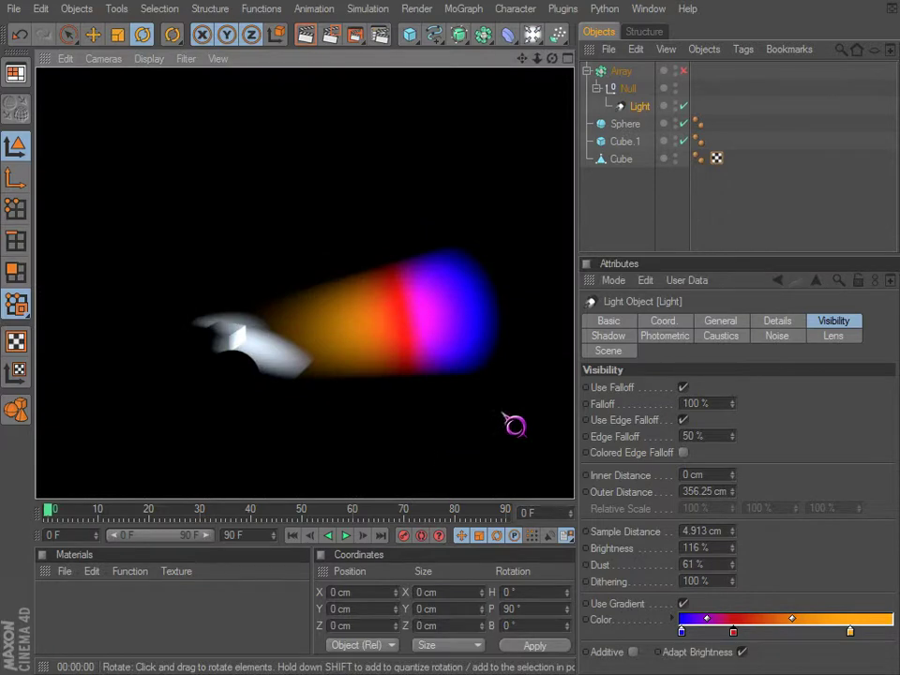
{"action": "left_click_drag", "start_coordinate": [421, 415], "coordinate": [444, 476], "text": "alt"}
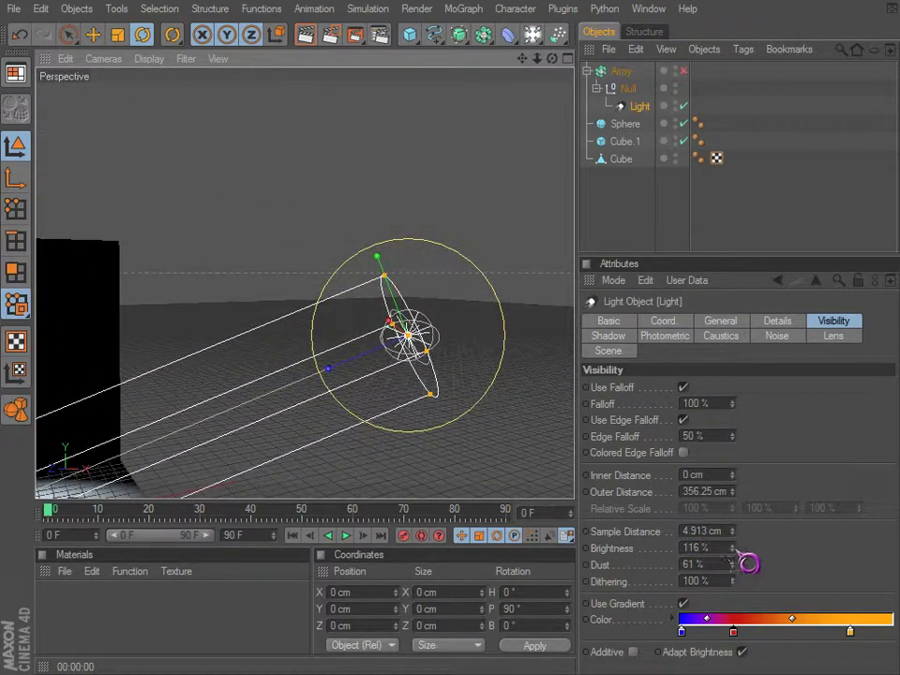
{"action": "left_click_drag", "start_coordinate": [743, 558], "coordinate": [745, 560]}
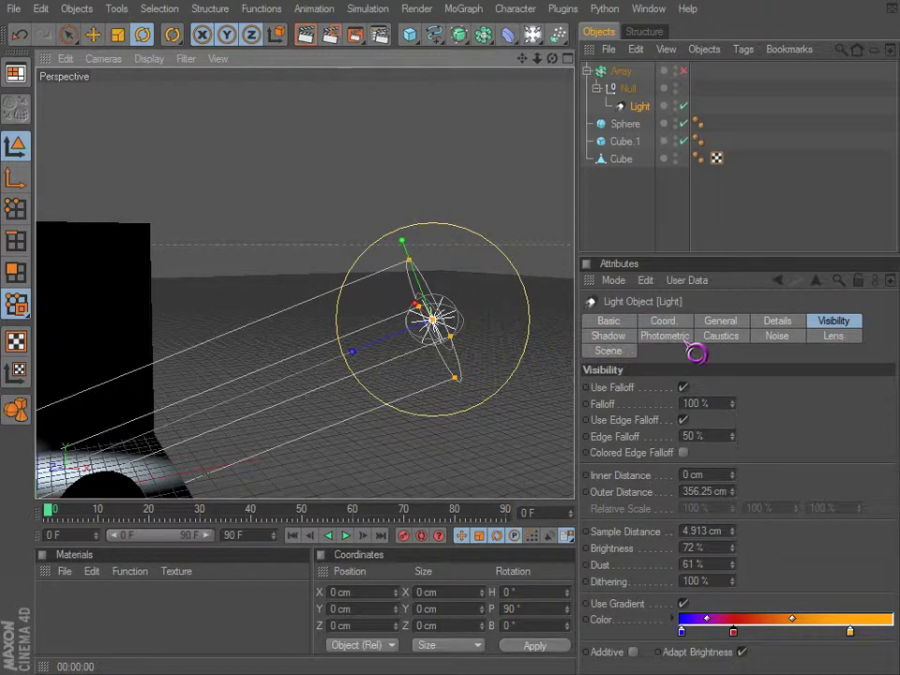
Step: Enable Photometric Intensity for the light and render the viewport at 1000 candela
{"action": "left_click", "coordinate": [667, 337]}
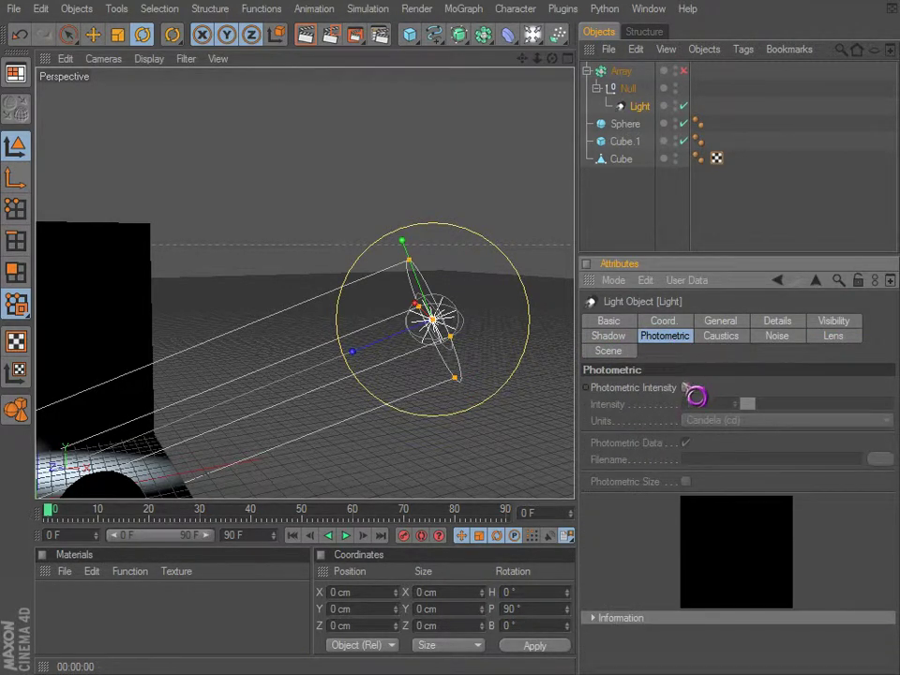
{"action": "left_click", "coordinate": [688, 389]}
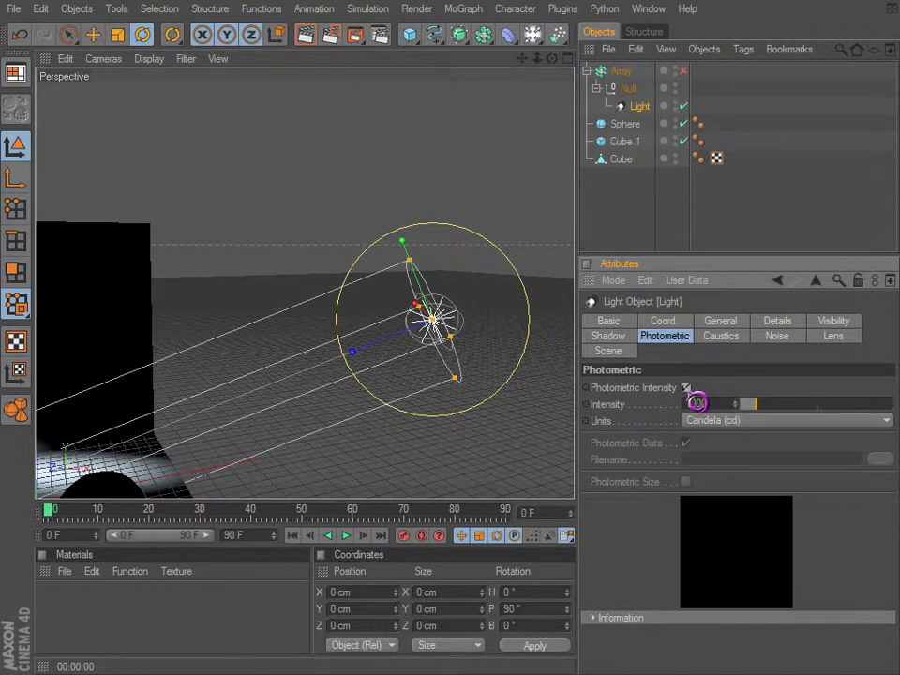
{"action": "left_click_drag", "start_coordinate": [418, 367], "coordinate": [269, 351], "text": "alt"}
{"action": "key", "text": "ctrl+r"}
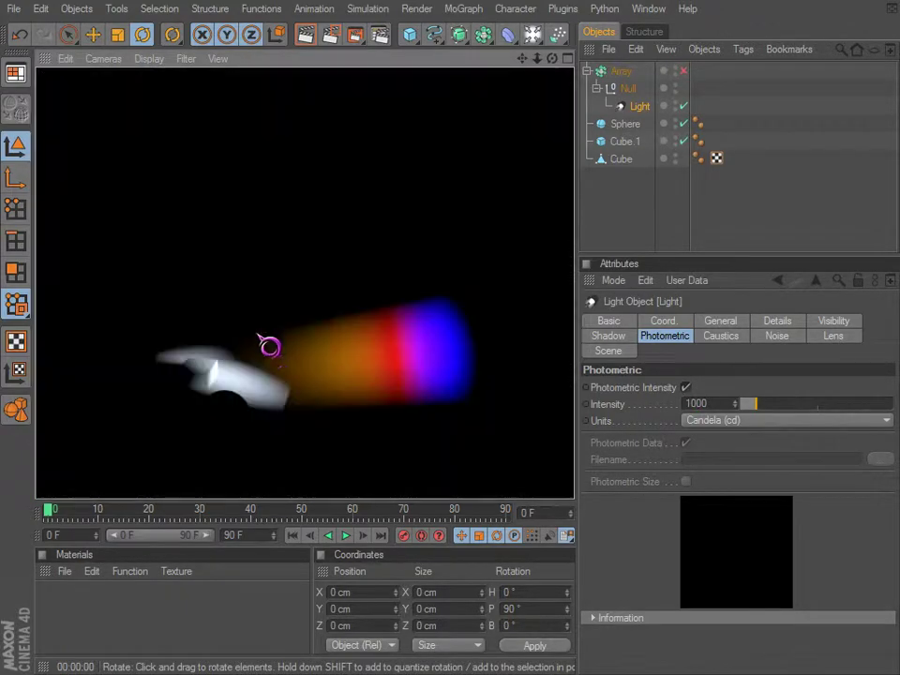
{"action": "left_click", "coordinate": [309, 368]}
Step: Raise the light's photometric Intensity to 2642 candela and render the viewport
{"action": "left_click_drag", "start_coordinate": [766, 417], "coordinate": [793, 418]}
{"action": "key", "text": "ctrl+r"}
{"action": "left_click", "coordinate": [335, 382]}
{"action": "left_click", "coordinate": [695, 403]}
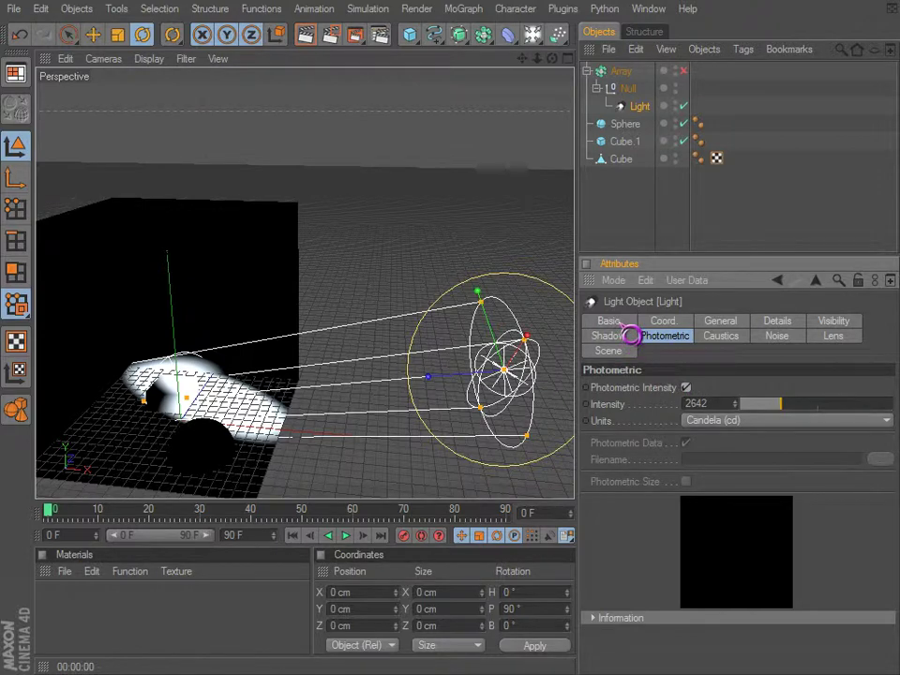
Step: Check the light's general Intensity setting, set its photometric Intensity to 1733 candela and render the viewport
{"action": "left_click", "coordinate": [729, 324]}
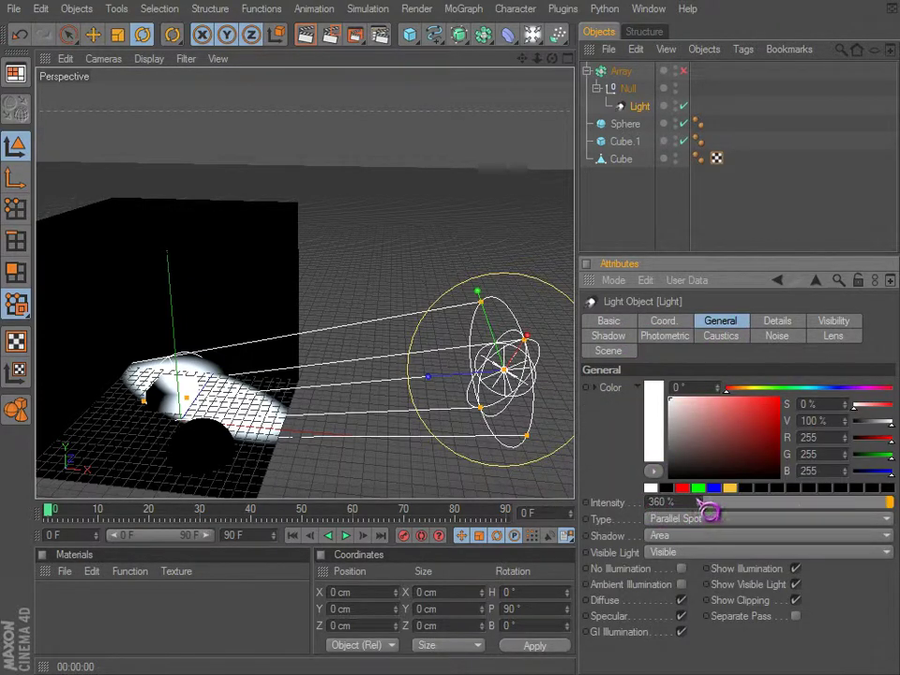
{"action": "left_click", "coordinate": [666, 338]}
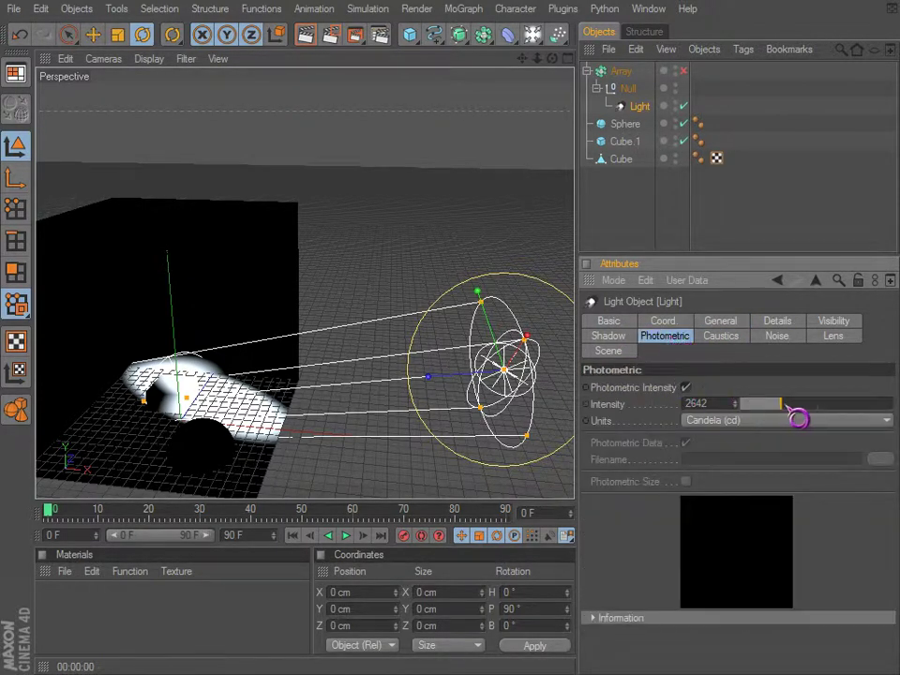
{"action": "left_click_drag", "start_coordinate": [785, 405], "coordinate": [768, 405]}
{"action": "key", "text": "ctrl+r"}
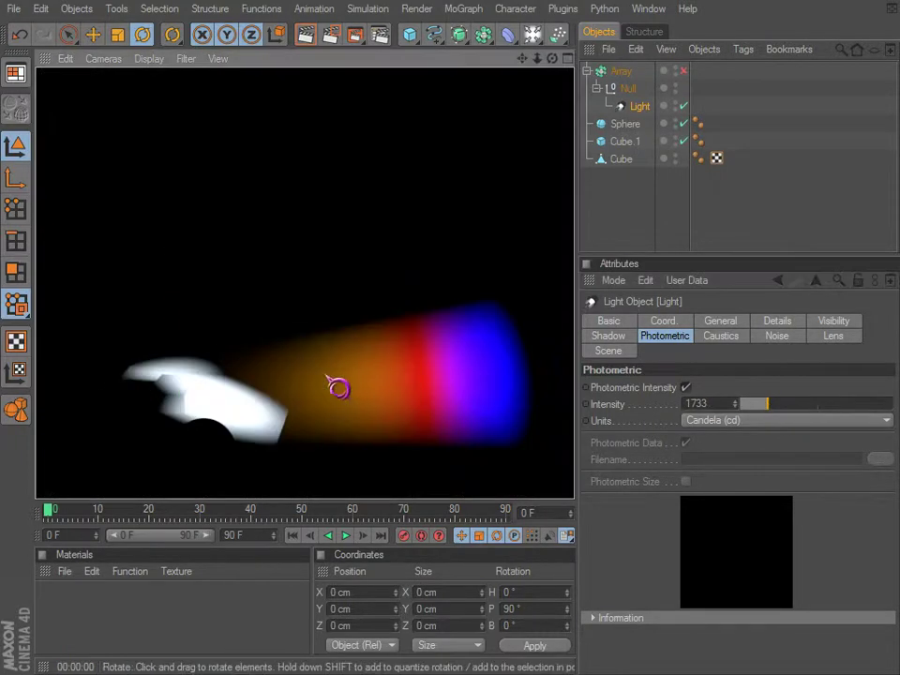
{"action": "left_click", "coordinate": [369, 375]}
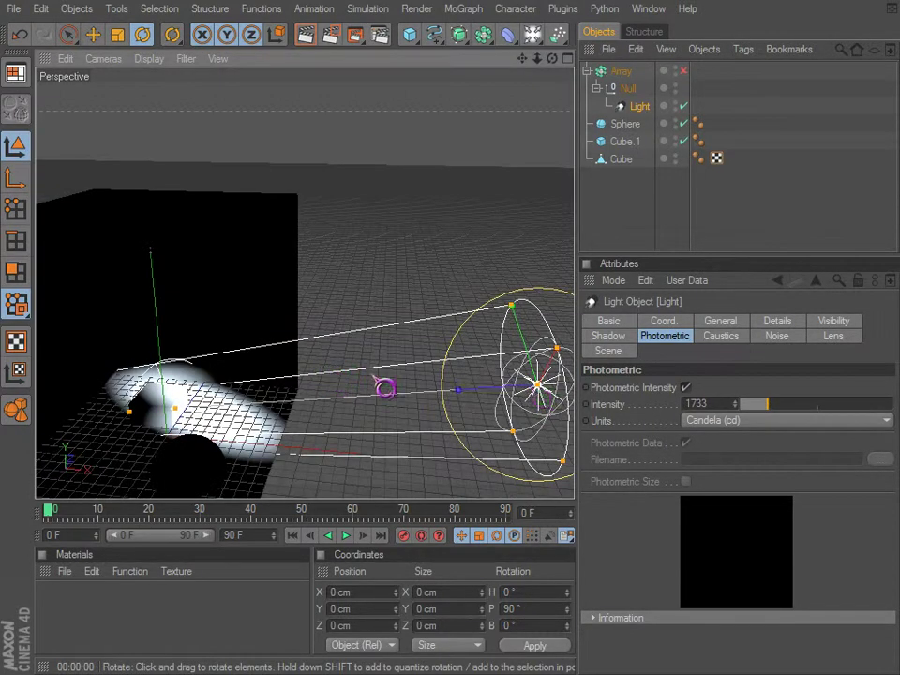
Step: Change the photometric units to Lumen (lm), set the Intensity to 20739 and render the viewport
{"action": "left_click", "coordinate": [750, 423]}
{"action": "left_click", "coordinate": [731, 438]}
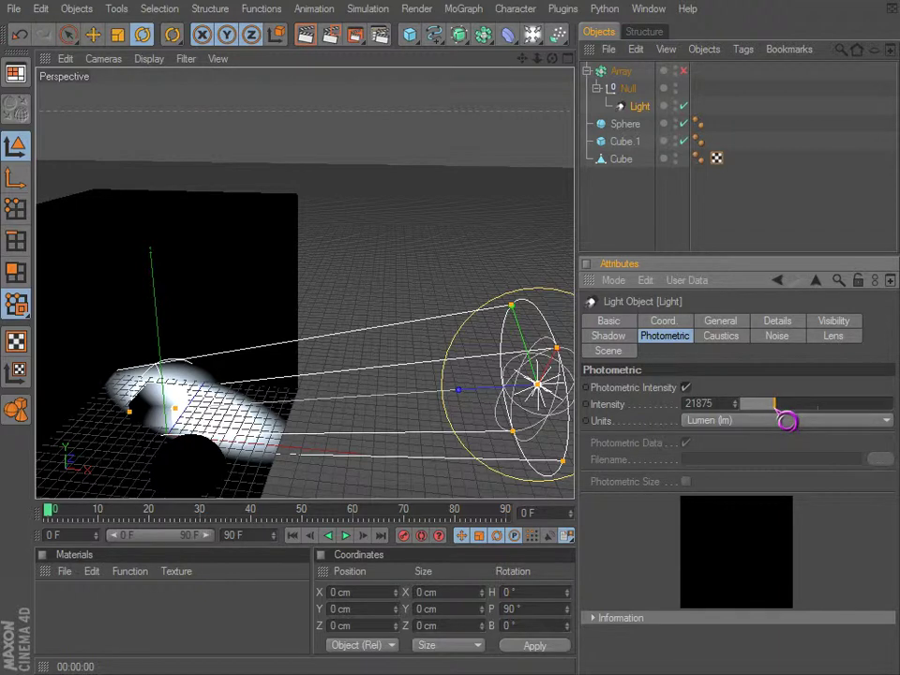
{"action": "key", "text": "ctrl+r"}
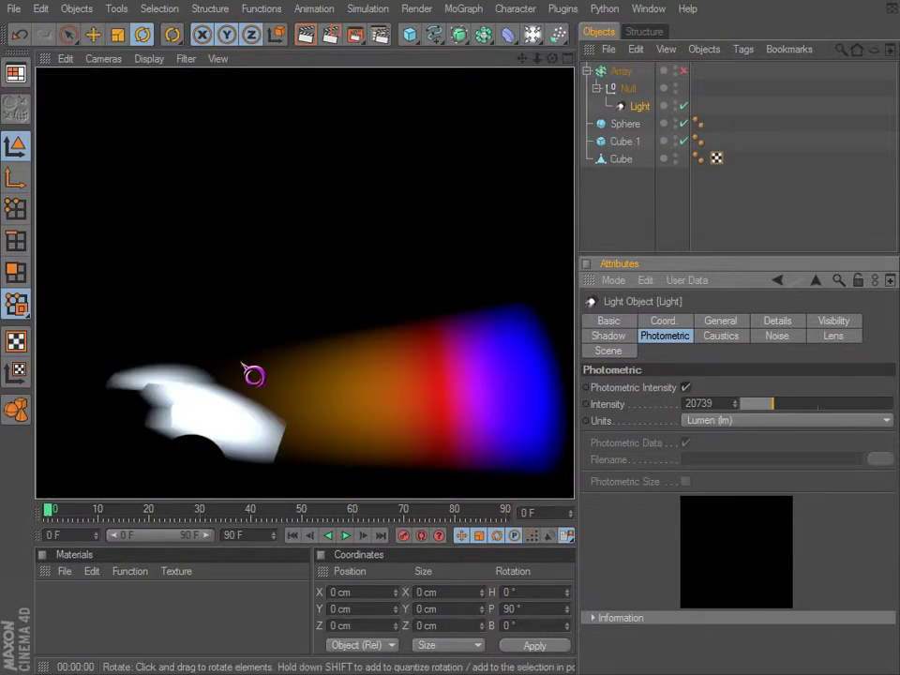
{"action": "left_click", "coordinate": [254, 373]}
Step: Lower the photometric Intensity to 14489 lumen and preview the light in a viewport render
{"action": "left_click_drag", "start_coordinate": [781, 419], "coordinate": [779, 418]}
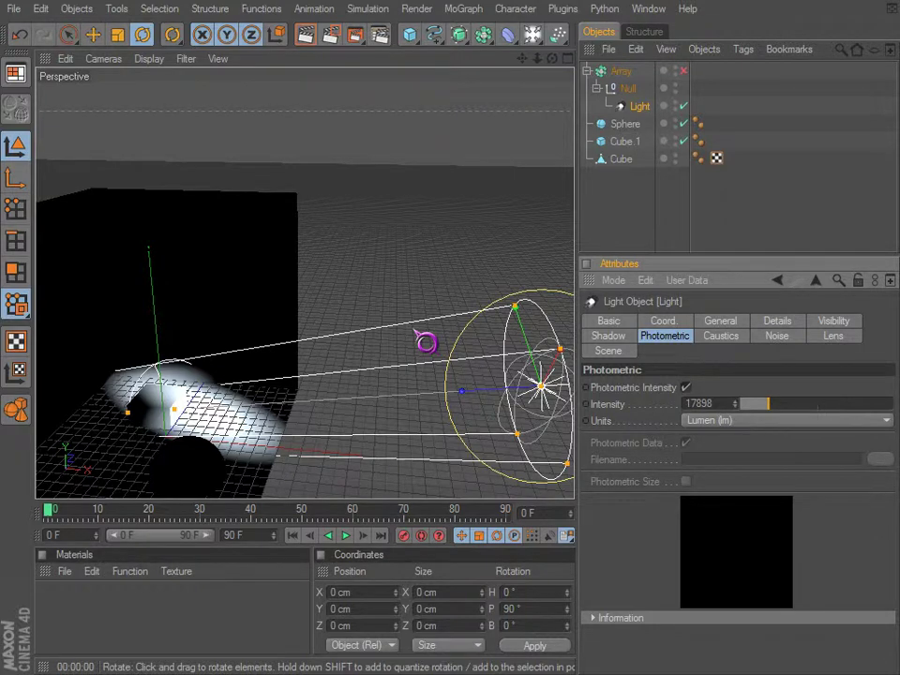
{"action": "left_click_drag", "start_coordinate": [779, 419], "coordinate": [770, 415]}
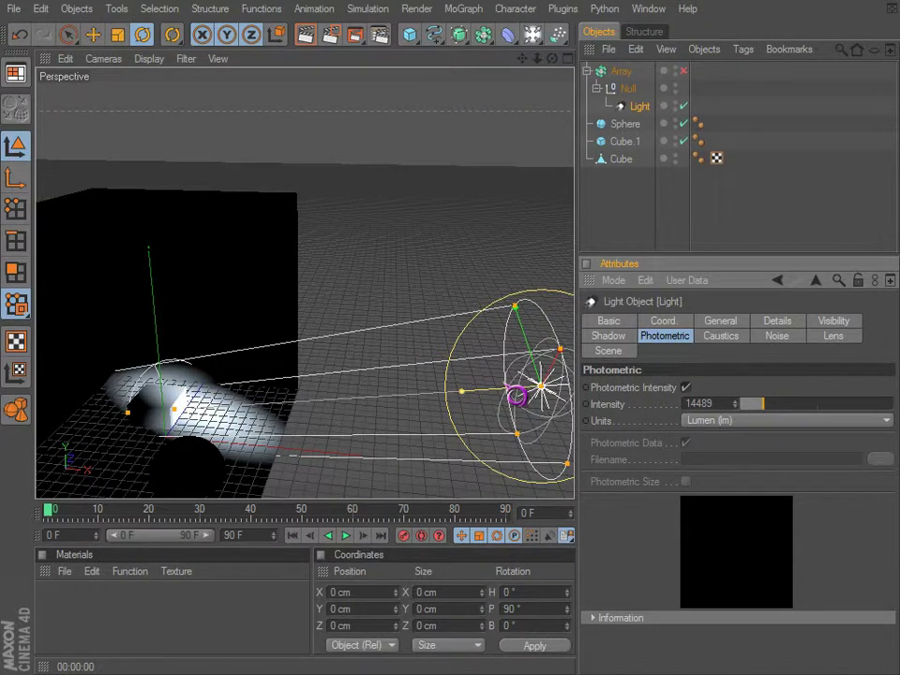
{"action": "key", "text": "ctrl+r"}
{"action": "left_click", "coordinate": [382, 401]}
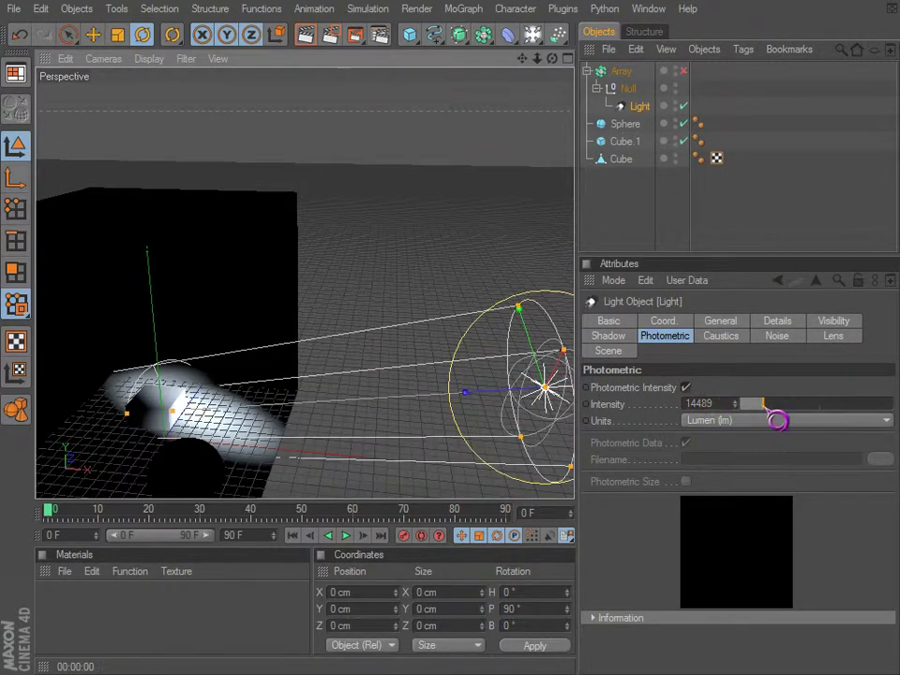
Step: Lower the photometric Intensity to 11648 lumen, 7102 lumen and a still smaller value, rendering the viewport after each change
{"action": "left_click_drag", "start_coordinate": [777, 418], "coordinate": [770, 420]}
{"action": "key", "text": "ctrl+r"}
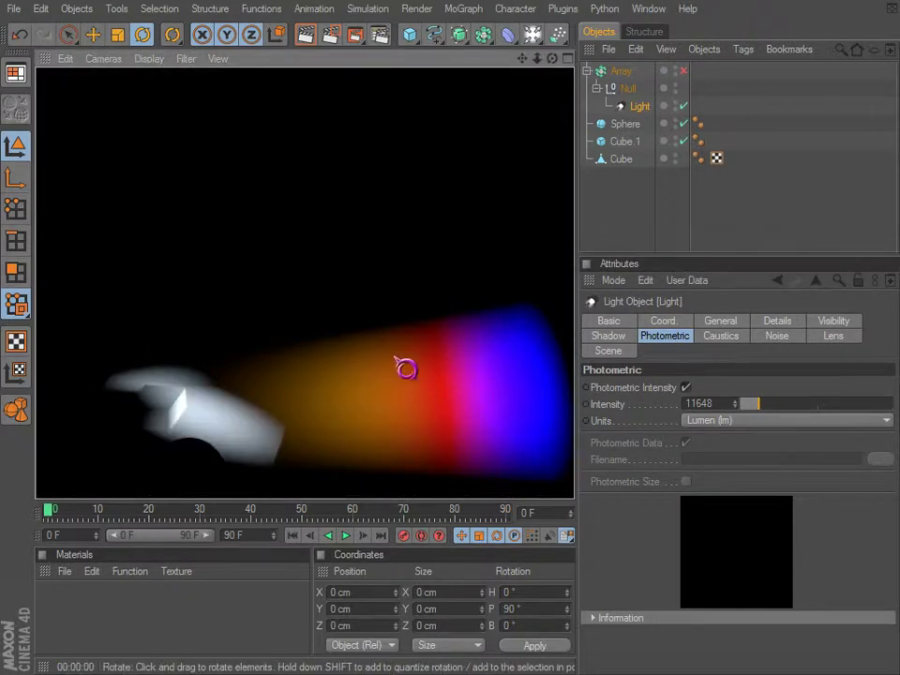
{"action": "left_click", "coordinate": [513, 425]}
{"action": "left_click_drag", "start_coordinate": [769, 419], "coordinate": [764, 419]}
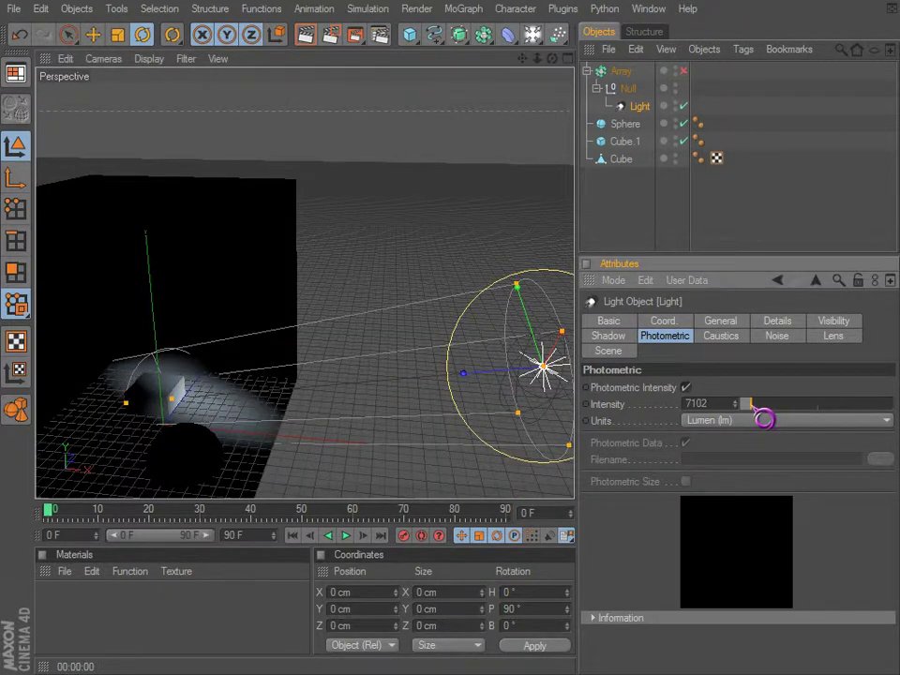
{"action": "key", "text": "ctrl+r"}
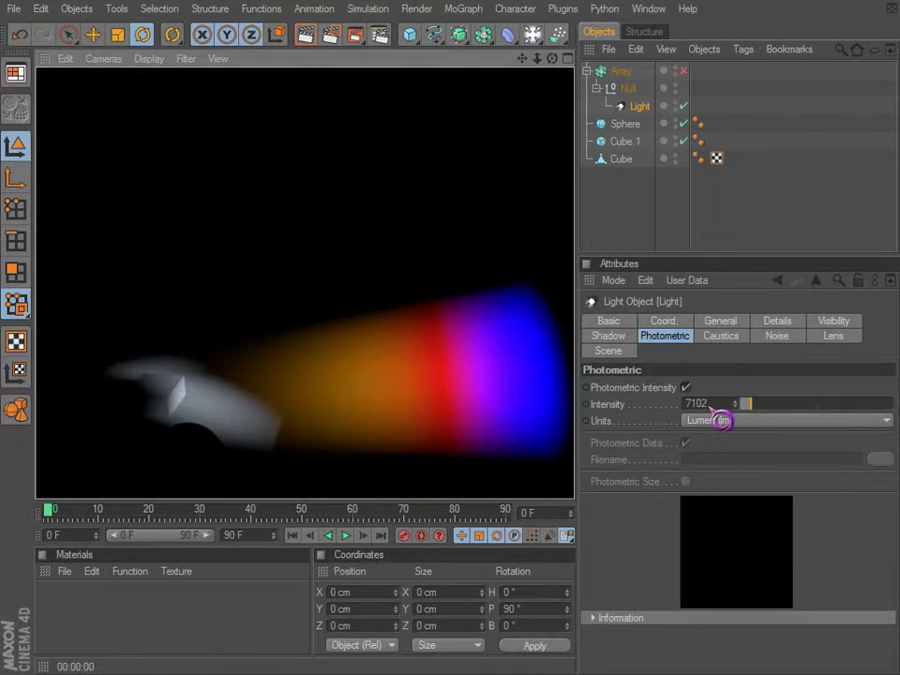
{"action": "left_click_drag", "start_coordinate": [764, 419], "coordinate": [755, 418]}
{"action": "key", "text": "ctrl+r"}
Step: Undo the lumen changes to restore 1733 candela, and switch off the light's Photometric Intensity
{"action": "left_click_drag", "start_coordinate": [391, 405], "coordinate": [387, 391], "text": "alt"}
{"action": "key", "text": "ctrl+z"}
{"action": "key", "text": "ctrl+z"}
{"action": "scroll", "coordinate": [375, 389], "scroll_direction": "down", "scroll_amount": 3}
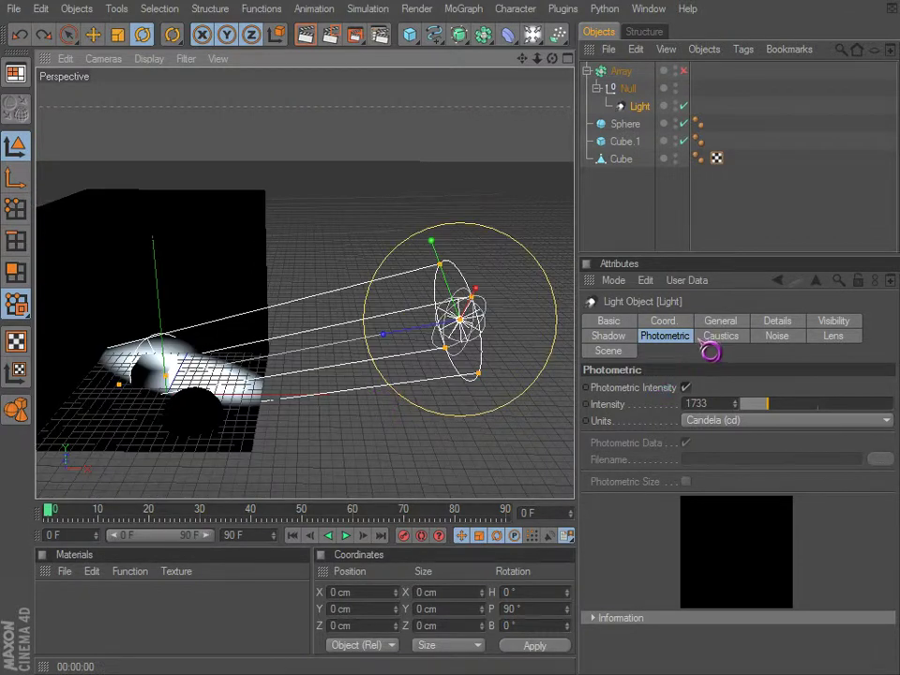
{"action": "left_click", "coordinate": [687, 389]}
Step: Examine the light's Caustics and Noise settings and render the viewport to inspect the light without noise
{"action": "left_click", "coordinate": [722, 338]}
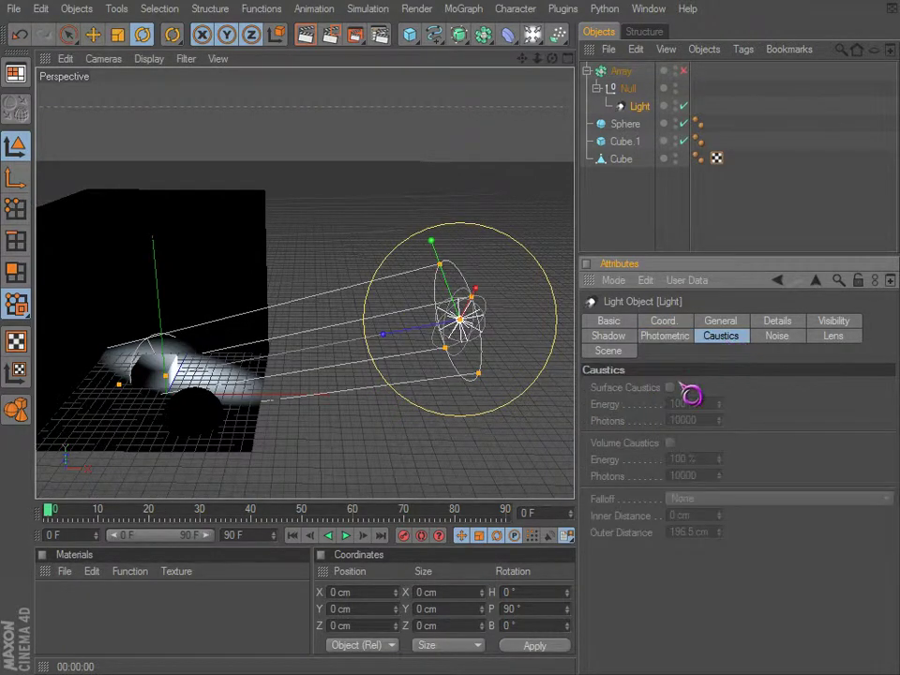
{"action": "left_click", "coordinate": [778, 336]}
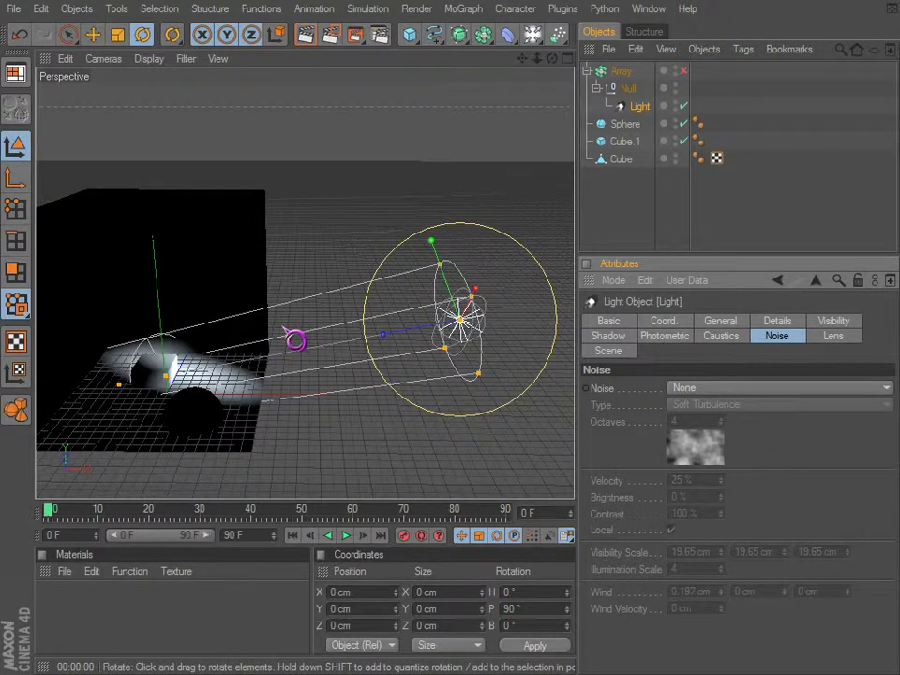
{"action": "left_click_drag", "start_coordinate": [296, 340], "coordinate": [306, 302], "text": "alt"}
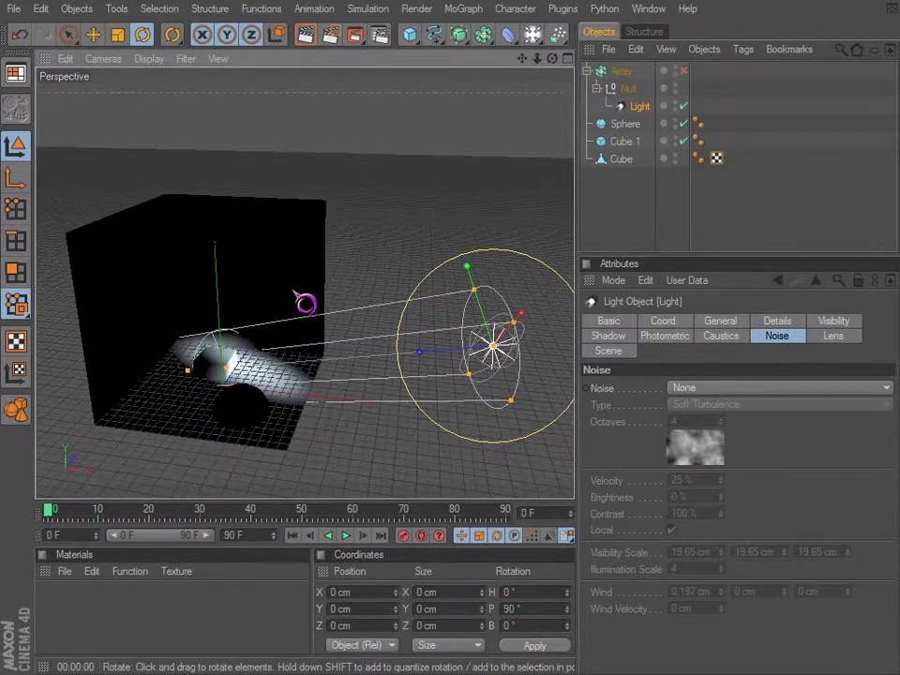
{"action": "key", "text": "ctrl+r"}
{"action": "left_click_drag", "start_coordinate": [353, 360], "coordinate": [417, 369], "text": "alt"}
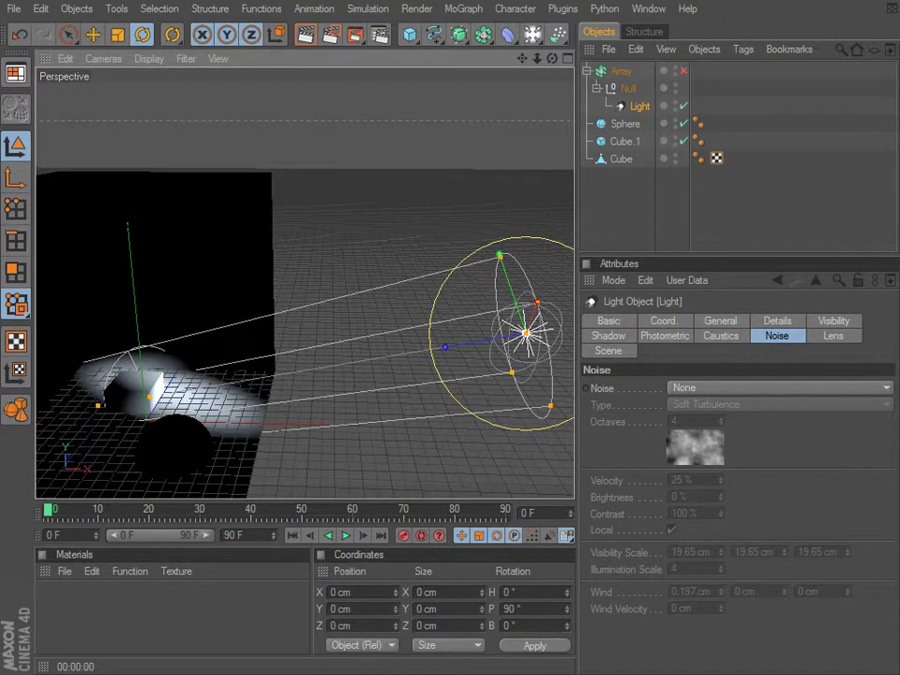
{"action": "left_click_drag", "start_coordinate": [852, 295], "coordinate": [859, 318]}
{"action": "left_click", "coordinate": [523, 4]}
{"action": "key", "text": "ctrl+r"}
{"action": "left_click_drag", "start_coordinate": [326, 336], "coordinate": [339, 339], "text": "alt"}
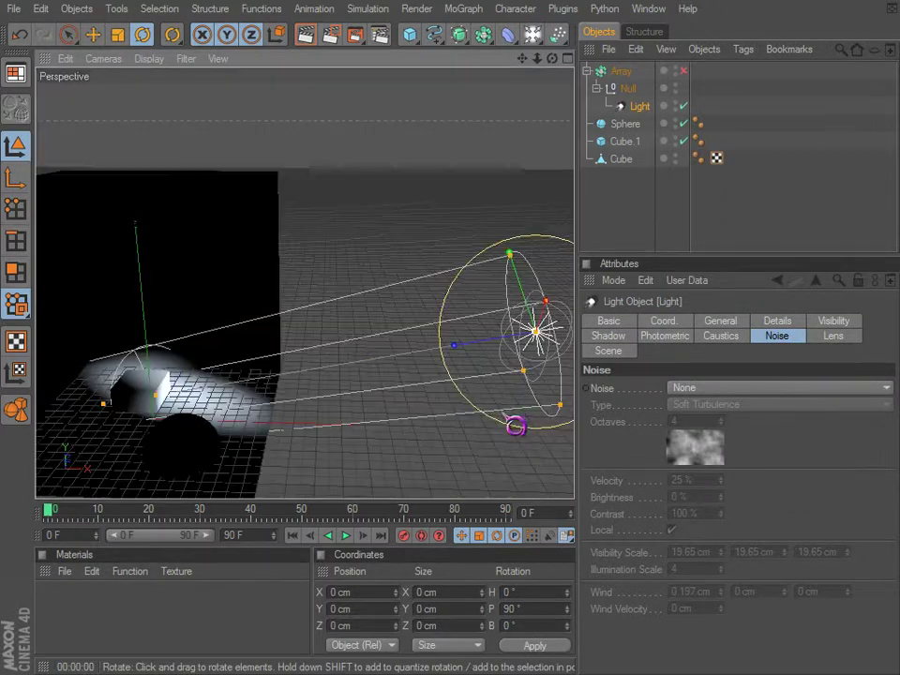
Step: Set the light's Noise to Illumination and render the viewport
{"action": "left_click", "coordinate": [777, 352]}
{"action": "left_click", "coordinate": [712, 393]}
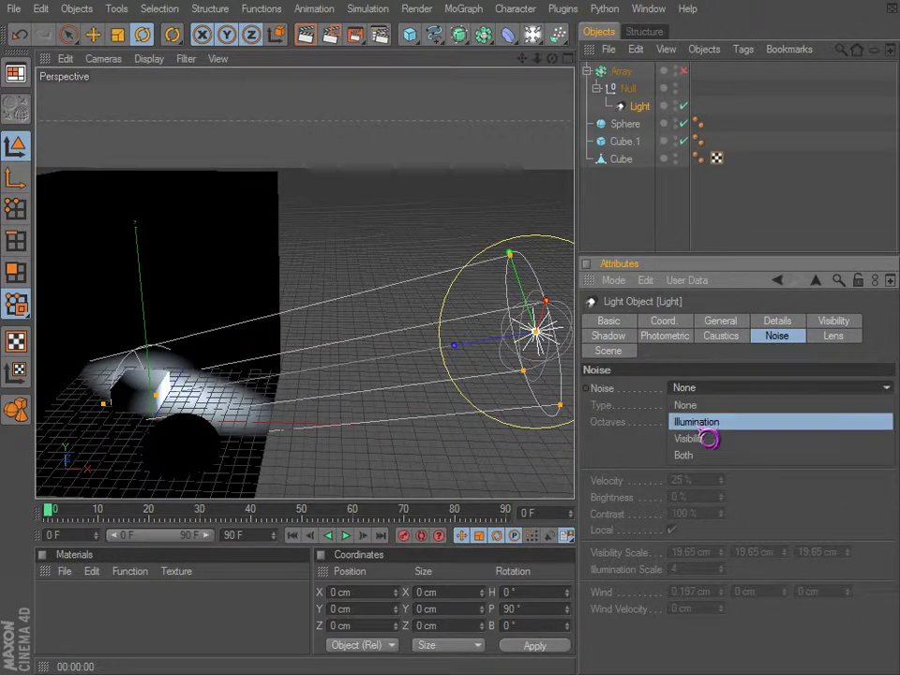
{"action": "left_click", "coordinate": [699, 422]}
{"action": "key", "text": "ctrl+r"}
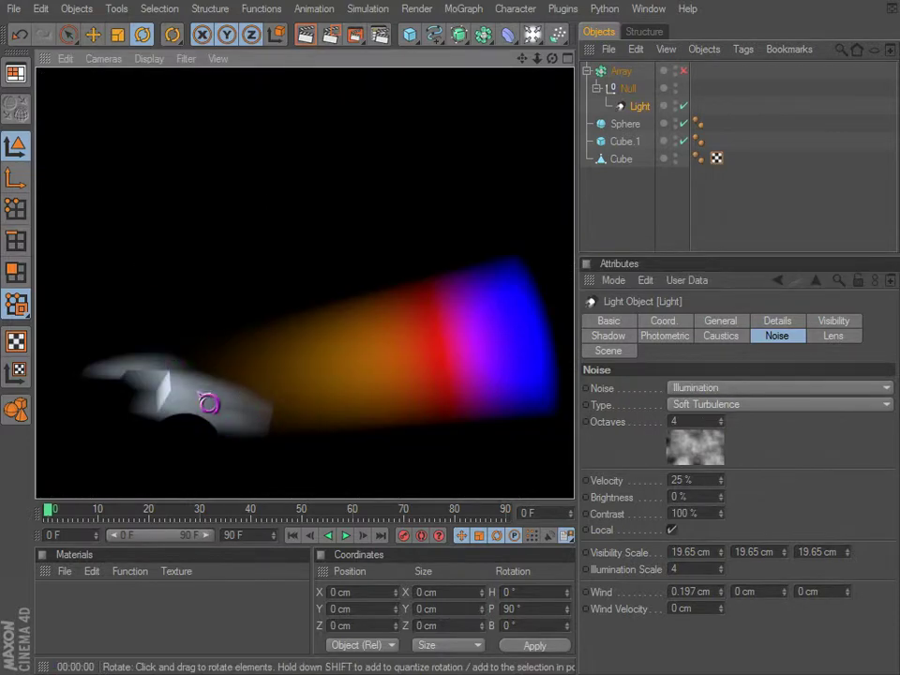
{"action": "left_click", "coordinate": [225, 410]}
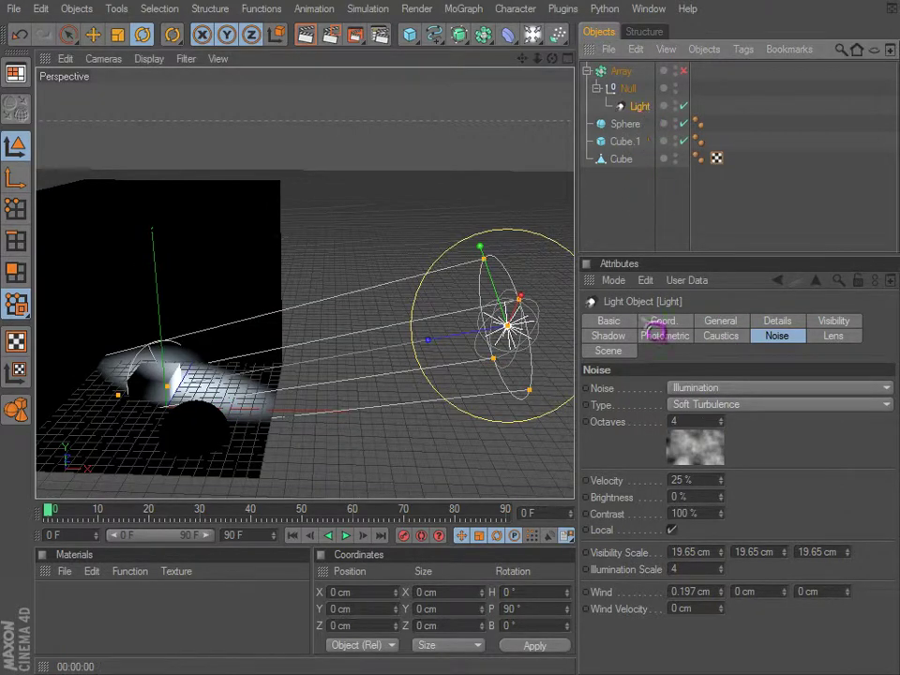
Step: Set the light's Visible Light to Volumetric in its general settings and render the viewport
{"action": "left_click", "coordinate": [612, 325]}
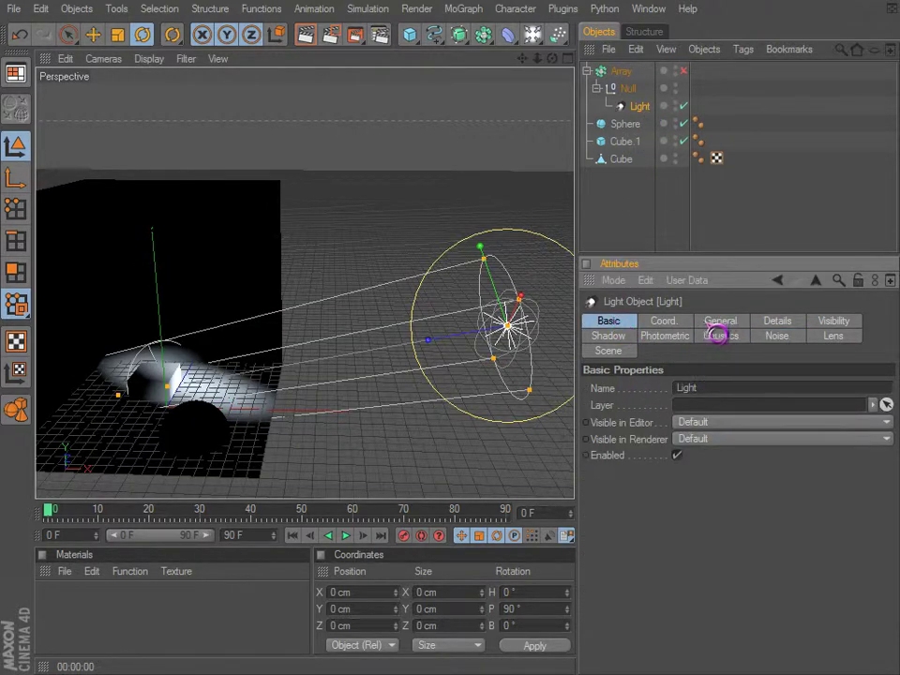
{"action": "left_click", "coordinate": [718, 323]}
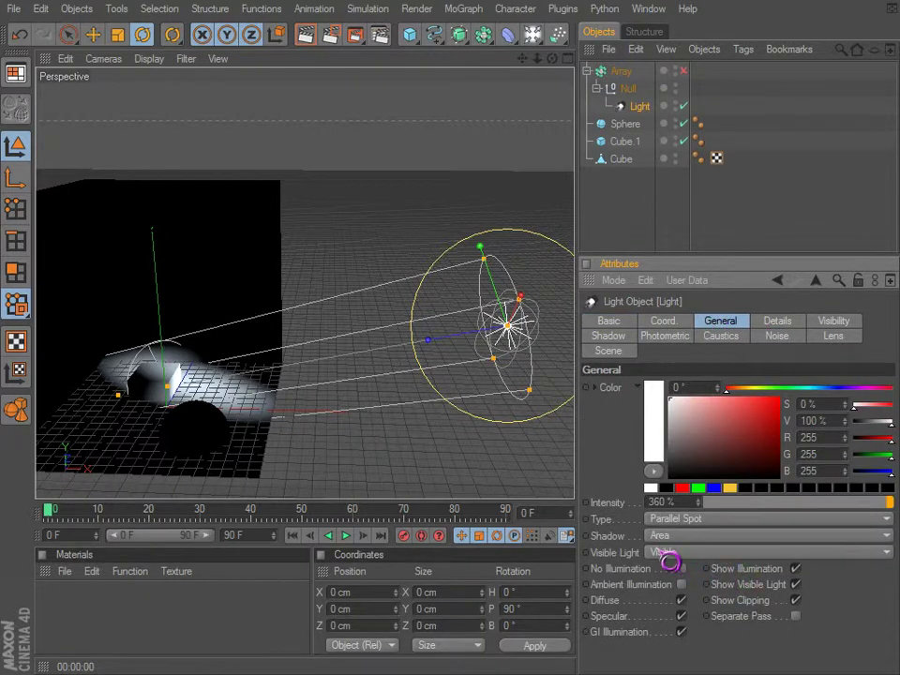
{"action": "left_click", "coordinate": [669, 561]}
{"action": "left_click", "coordinate": [701, 600]}
{"action": "key", "text": "ctrl+r"}
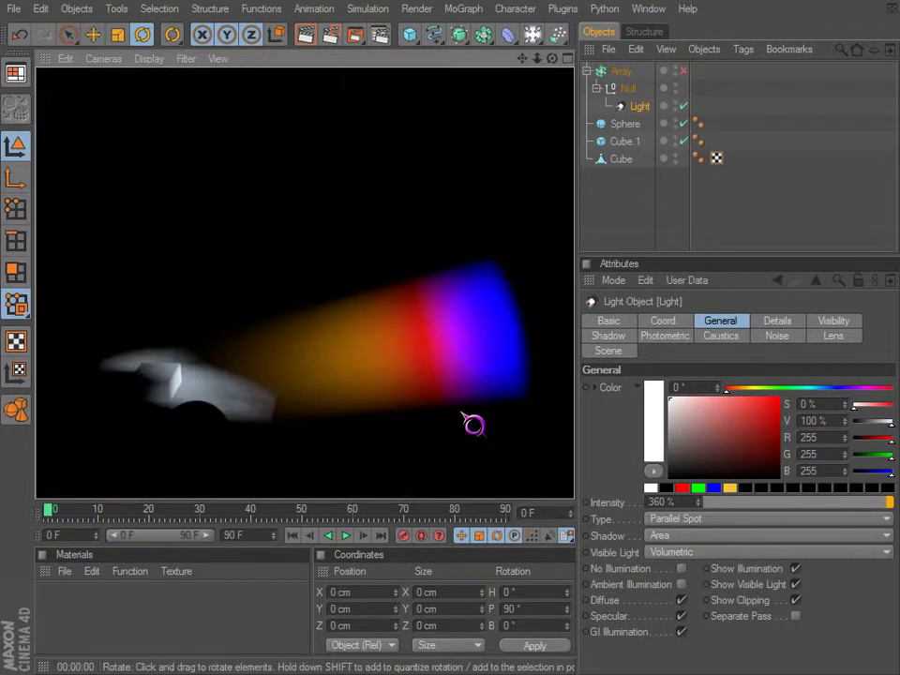
Step: Switch Visible Light to Visible, change it to Inverse Volumetric and render the viewport
{"action": "left_click", "coordinate": [673, 552]}
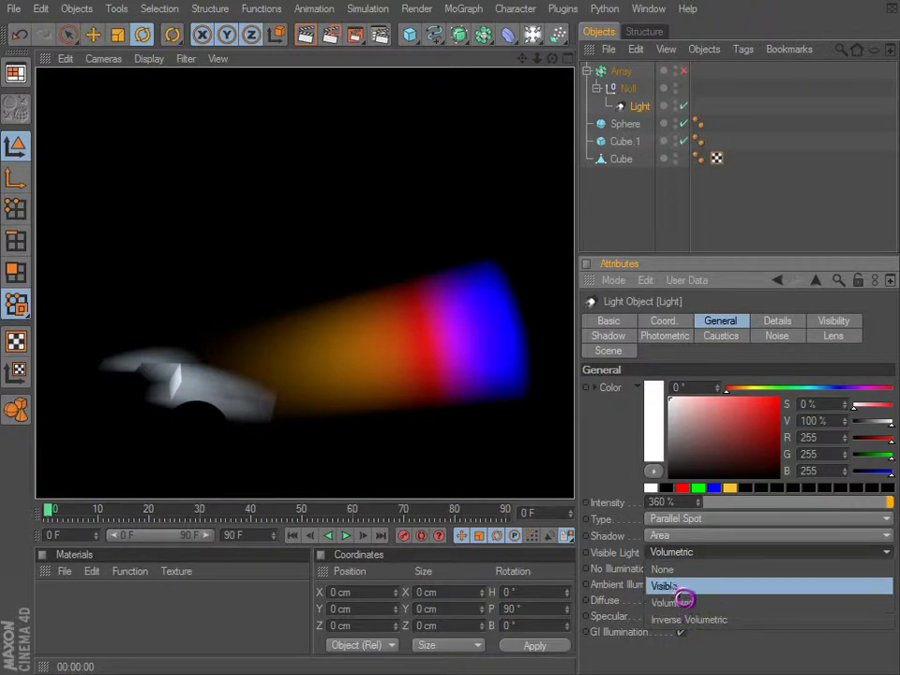
{"action": "left_click", "coordinate": [684, 595]}
{"action": "left_click", "coordinate": [688, 554]}
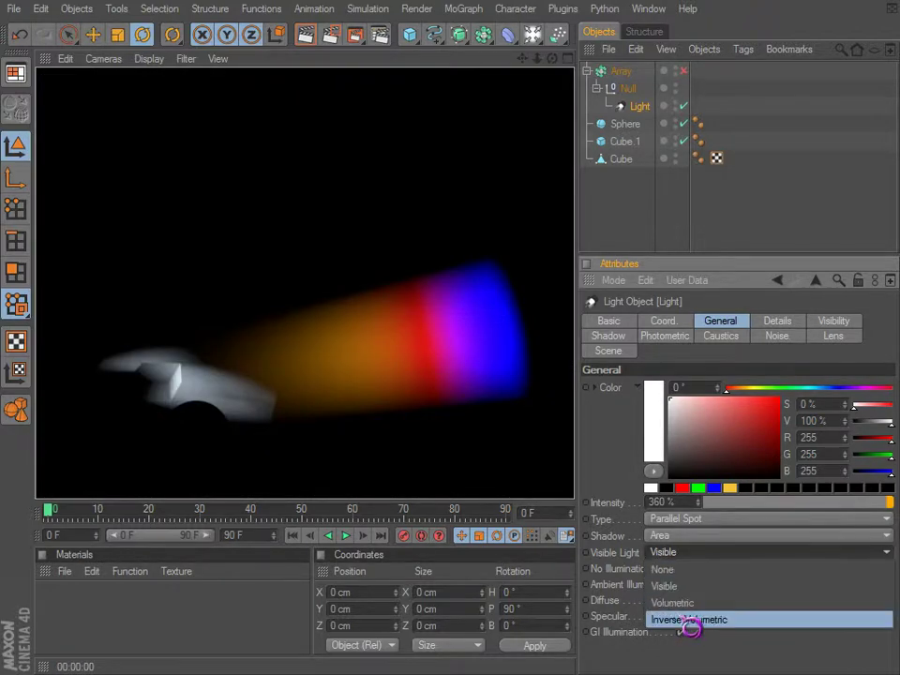
{"action": "left_click", "coordinate": [689, 619]}
{"action": "key", "text": "ctrl+r"}
Step: Set the light's Visible Light to None and render the viewport
{"action": "left_click", "coordinate": [679, 553]}
{"action": "left_click", "coordinate": [677, 568]}
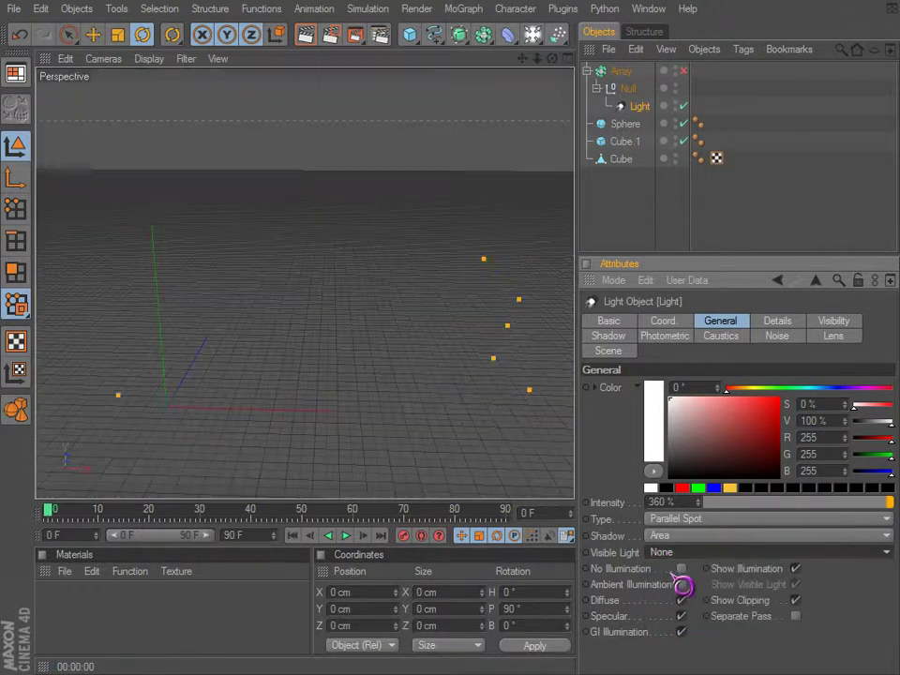
{"action": "key", "text": "ctrl+r"}
Step: Keep the Area shadow, change the light's Type to Omni and render the viewport
{"action": "left_click", "coordinate": [684, 536]}
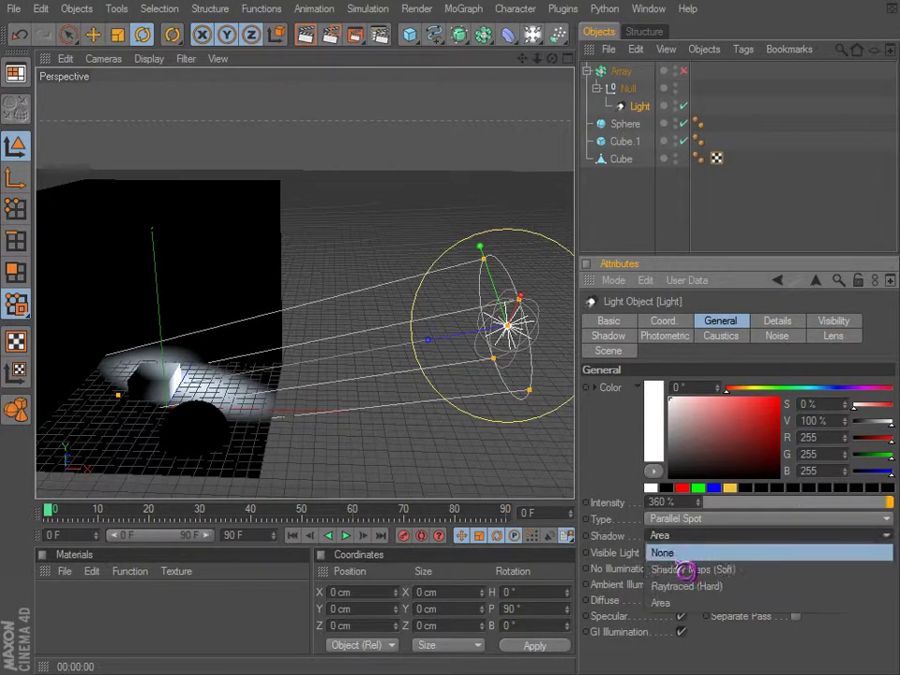
{"action": "left_click", "coordinate": [678, 597]}
{"action": "left_click", "coordinate": [676, 520]}
{"action": "left_click", "coordinate": [675, 534]}
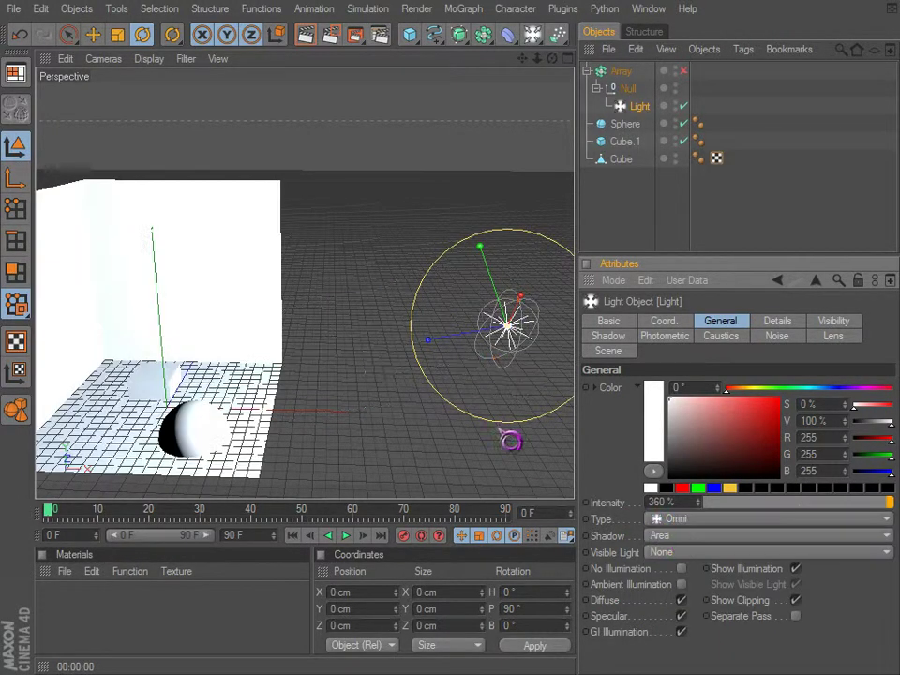
{"action": "key", "text": "ctrl+r"}
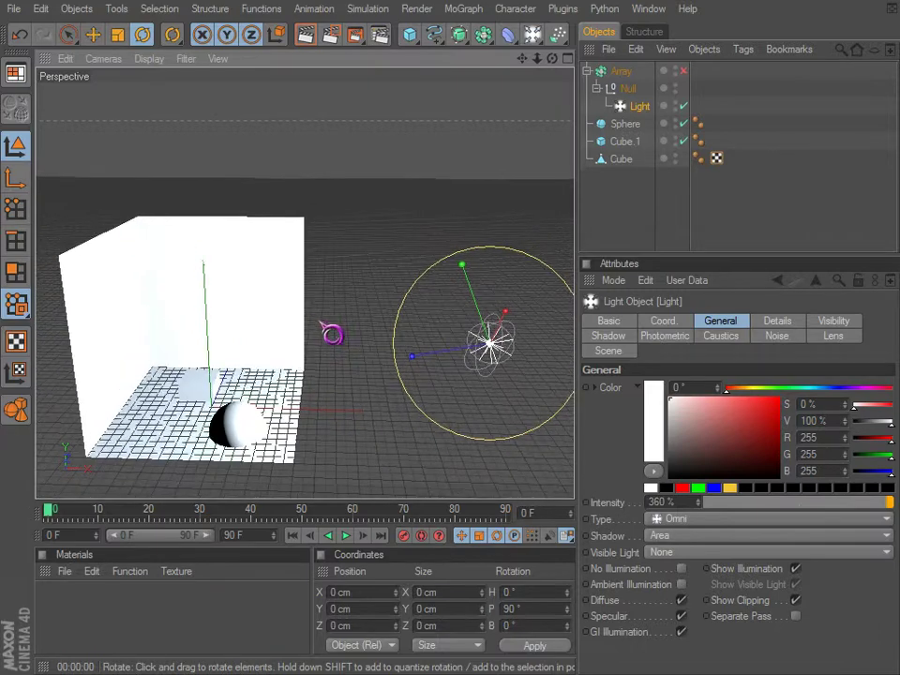
Step: Move the Omni light to about X -90, Y 150, Z -75 cm near the open box and render the viewport
{"action": "key", "text": "e"}
{"action": "left_click_drag", "start_coordinate": [482, 373], "coordinate": [483, 349]}
{"action": "key", "text": "ctrl+r"}
{"action": "left_click_drag", "start_coordinate": [406, 383], "coordinate": [361, 381], "text": "alt"}
{"action": "key", "text": "ctrl+r"}
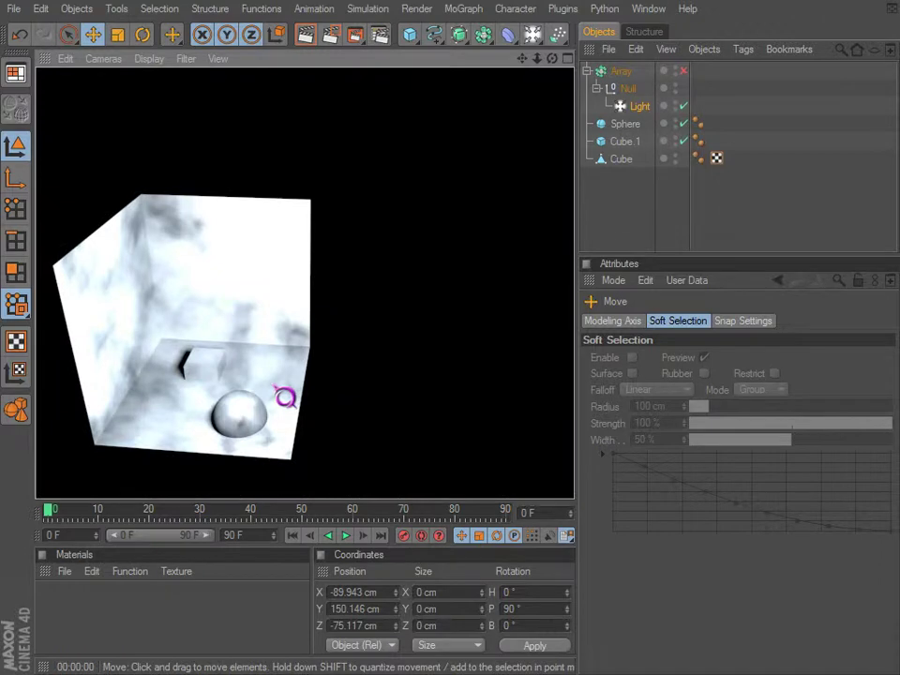
Step: Reselect the light, review its Noise settings and render a closer view of the Soft Turbulence pattern
{"action": "middle_click_drag", "start_coordinate": [276, 387], "coordinate": [338, 377], "text": "alt"}
{"action": "left_click", "coordinate": [633, 107]}
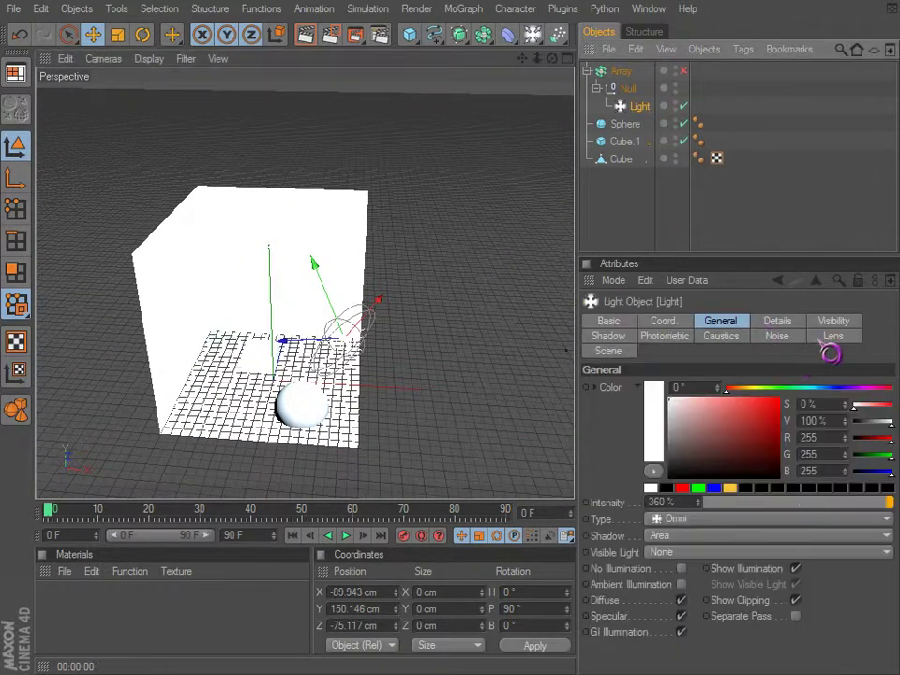
{"action": "left_click", "coordinate": [777, 337]}
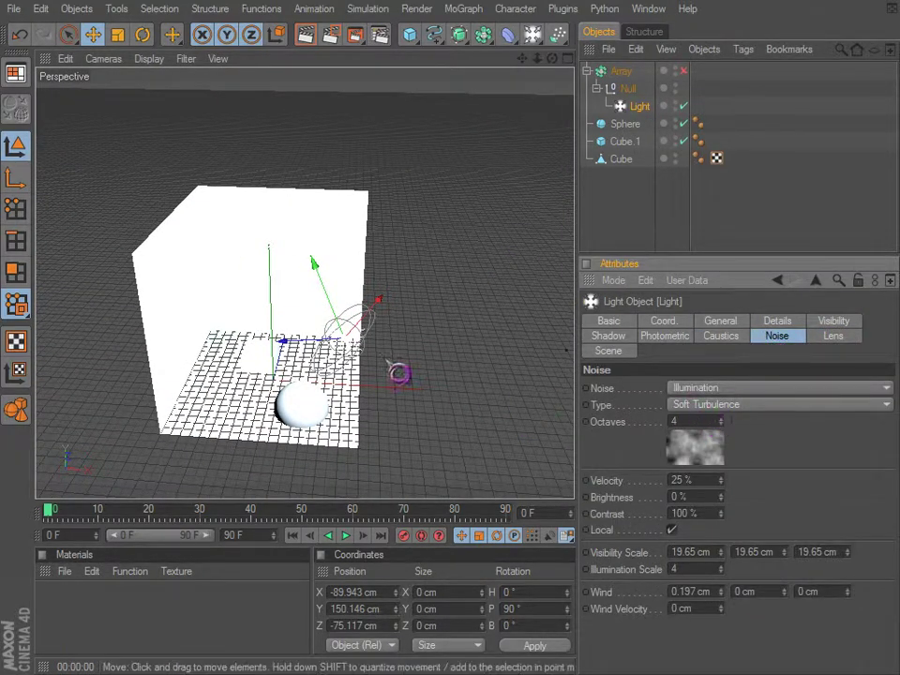
{"action": "scroll", "coordinate": [352, 371], "scroll_direction": "up", "scroll_amount": 3}
{"action": "right_click", "coordinate": [713, 463]}
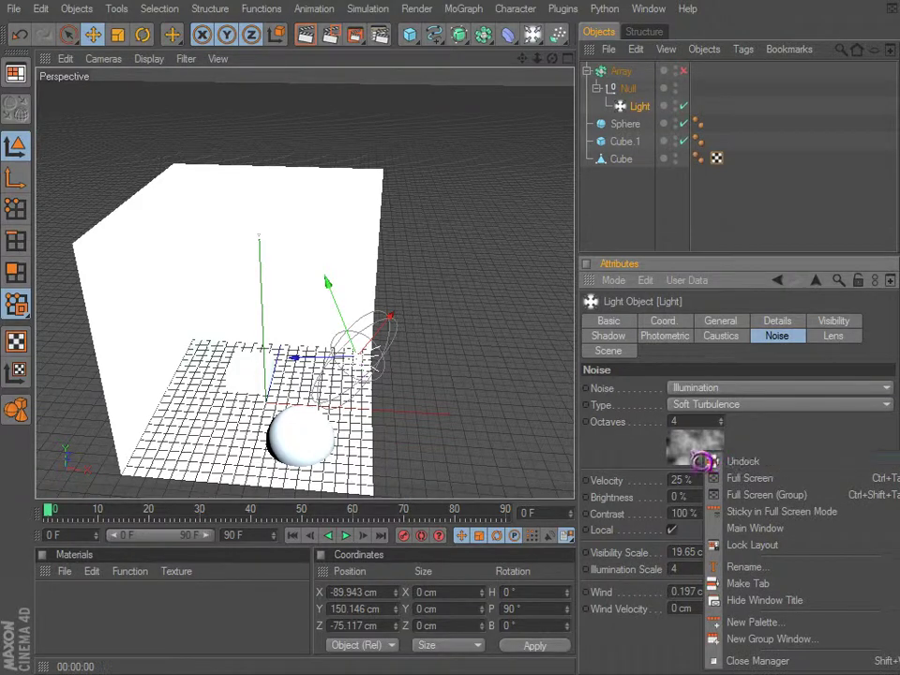
{"action": "left_click", "coordinate": [687, 458]}
{"action": "key", "text": "ctrl+r"}
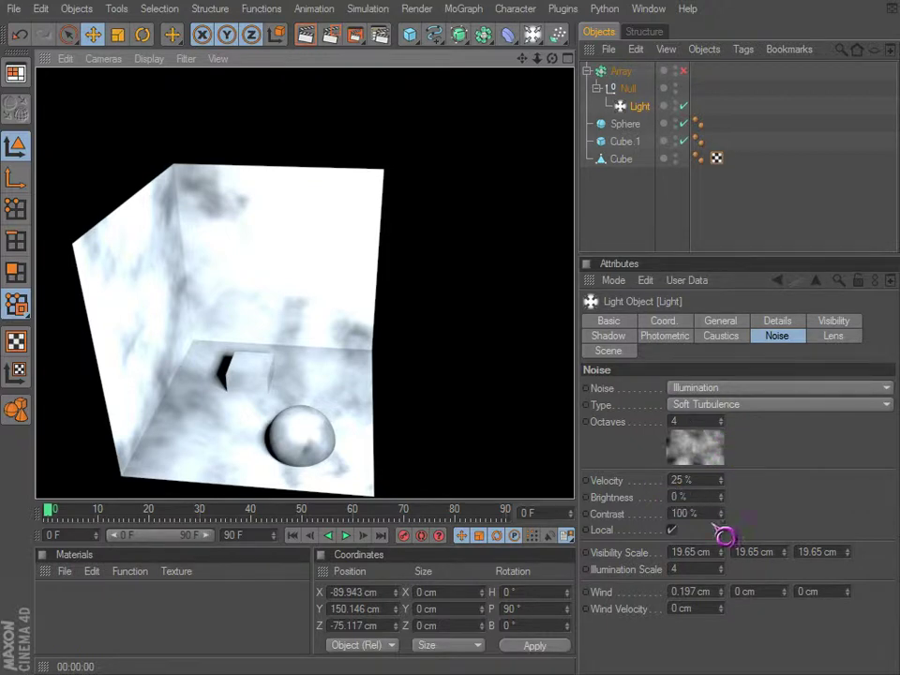
Step: Keep Noise on Illumination and try the Hard Turbulence and Wavy Turbulence types on the light
{"action": "left_click", "coordinate": [693, 389]}
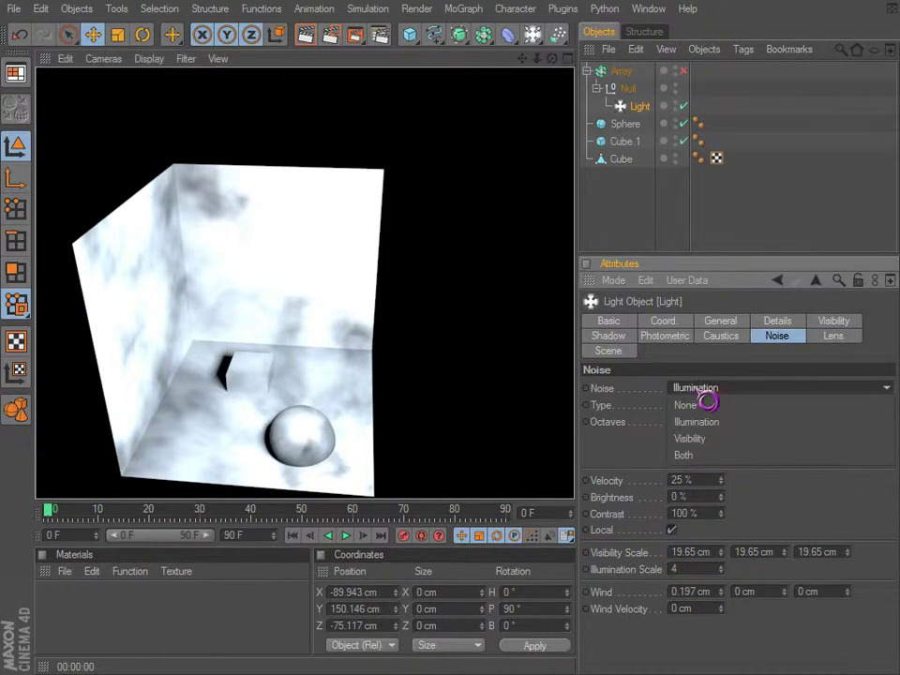
{"action": "left_click", "coordinate": [706, 423]}
{"action": "left_click", "coordinate": [708, 405]}
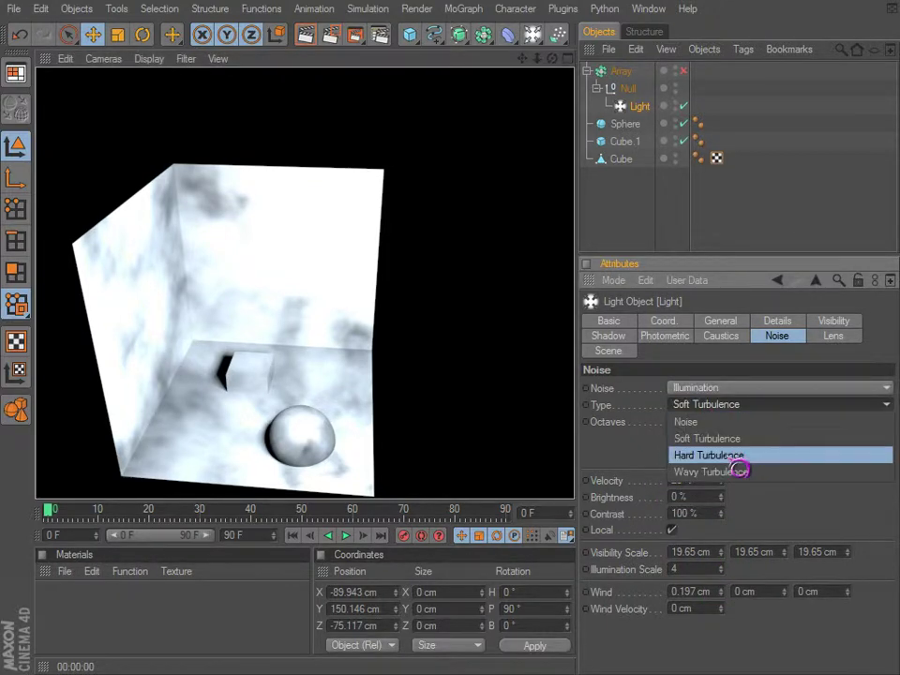
{"action": "left_click", "coordinate": [738, 456]}
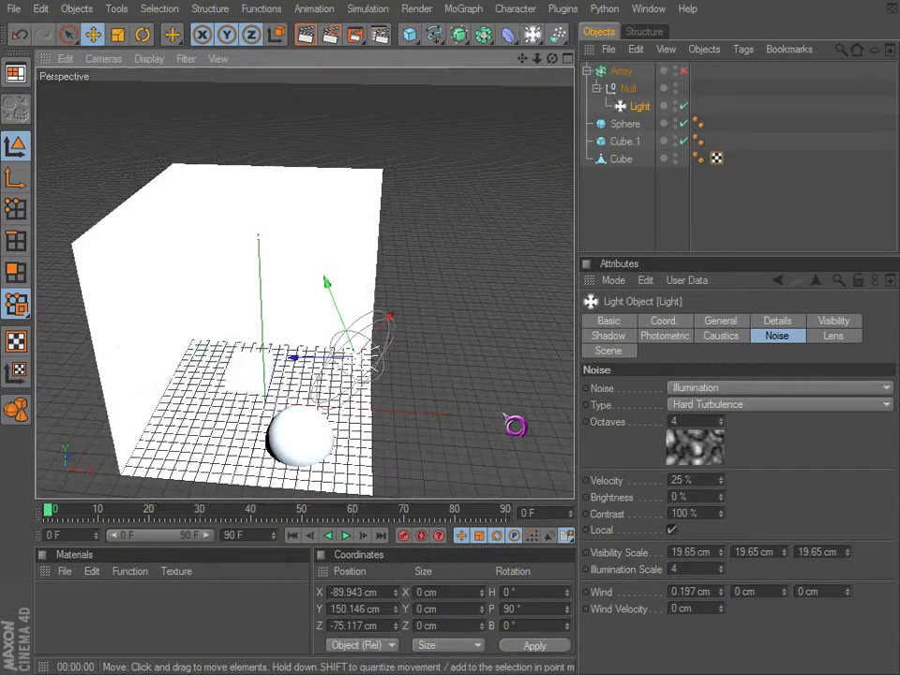
{"action": "left_click", "coordinate": [747, 404]}
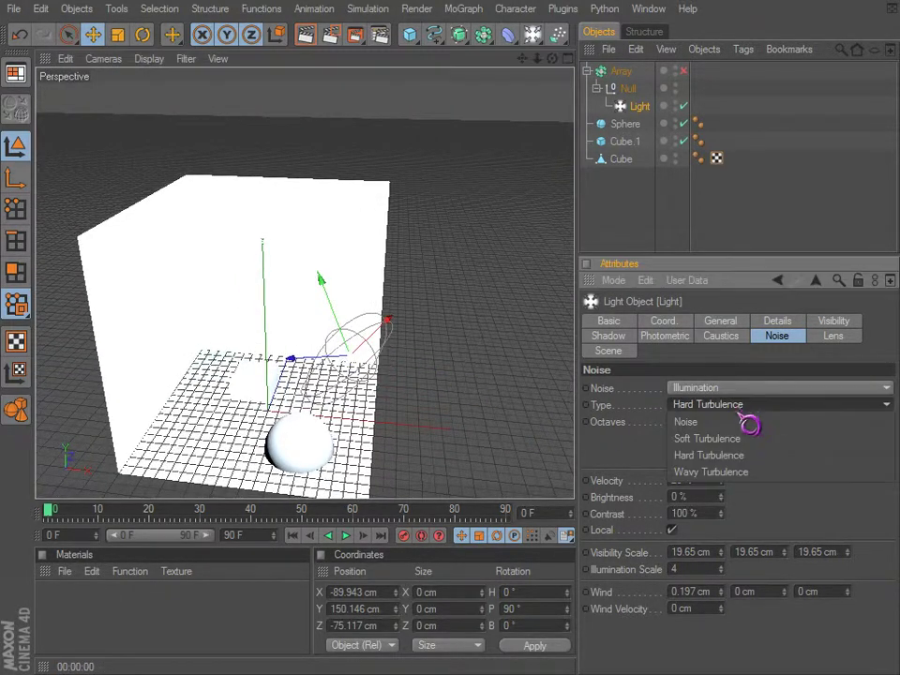
{"action": "left_click", "coordinate": [735, 474]}
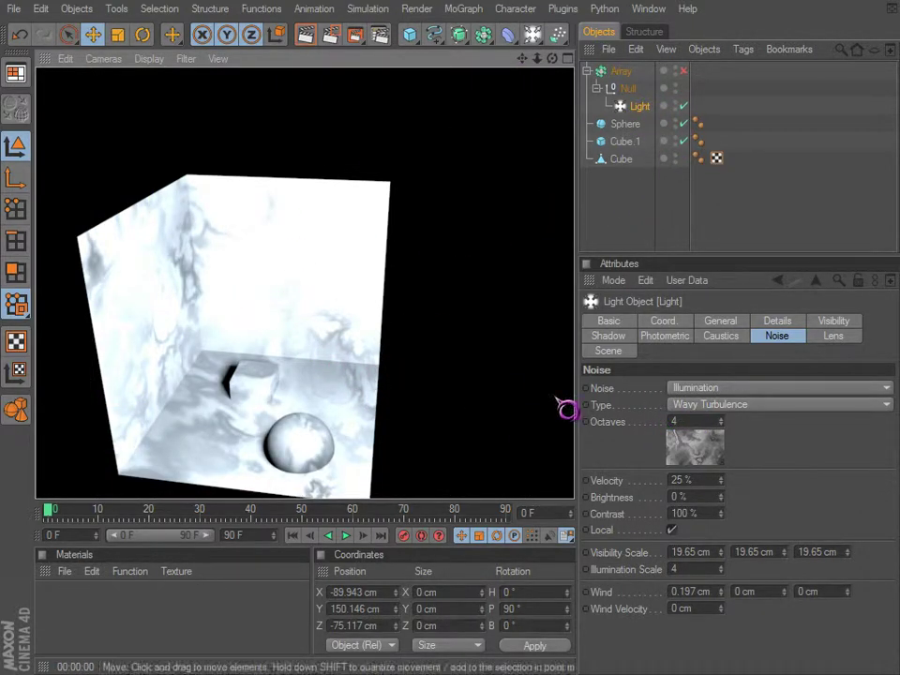
Step: Set the light's noise Type to Hard Turbulence and render the whole box in the viewport
{"action": "left_click", "coordinate": [688, 406]}
{"action": "left_click", "coordinate": [693, 457]}
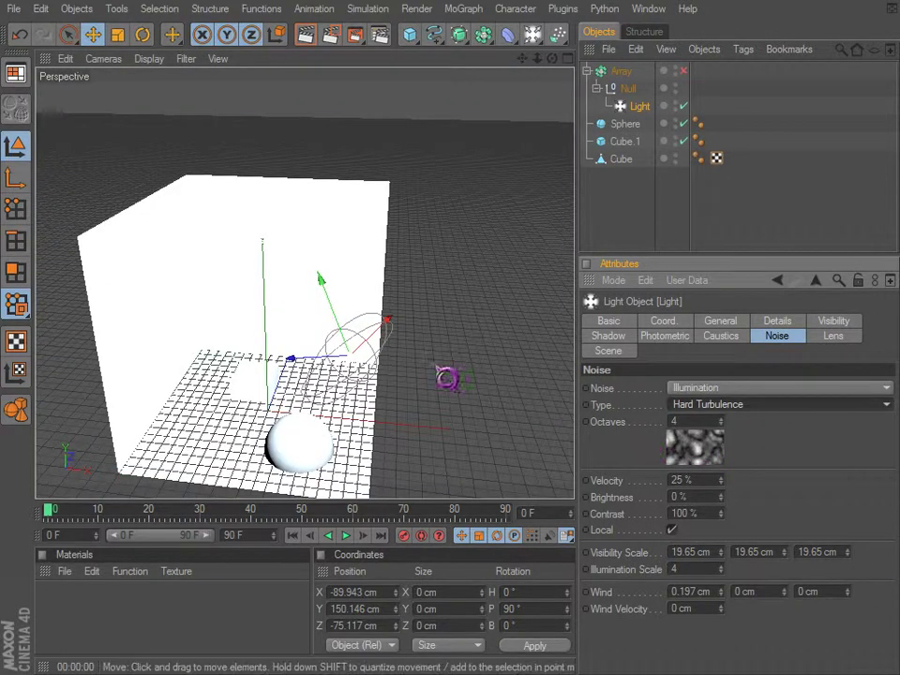
{"action": "scroll", "coordinate": [373, 354], "scroll_direction": "down", "scroll_amount": 3}
{"action": "key", "text": "ctrl+r"}
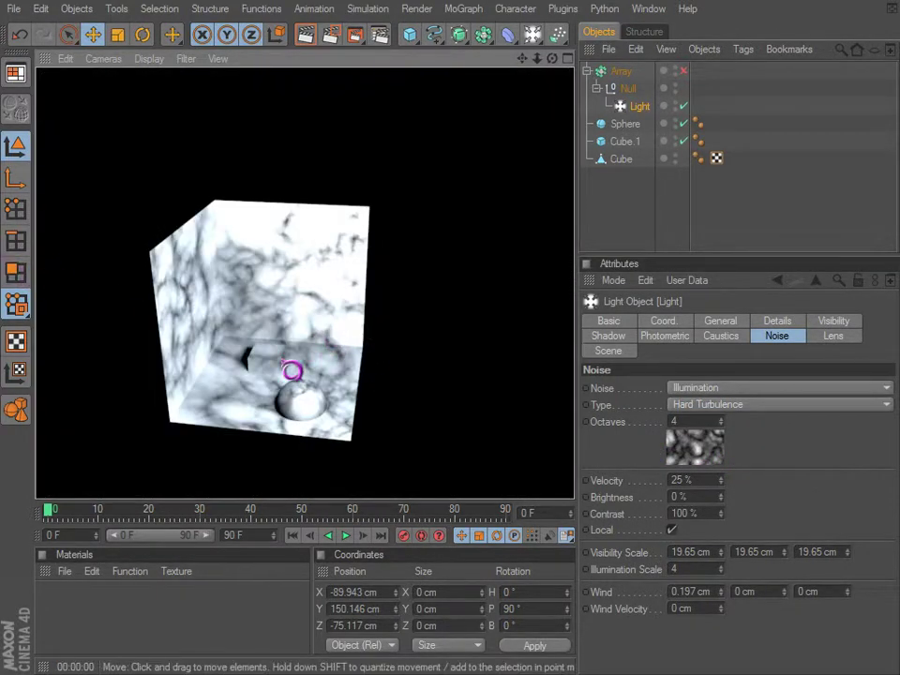
{"action": "left_click_drag", "start_coordinate": [270, 231], "coordinate": [505, 412], "text": "alt"}
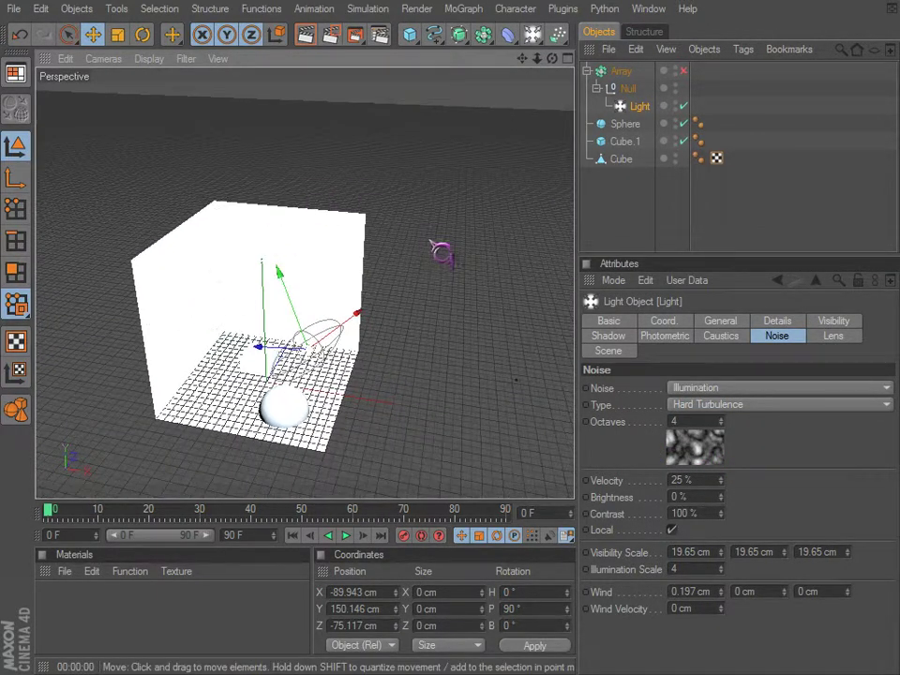
{"action": "scroll", "coordinate": [262, 382], "scroll_direction": "up", "scroll_amount": 3}
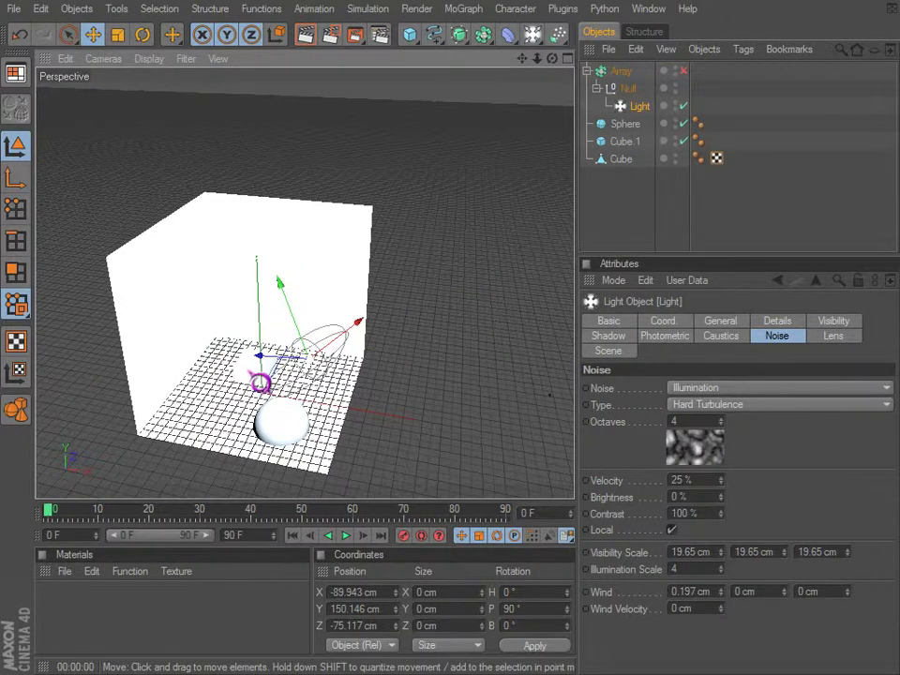
Step: Render the box with the Hard Turbulence illumination and set the light's Noise to None
{"action": "mouse_move", "coordinate": [230, 370]}
{"action": "middle_mouse_down", "text": "alt"}
{"action": "mouse_move", "coordinate": [516, 424]}
{"action": "mouse_move", "coordinate": [229, 370]}
{"action": "middle_mouse_up", "text": "alt"}
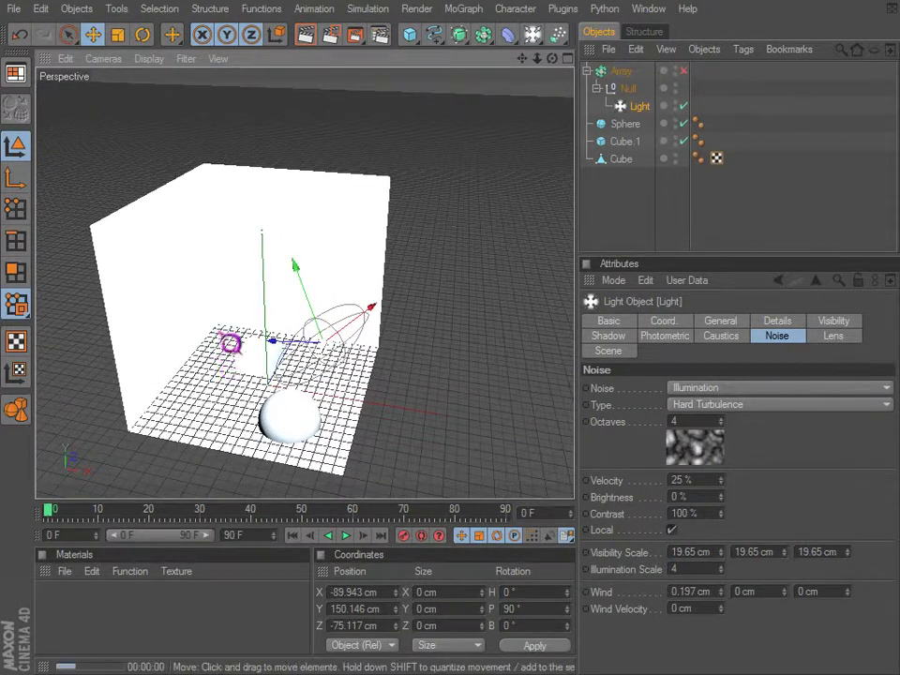
{"action": "key", "text": "ctrl+r"}
{"action": "middle_click_drag", "start_coordinate": [366, 267], "coordinate": [516, 424], "text": "alt"}
{"action": "left_click_drag", "start_coordinate": [517, 424], "coordinate": [293, 320], "text": "alt"}
{"action": "scroll", "coordinate": [293, 321], "scroll_direction": "up", "scroll_amount": 2}
{"action": "right_click_drag", "start_coordinate": [293, 320], "coordinate": [688, 396], "text": "alt"}
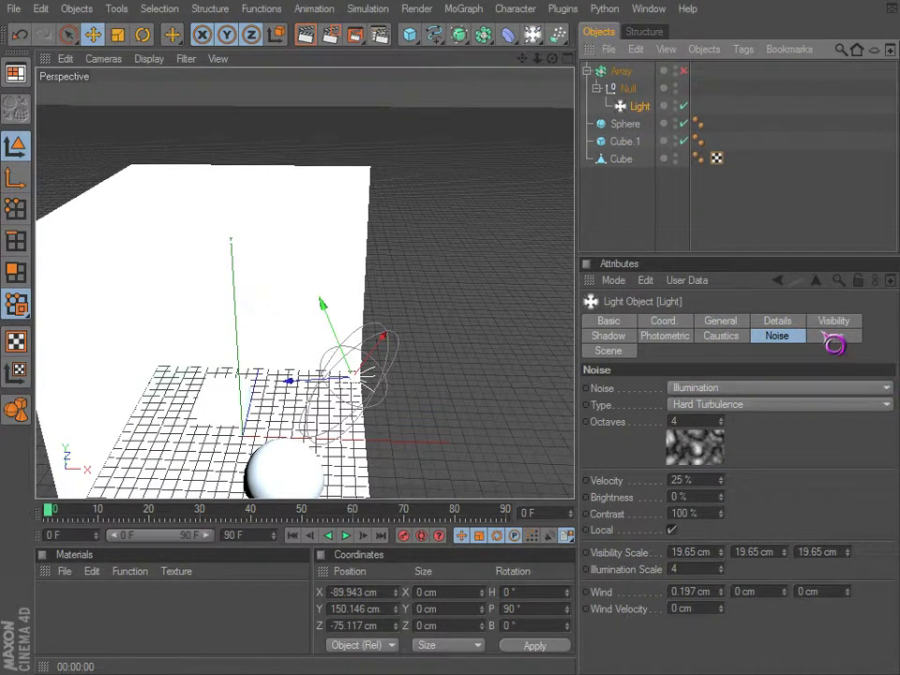
{"action": "left_click", "coordinate": [731, 387]}
{"action": "left_click", "coordinate": [724, 405]}
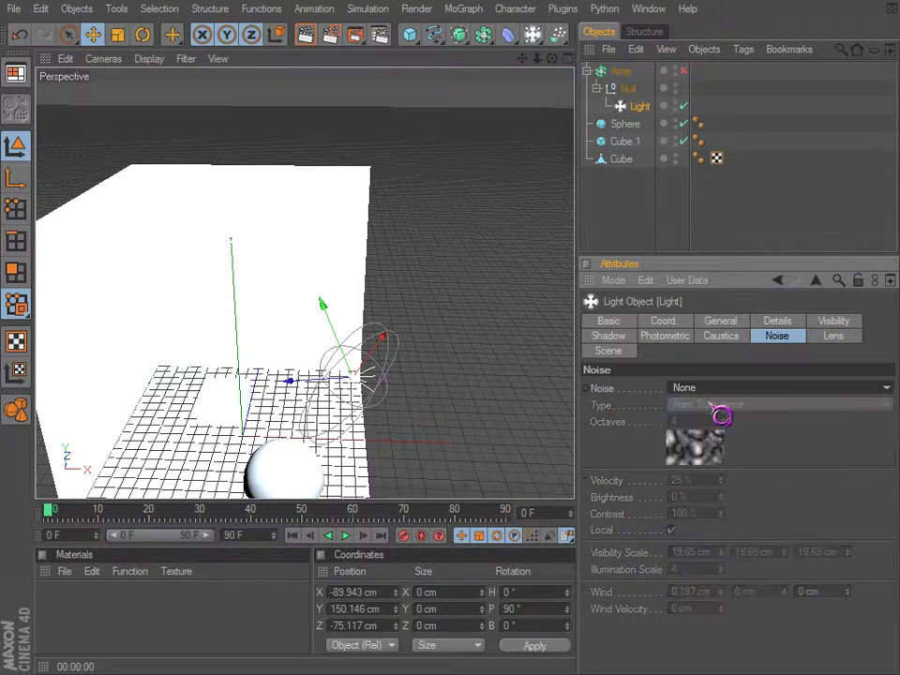
Step: Set the light's lens Glow to Custom and render the viewport
{"action": "left_click", "coordinate": [834, 338]}
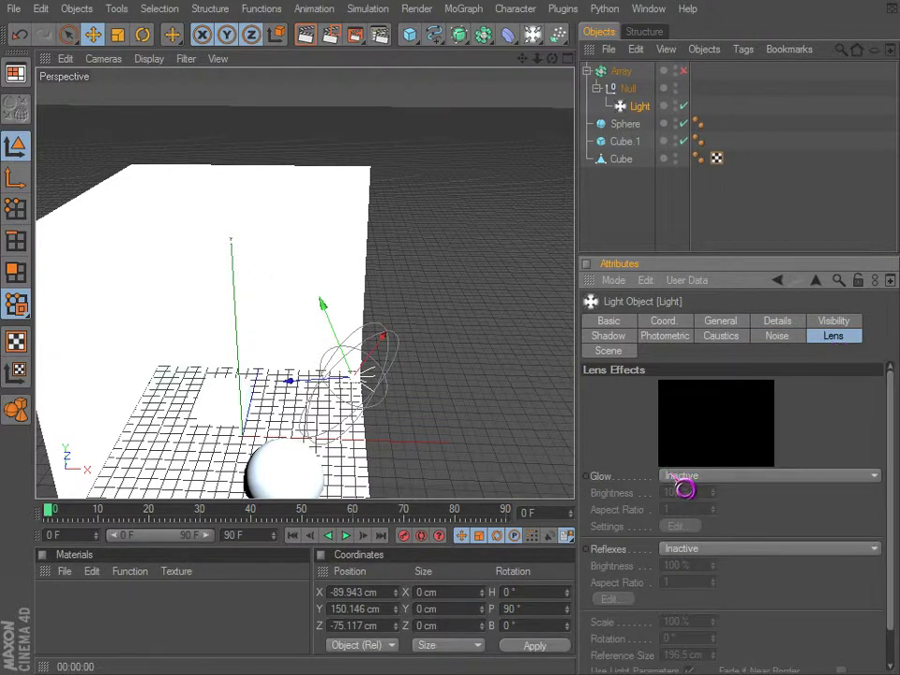
{"action": "left_click", "coordinate": [684, 488]}
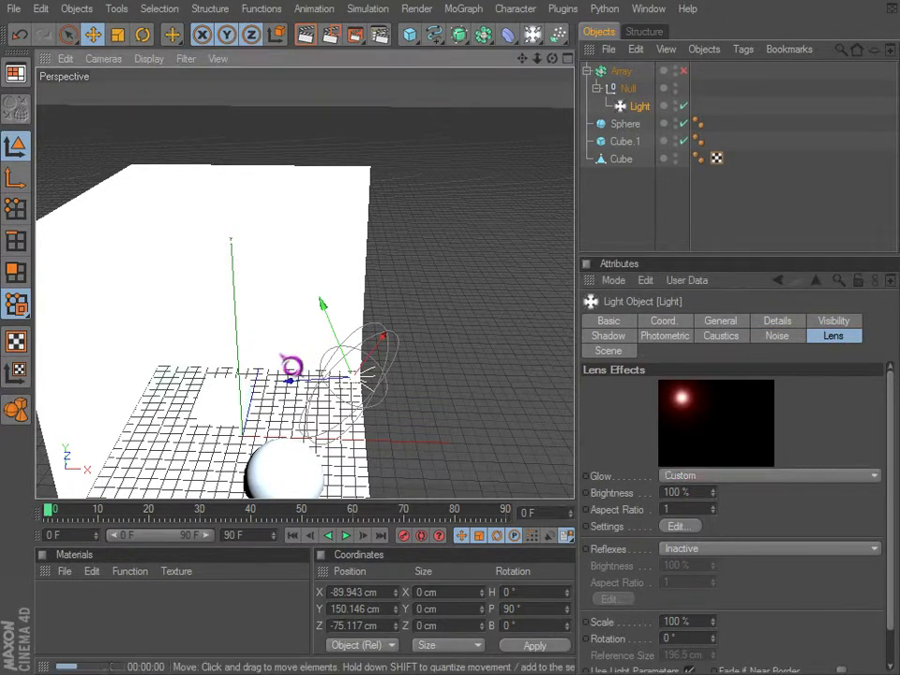
{"action": "key", "text": "ctrl+r"}
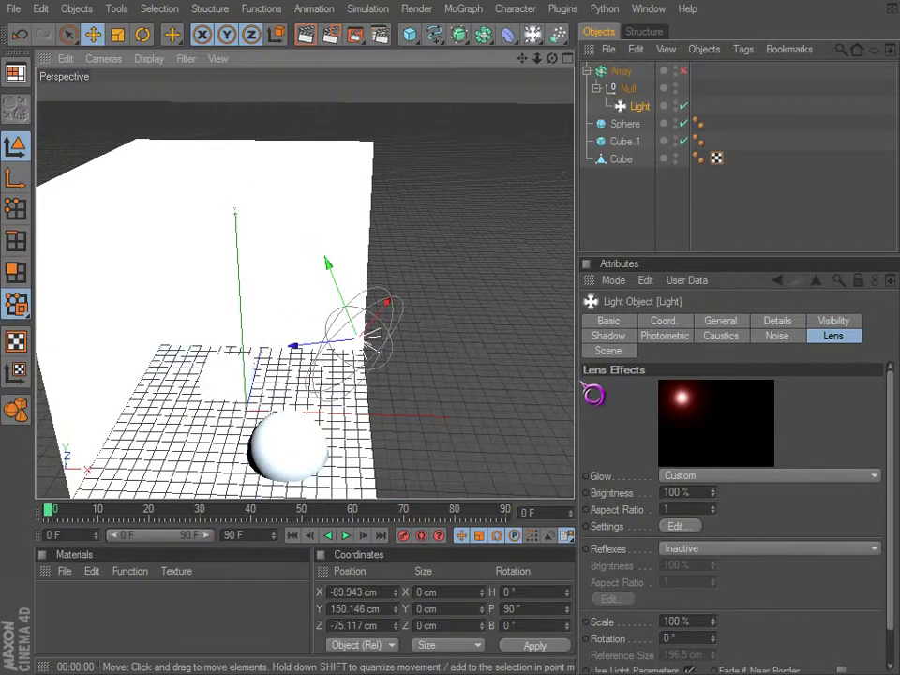
Step: Set the light's Intensity to 100% and render the viewport
{"action": "left_click", "coordinate": [726, 323]}
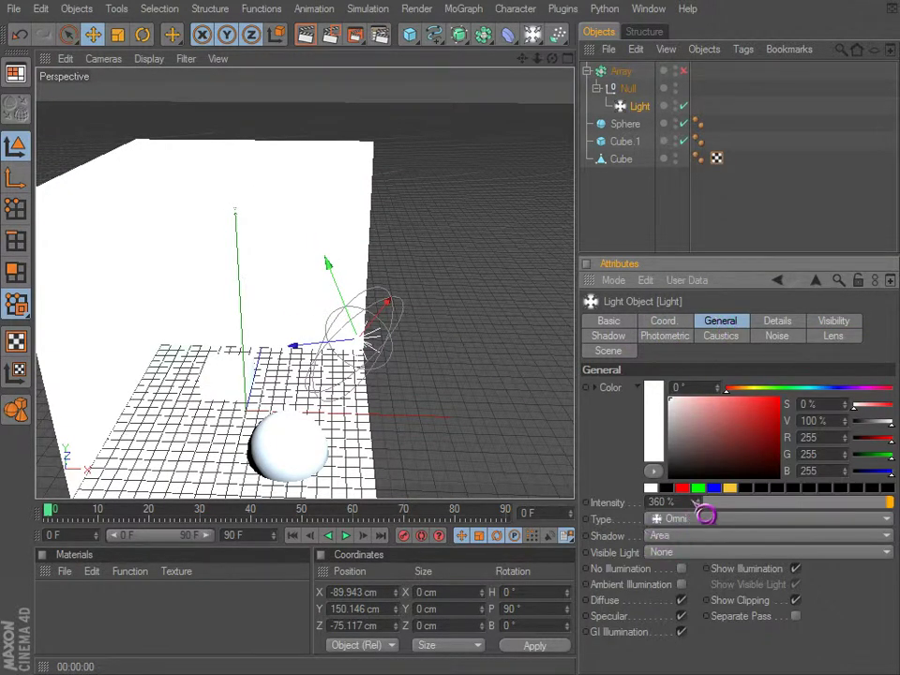
{"action": "double_click", "coordinate": [694, 501]}
{"action": "type", "text": "100"}
{"action": "key", "text": "Return"}
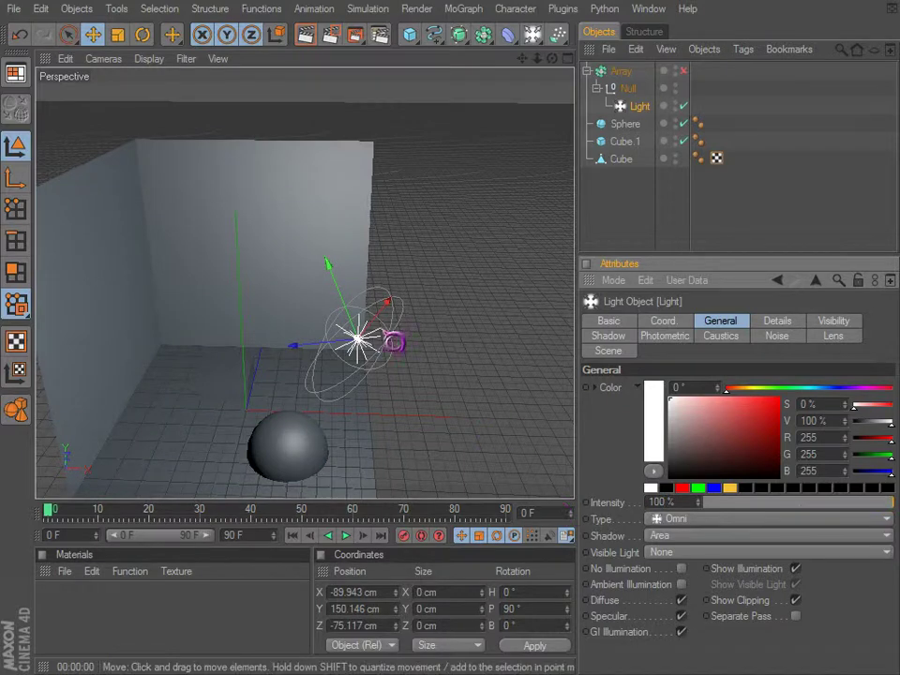
{"action": "key", "text": "ctrl+r"}
Step: Render and inspect the box with the Custom glow from other viewing angles
{"action": "left_click_drag", "start_coordinate": [352, 431], "coordinate": [341, 395], "text": "alt"}
{"action": "key", "text": "ctrl+r"}
{"action": "left_click_drag", "start_coordinate": [417, 405], "coordinate": [378, 390], "text": "alt"}
{"action": "key", "text": "r"}
{"action": "key", "text": "e"}
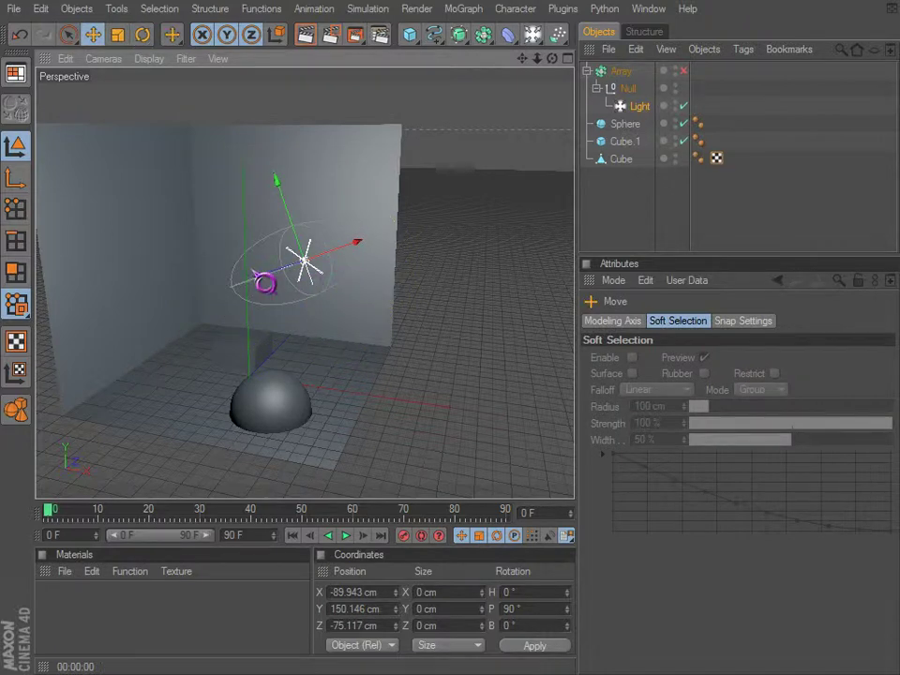
{"action": "key", "text": "r"}
{"action": "key", "text": "t"}
{"action": "left_click_drag", "start_coordinate": [253, 295], "coordinate": [516, 337]}
Step: Set the light's lens Glow to Hi-8 and render it from several viewing angles
{"action": "left_click", "coordinate": [637, 109]}
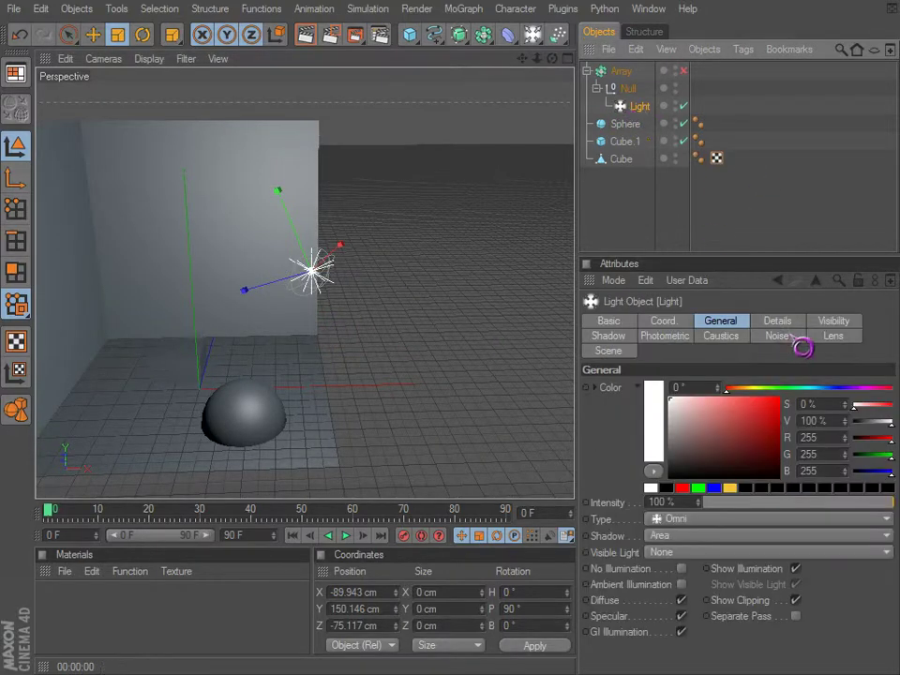
{"action": "left_click", "coordinate": [833, 338]}
{"action": "left_click", "coordinate": [710, 476]}
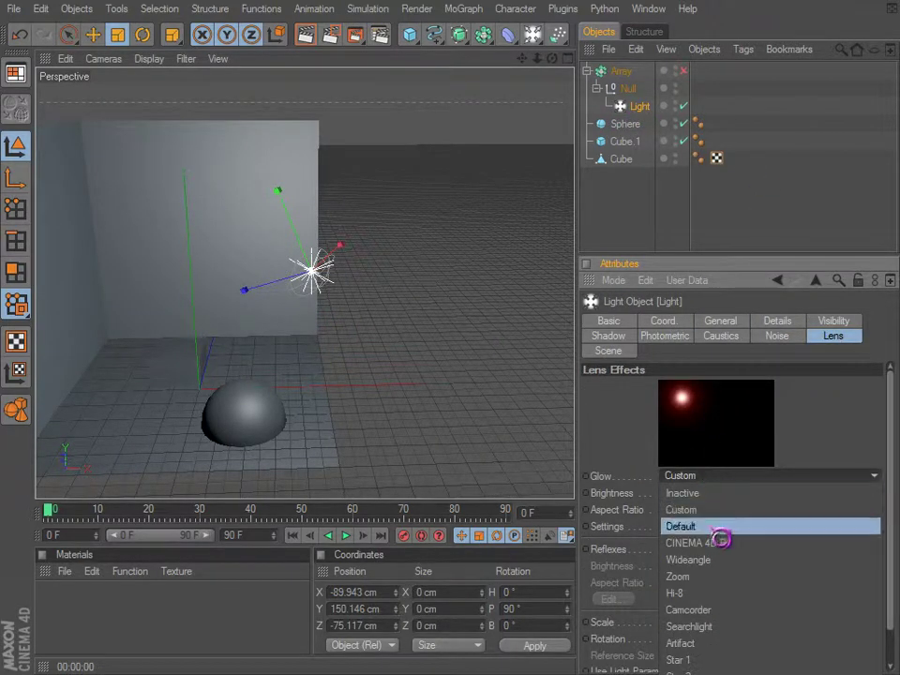
{"action": "left_click", "coordinate": [698, 596]}
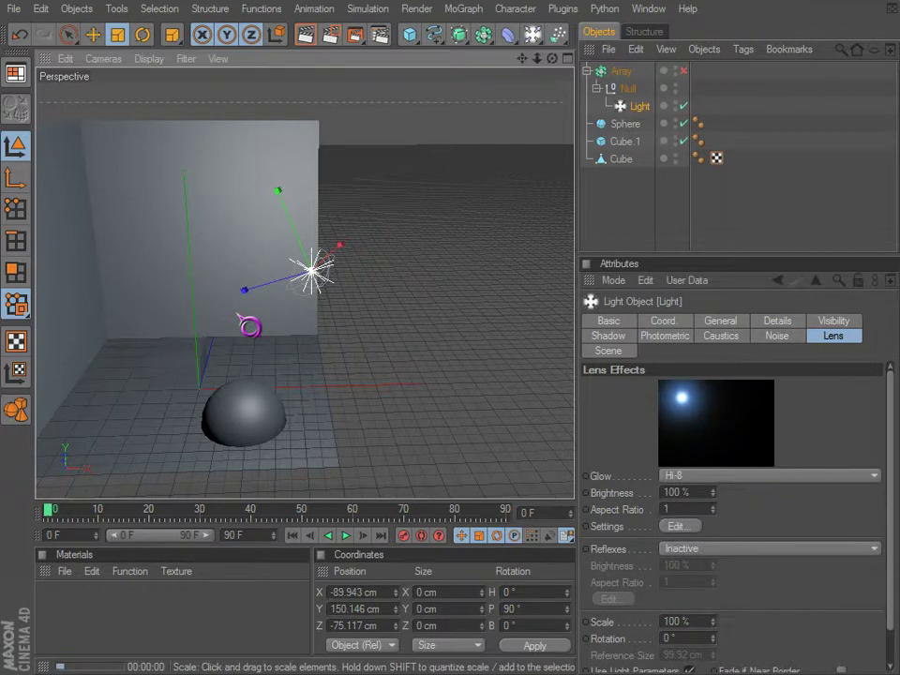
{"action": "key", "text": "ctrl+r"}
{"action": "left_click_drag", "start_coordinate": [336, 321], "coordinate": [225, 283], "text": "alt"}
{"action": "key", "text": "ctrl+r"}
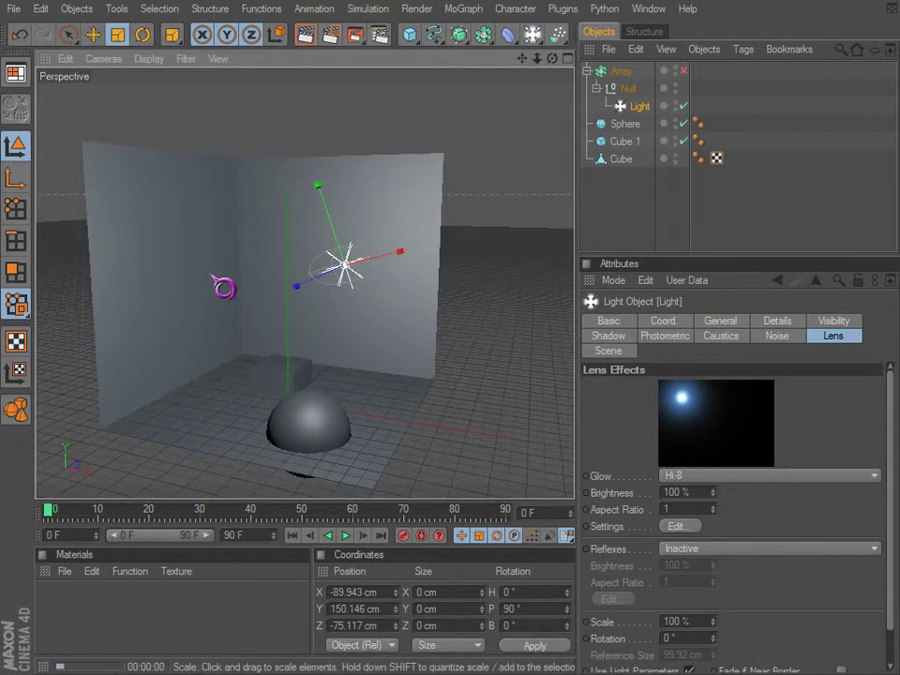
{"action": "key", "text": "ctrl+r"}
{"action": "left_click_drag", "start_coordinate": [335, 338], "coordinate": [440, 394], "text": "alt"}
Step: Set the light's lens Glow to Star 2 and render the viewport
{"action": "left_click", "coordinate": [747, 476]}
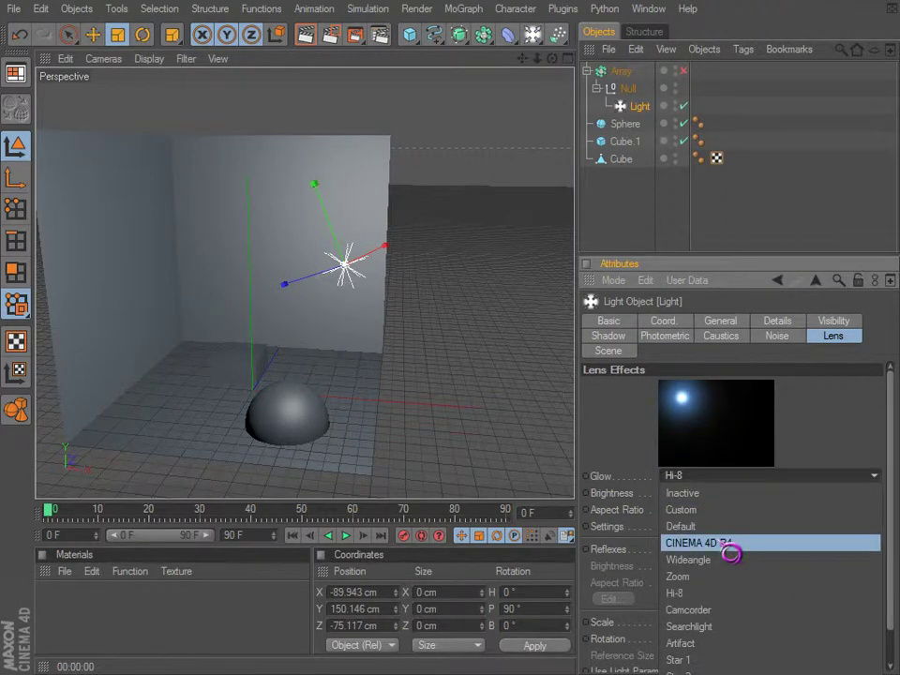
{"action": "left_click", "coordinate": [717, 668]}
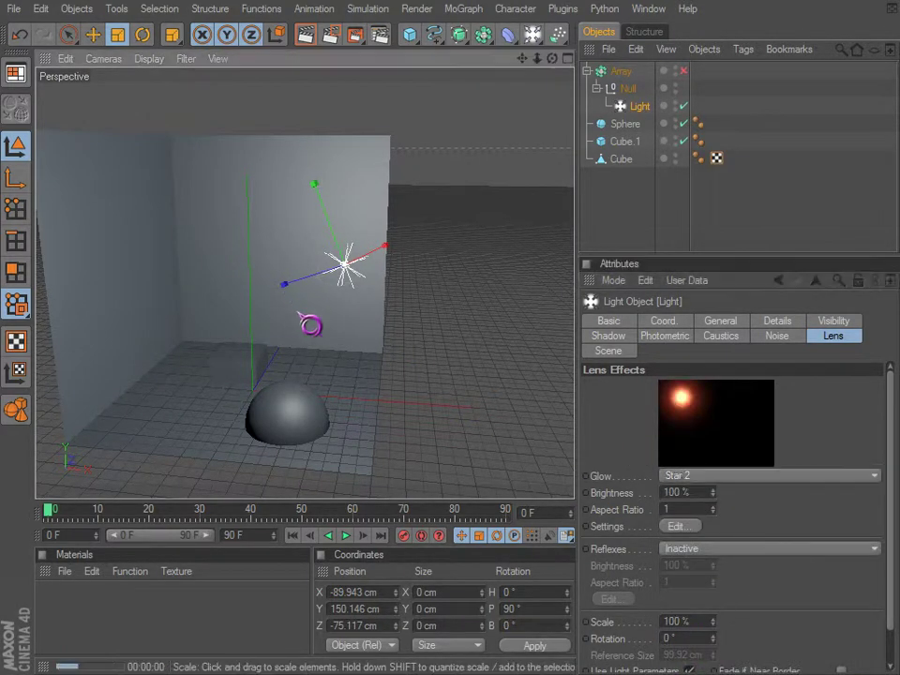
{"action": "key", "text": "ctrl+r"}
{"action": "mouse_move", "coordinate": [368, 366]}
{"action": "left_mouse_down", "text": "alt"}
{"action": "mouse_move", "coordinate": [506, 413]}
{"action": "mouse_move", "coordinate": [360, 364]}
{"action": "left_mouse_up", "text": "alt"}
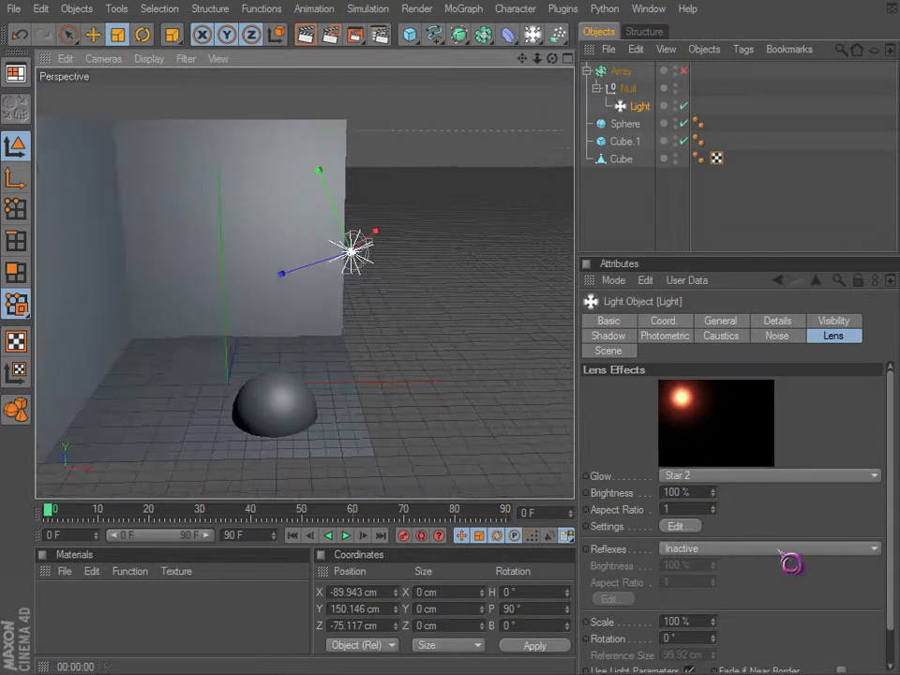
Step: Set the light's lens Glow to Sun 1 and render the flare from several viewing angles
{"action": "left_click", "coordinate": [764, 480]}
{"action": "left_click", "coordinate": [689, 648]}
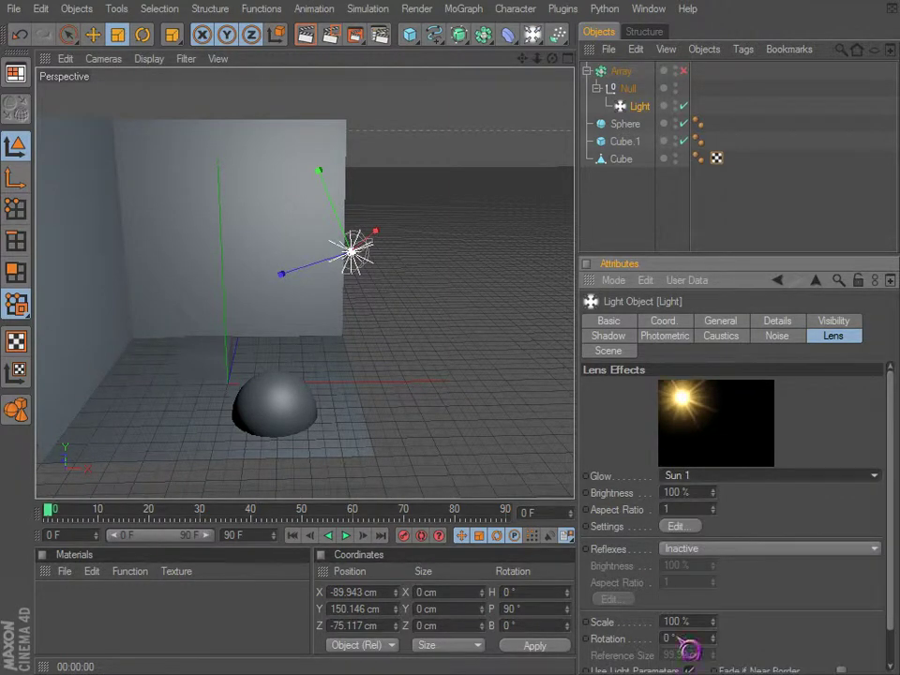
{"action": "key", "text": "ctrl+r"}
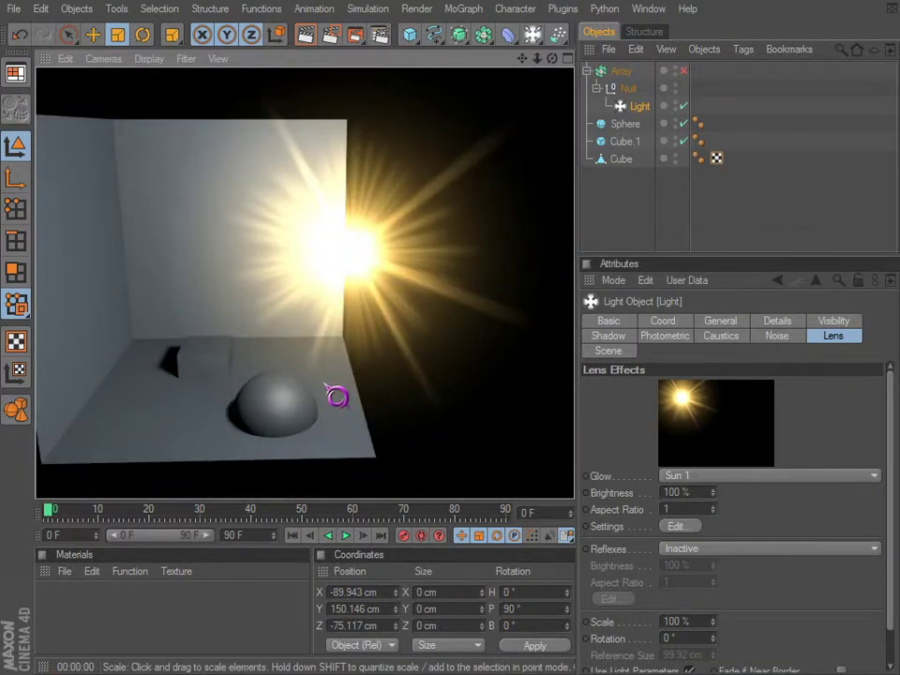
{"action": "left_click_drag", "start_coordinate": [381, 335], "coordinate": [354, 344], "text": "alt"}
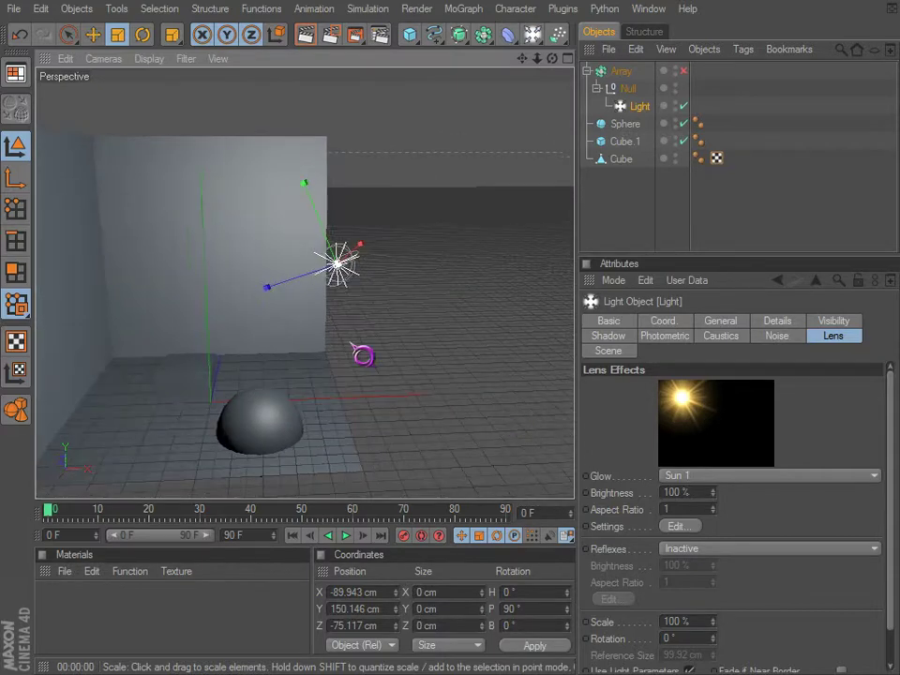
{"action": "left_click_drag", "start_coordinate": [503, 414], "coordinate": [357, 328], "text": "alt"}
{"action": "key", "text": "ctrl+r"}
{"action": "left_click_drag", "start_coordinate": [285, 386], "coordinate": [306, 380], "text": "alt"}
{"action": "key", "text": "ctrl+r"}
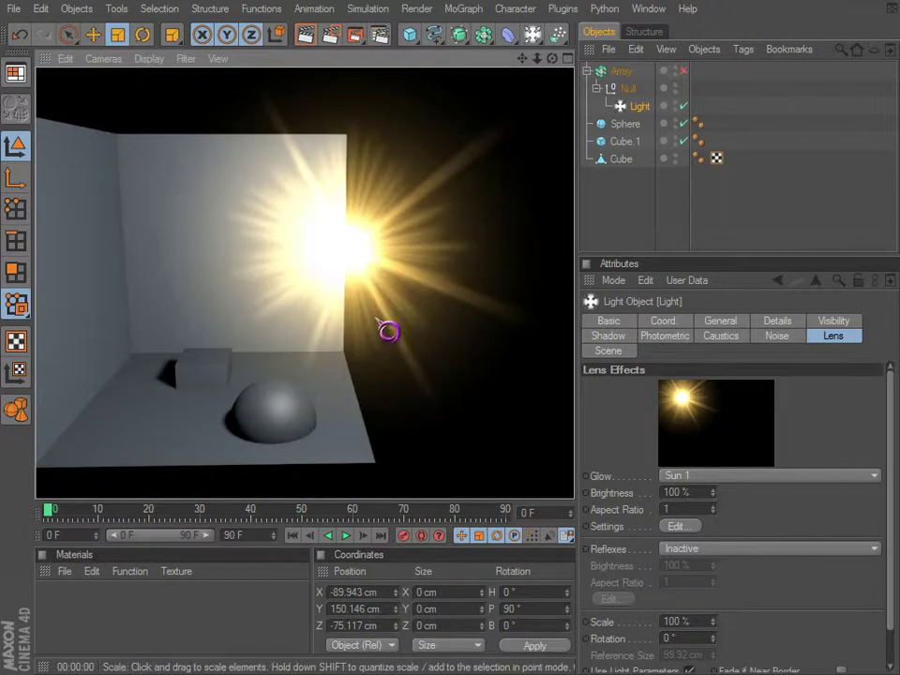
Step: Set the light's lens Glow to Sun 2 and render the viewport
{"action": "left_click", "coordinate": [722, 476]}
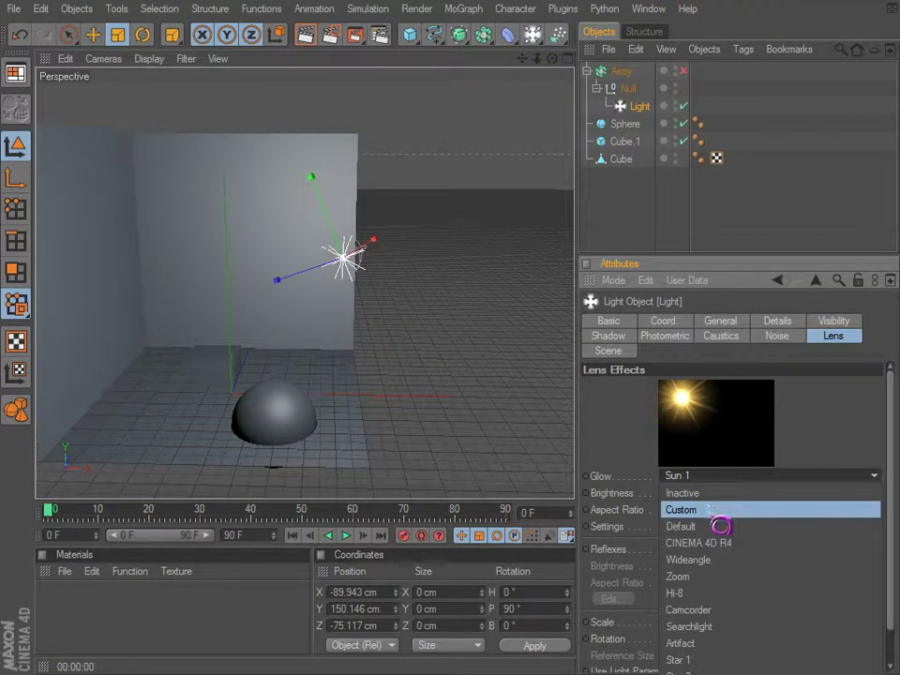
{"action": "left_click", "coordinate": [704, 673]}
{"action": "key", "text": "ctrl+r"}
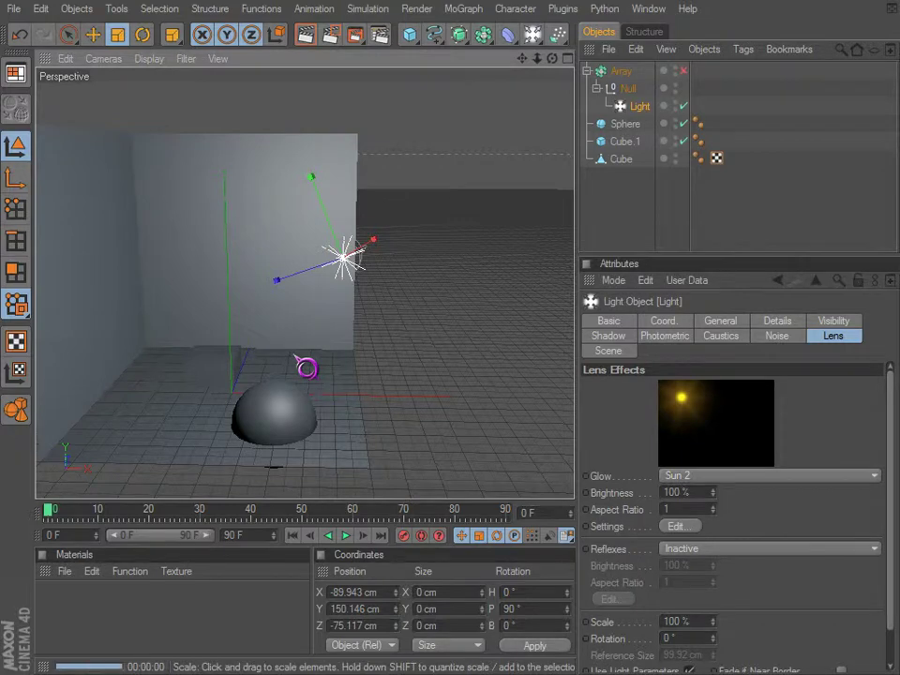
{"action": "key", "text": "ctrl+r"}
{"action": "left_click_drag", "start_coordinate": [251, 346], "coordinate": [437, 293], "text": "alt"}
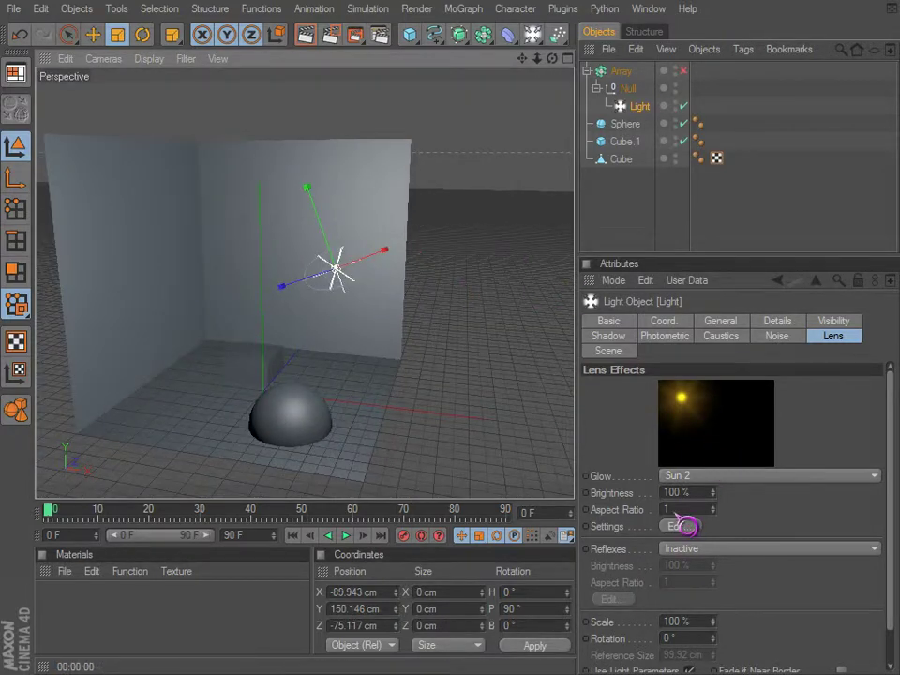
Step: Test-render the Red lens Glow and set the light's Glow back to Inactive
{"action": "left_click", "coordinate": [699, 476]}
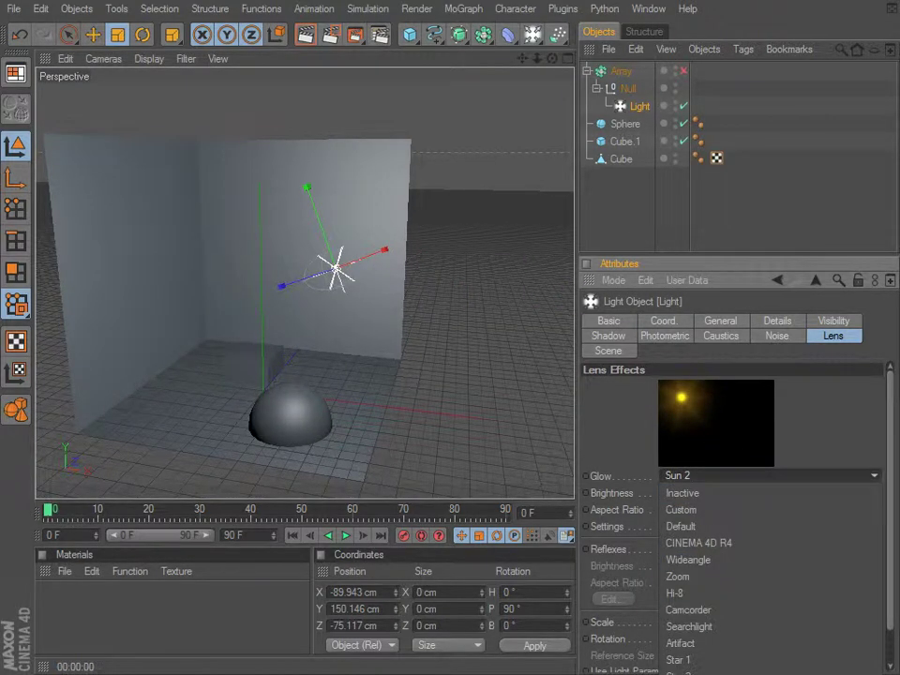
{"action": "left_click", "coordinate": [689, 673]}
{"action": "key", "text": "ctrl+r"}
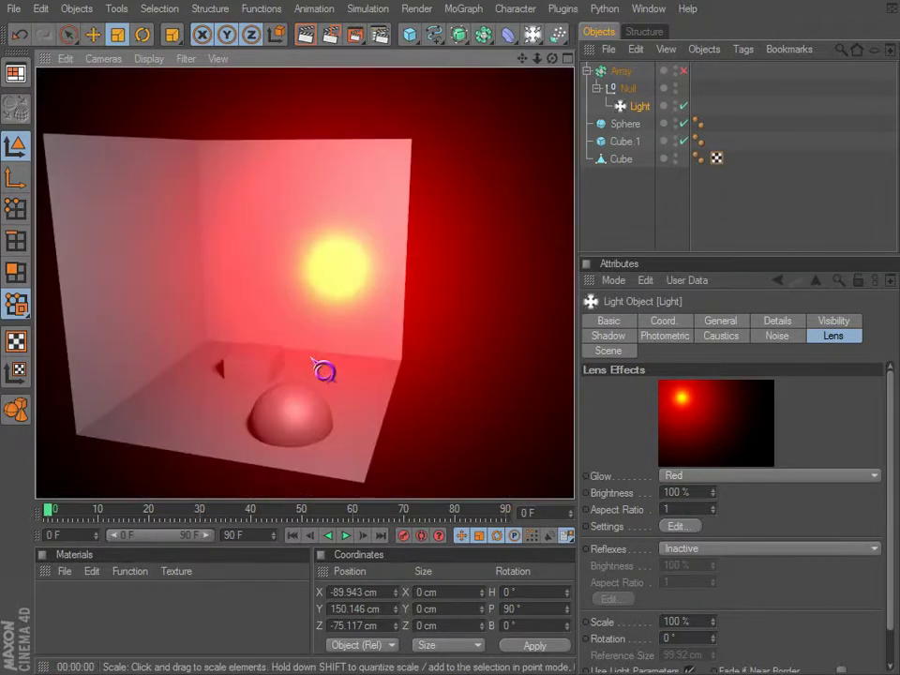
{"action": "left_click", "coordinate": [312, 359]}
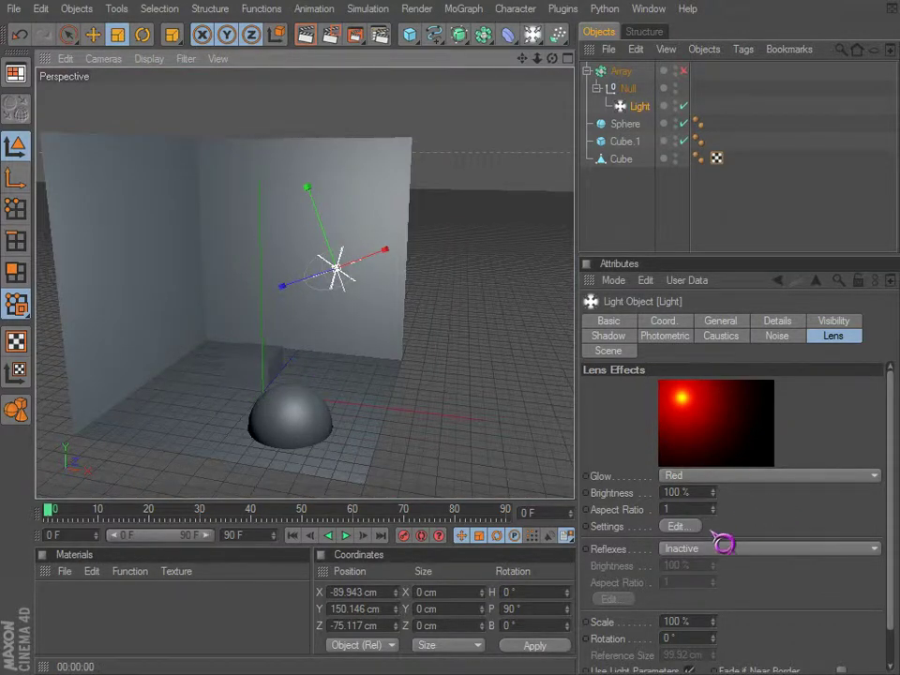
{"action": "left_click", "coordinate": [768, 478]}
{"action": "left_click", "coordinate": [745, 491]}
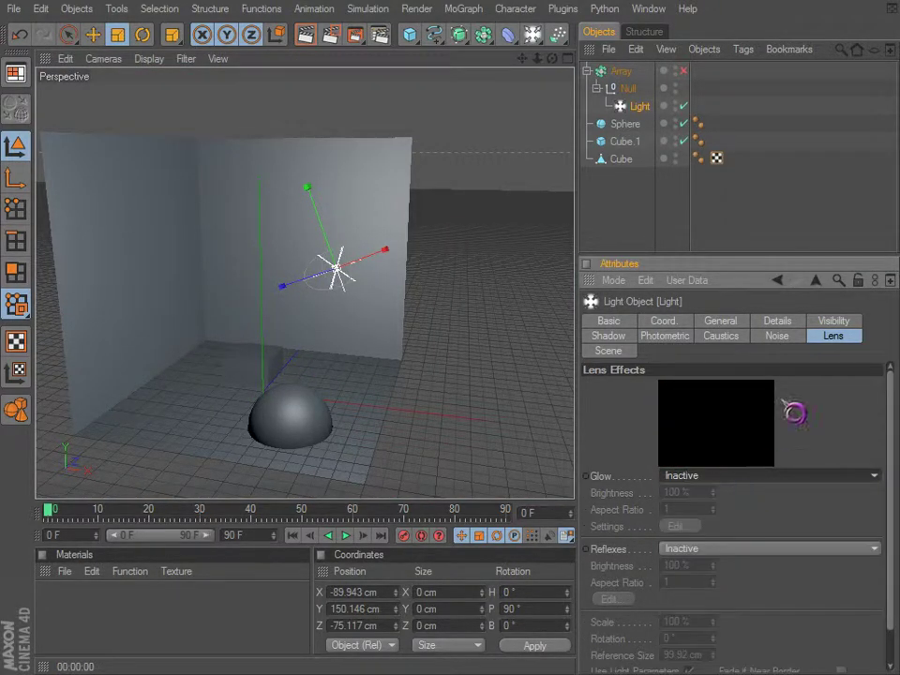
Step: Show the light's Scene settings and render the box without the glow
{"action": "left_click", "coordinate": [609, 350]}
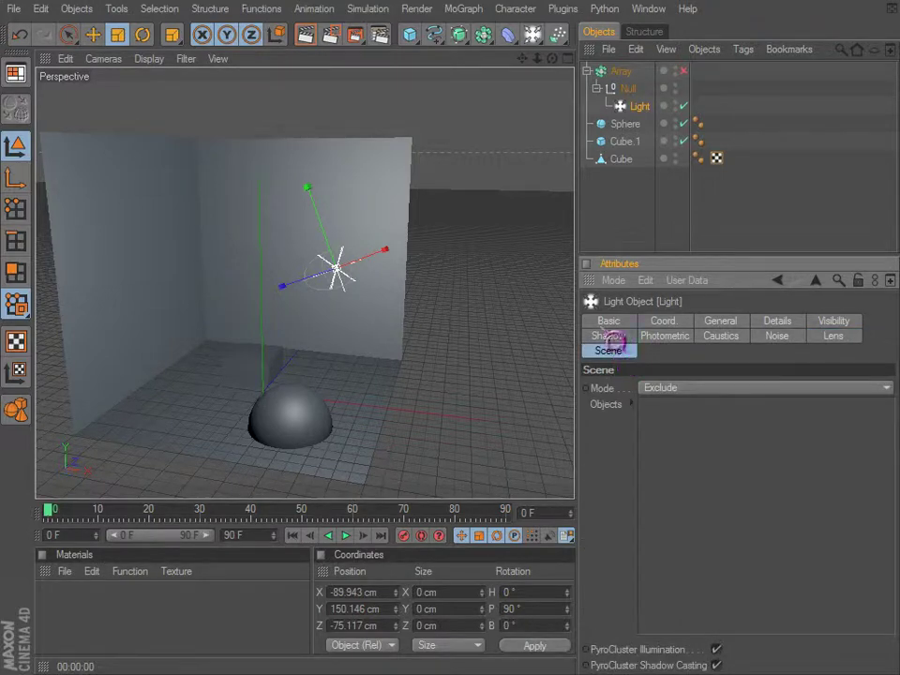
{"action": "left_click_drag", "start_coordinate": [514, 424], "coordinate": [381, 359], "text": "alt"}
{"action": "key", "text": "ctrl+r"}
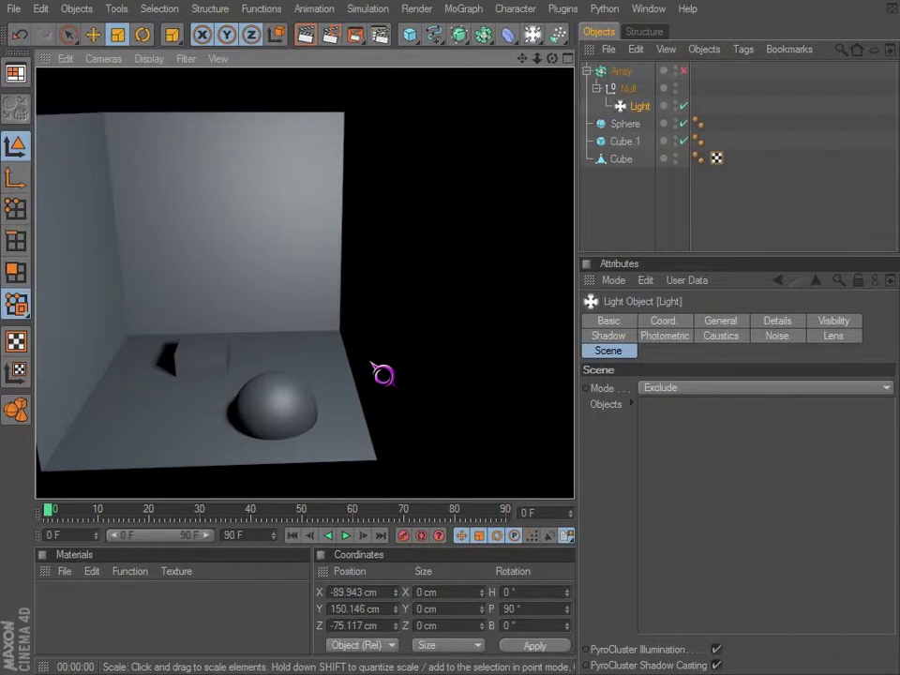
{"action": "left_click", "coordinate": [372, 362]}
Step: Duplicate the light and move the copy across the box to about X -90, Y 313, Z -108 cm
{"action": "left_click", "coordinate": [638, 104]}
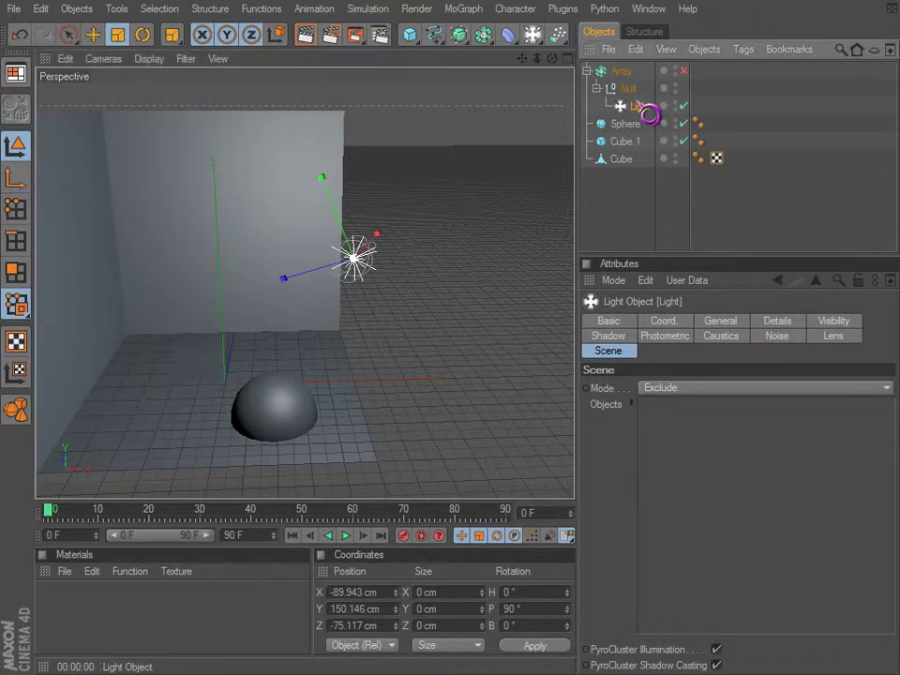
{"action": "left_click_drag", "start_coordinate": [648, 114], "coordinate": [647, 112], "text": "ctrl"}
{"action": "key", "text": "e"}
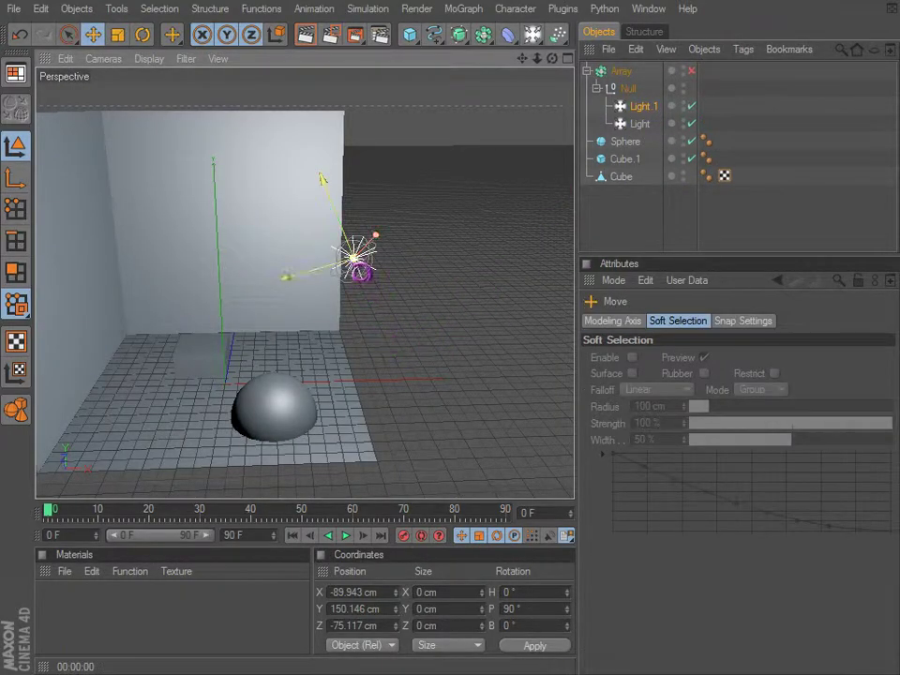
{"action": "left_click_drag", "start_coordinate": [342, 261], "coordinate": [127, 325]}
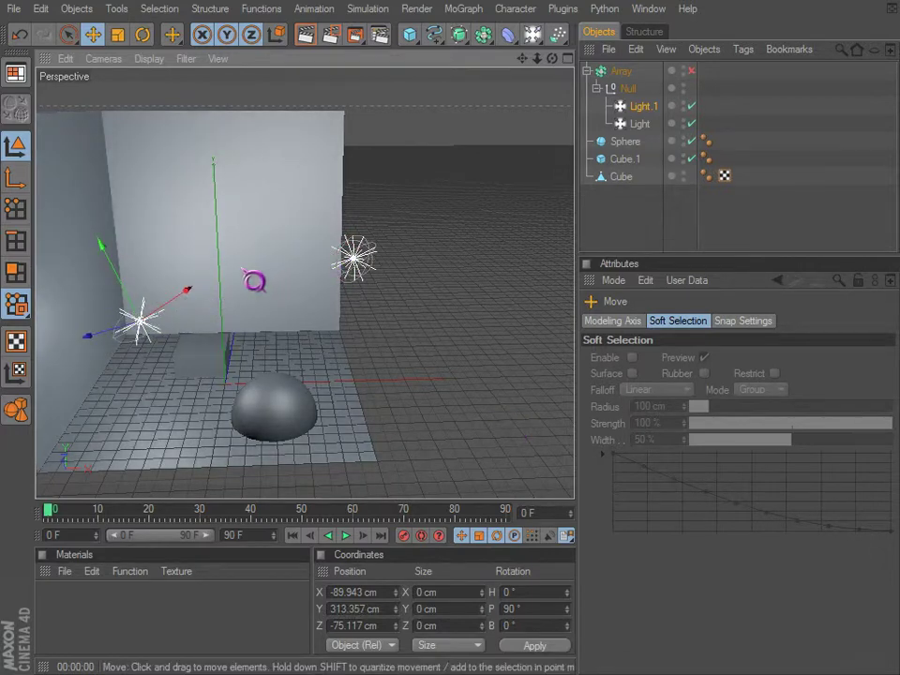
{"action": "mouse_move", "coordinate": [111, 264]}
{"action": "left_mouse_down"}
{"action": "mouse_move", "coordinate": [514, 424]}
{"action": "mouse_move", "coordinate": [114, 263]}
{"action": "left_mouse_up"}
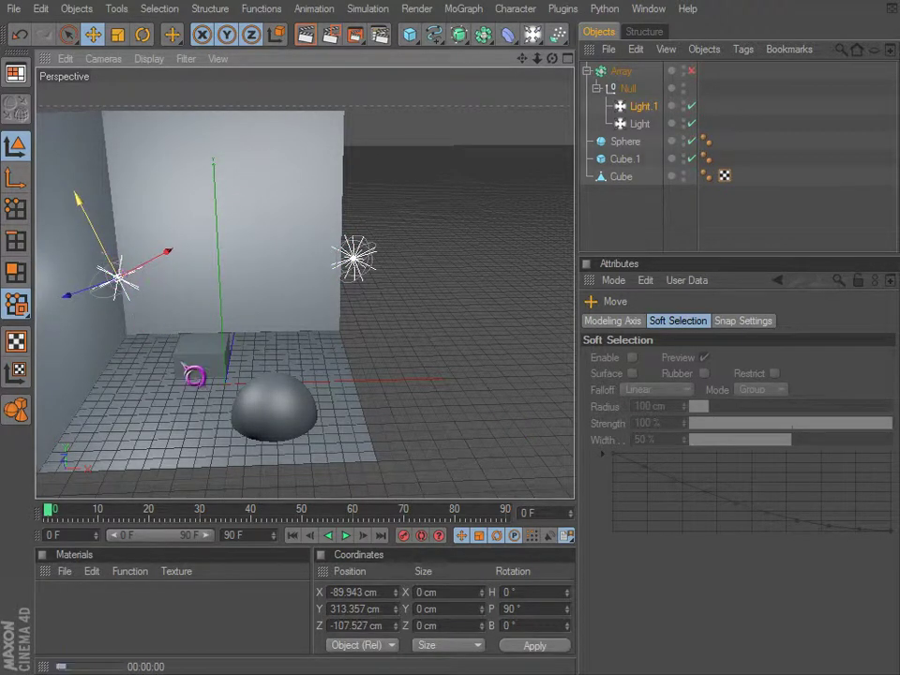
{"action": "middle_click_drag", "start_coordinate": [218, 371], "coordinate": [284, 339], "text": "alt"}
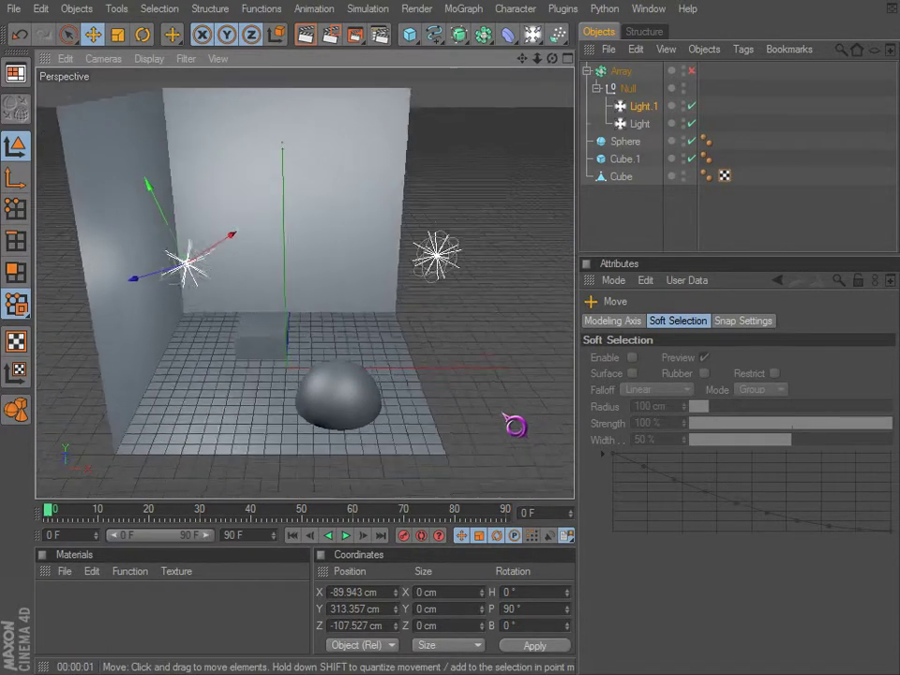
{"action": "left_click_drag", "start_coordinate": [284, 339], "coordinate": [290, 367], "text": "alt"}
{"action": "middle_click_drag", "start_coordinate": [290, 367], "coordinate": [260, 383], "text": "alt"}
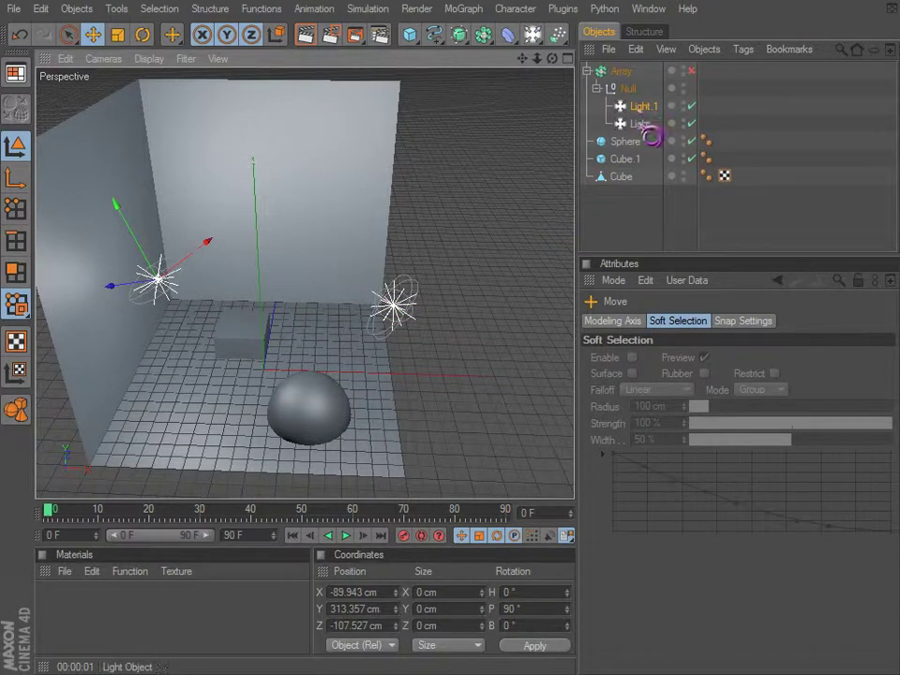
Step: Add the Sphere to the exclusion list in the Scene settings of Light.1
{"action": "left_click", "coordinate": [656, 114]}
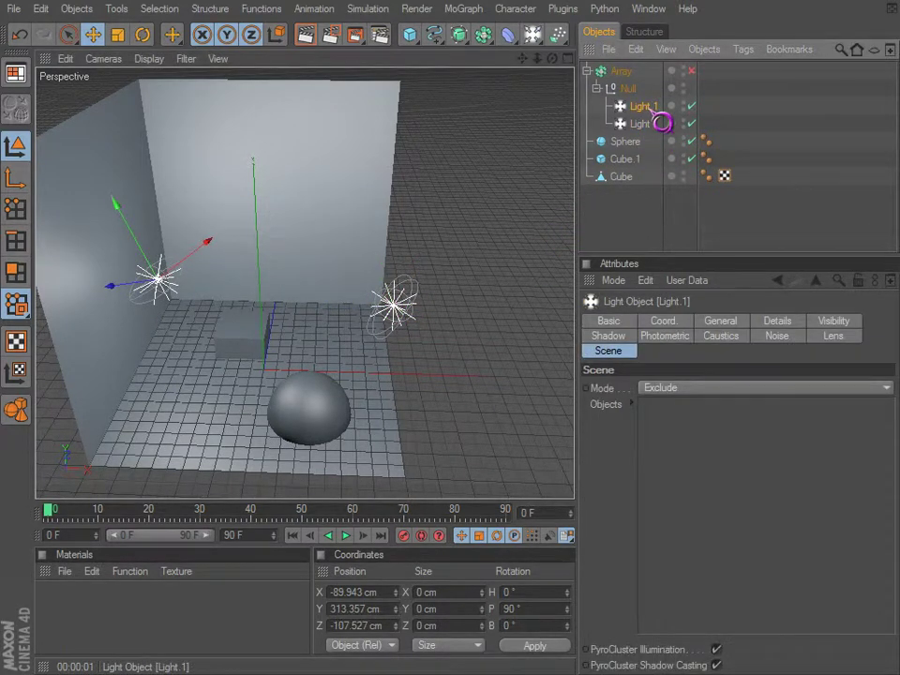
{"action": "left_click_drag", "start_coordinate": [660, 123], "coordinate": [676, 430]}
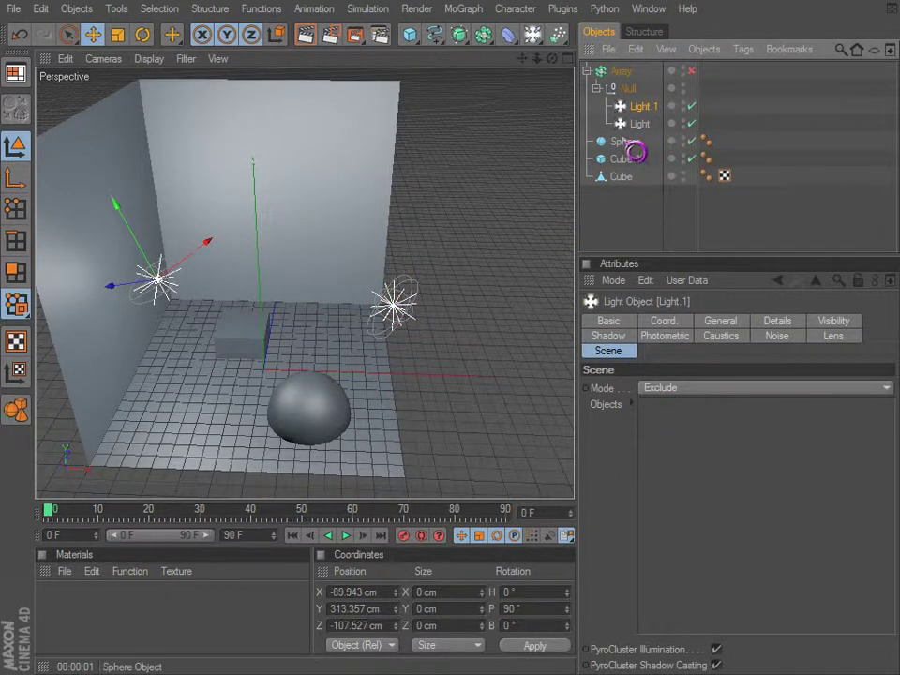
{"action": "left_click_drag", "start_coordinate": [633, 157], "coordinate": [699, 496]}
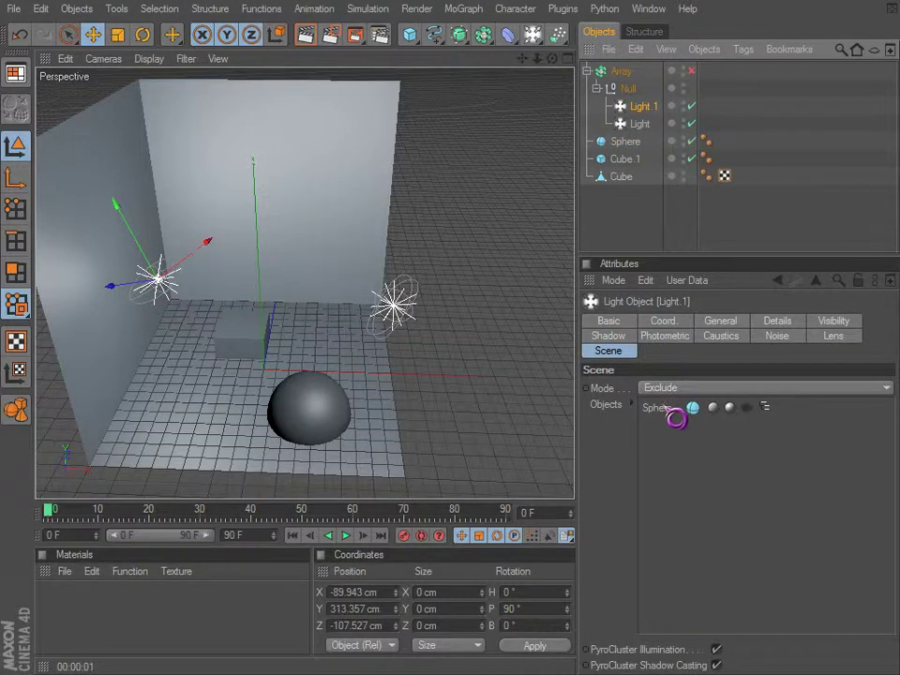
Step: Exclude Cube.1 from the illumination of the original Light and render the viewport
{"action": "left_click", "coordinate": [645, 124]}
{"action": "left_click_drag", "start_coordinate": [635, 158], "coordinate": [674, 506]}
{"action": "key", "text": "ctrl+r"}
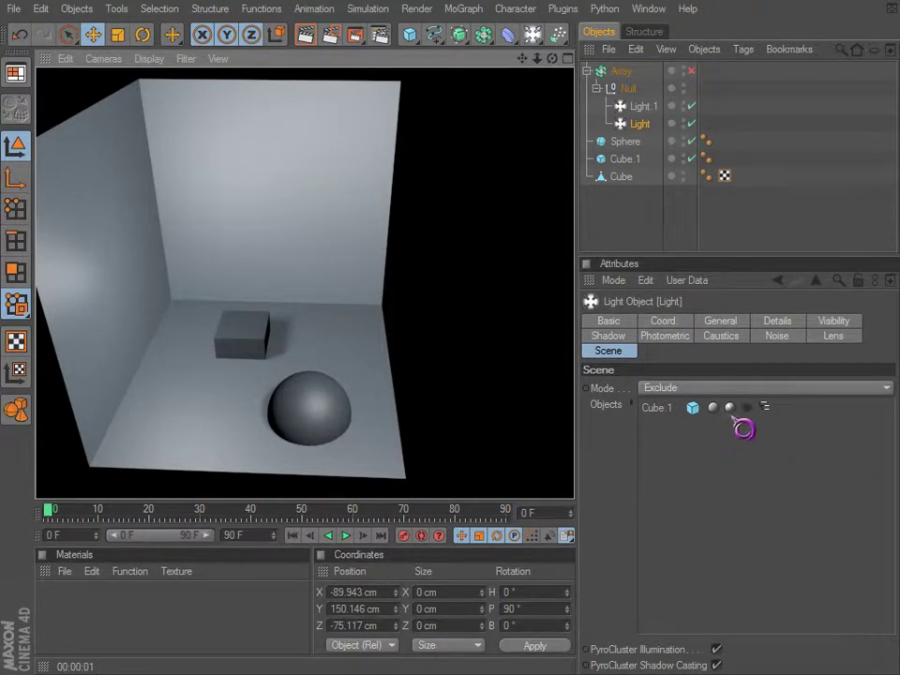
Step: Switch off the diffuse and specular exclusion flags for Cube.1 in Light, check the Sphere's entry in Light.1, and render the viewport
{"action": "left_click", "coordinate": [695, 411]}
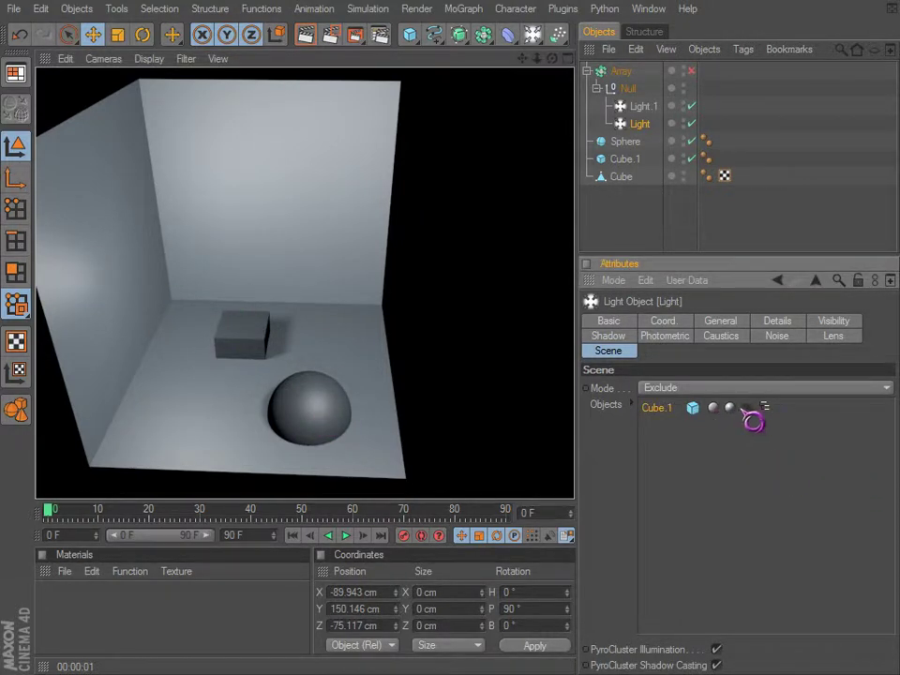
{"action": "left_click", "coordinate": [746, 409]}
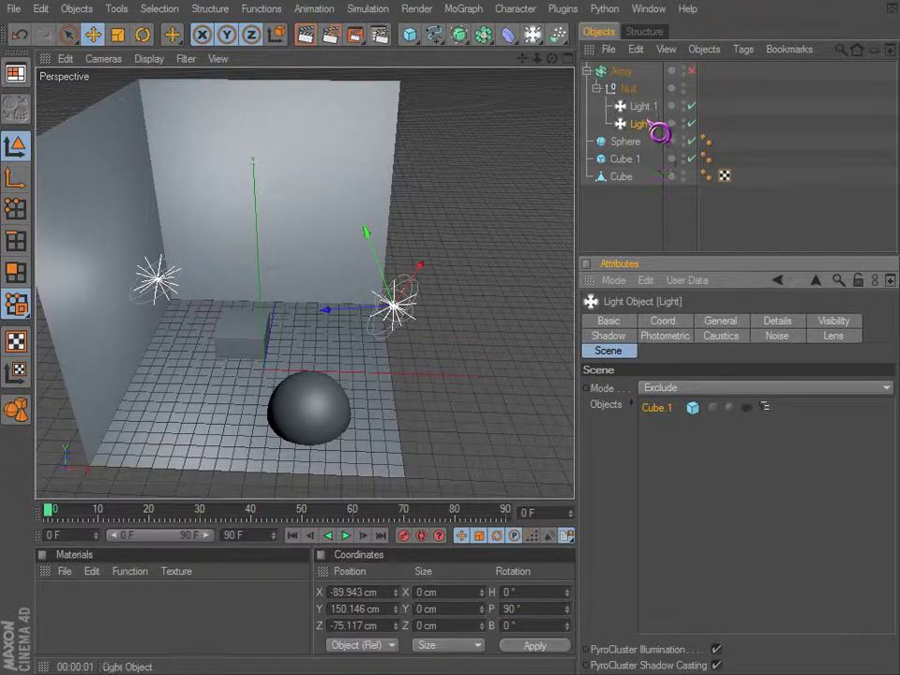
{"action": "left_click", "coordinate": [641, 107]}
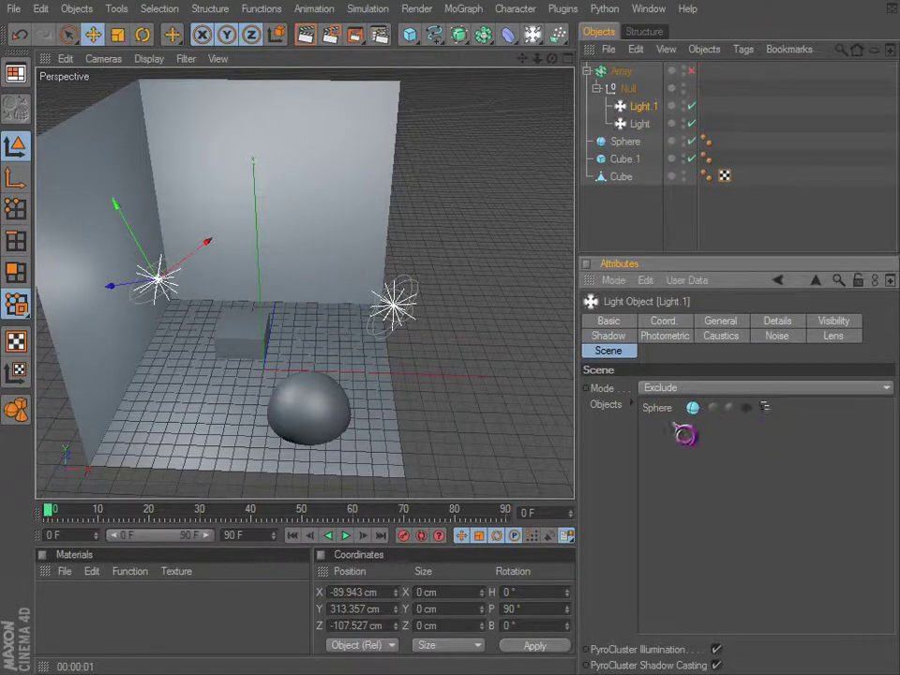
{"action": "left_click", "coordinate": [641, 123]}
{"action": "key", "text": "ctrl+r"}
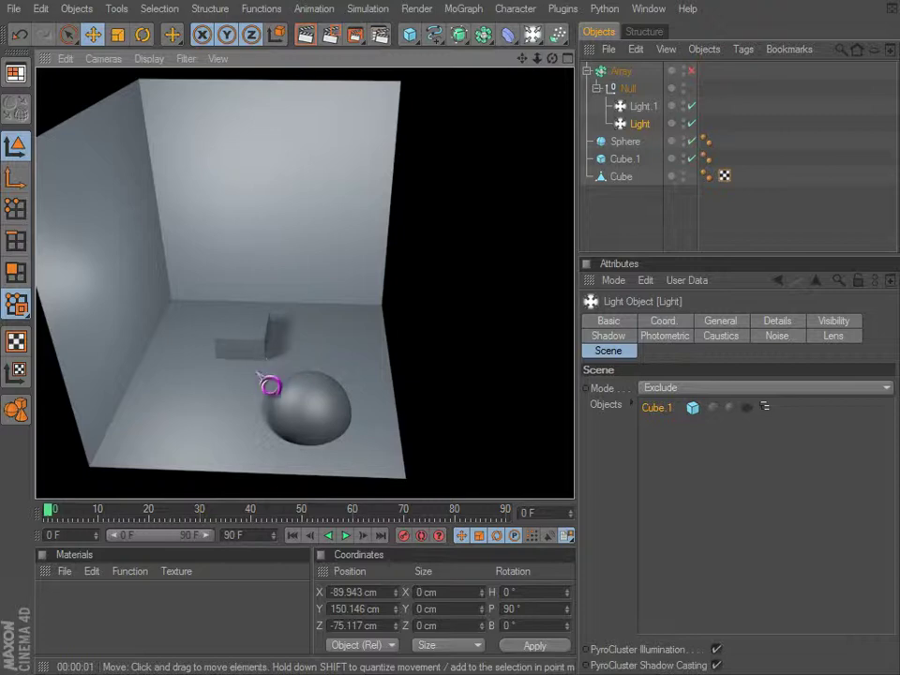
Step: Examine the box and its two lights from several angles and compare the Scene exclusion lists of Light.1 and Light
{"action": "scroll", "coordinate": [259, 380], "scroll_direction": "up", "scroll_amount": 3}
{"action": "middle_click_drag", "start_coordinate": [242, 385], "coordinate": [238, 358], "text": "alt"}
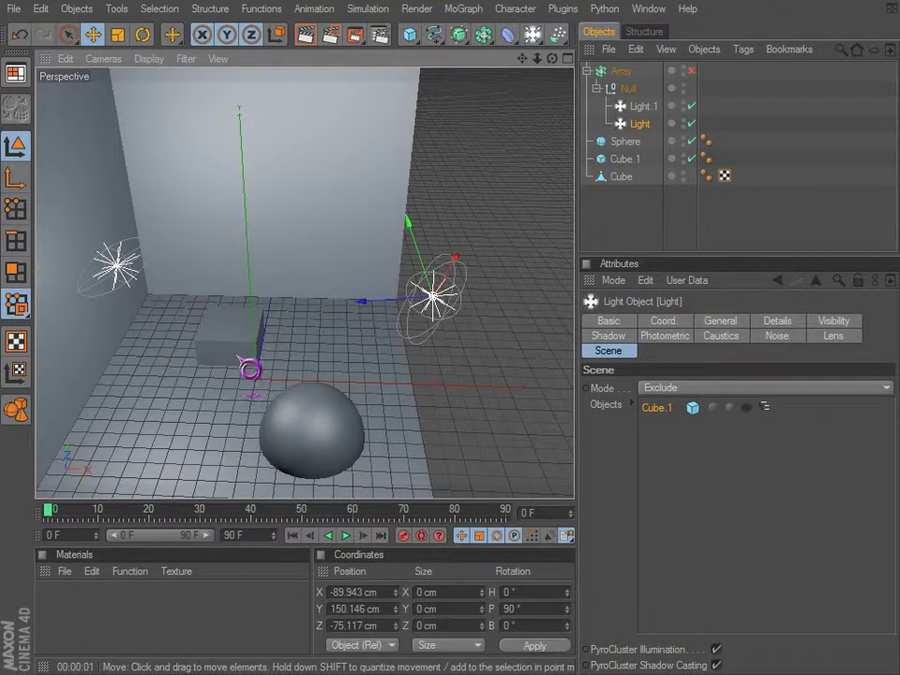
{"action": "left_click_drag", "start_coordinate": [237, 358], "coordinate": [252, 274], "text": "alt"}
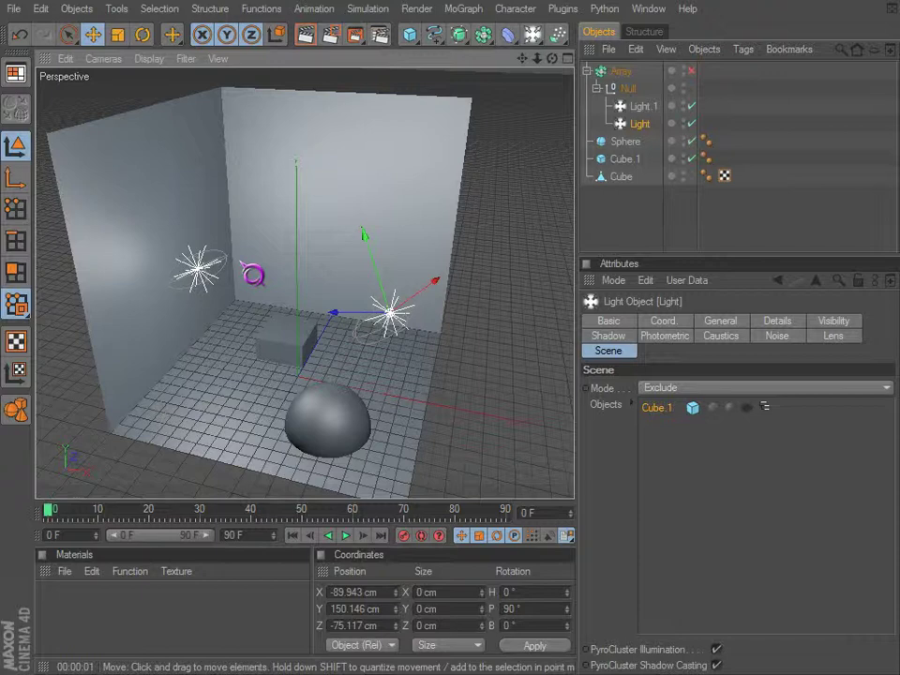
{"action": "scroll", "coordinate": [253, 267], "scroll_direction": "down", "scroll_amount": 4}
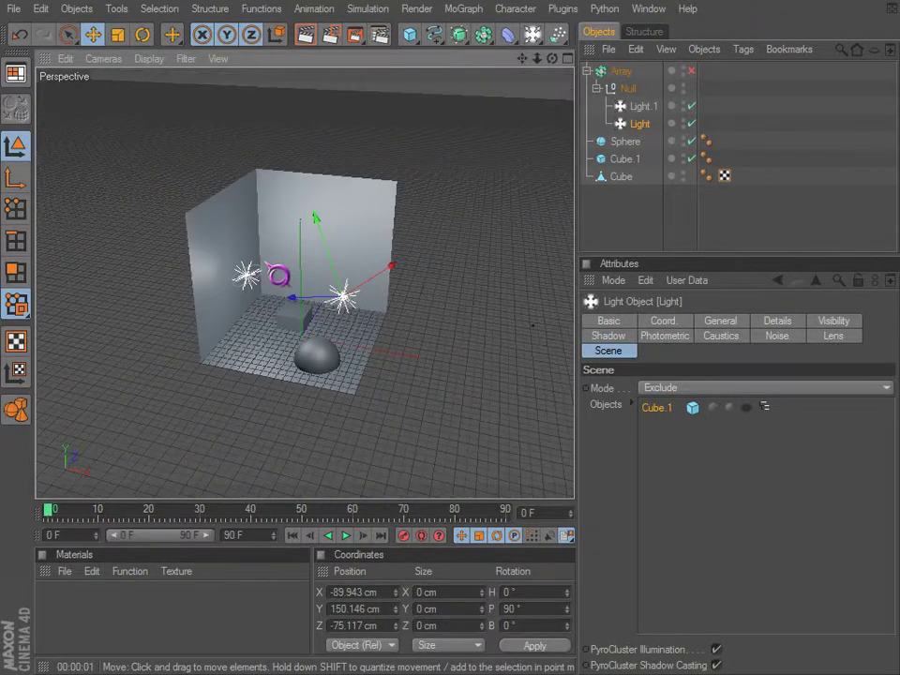
{"action": "mouse_move", "coordinate": [420, 207]}
{"action": "left_mouse_down", "text": "alt"}
{"action": "mouse_move", "coordinate": [516, 423]}
{"action": "mouse_move", "coordinate": [415, 214]}
{"action": "left_mouse_up", "text": "alt"}
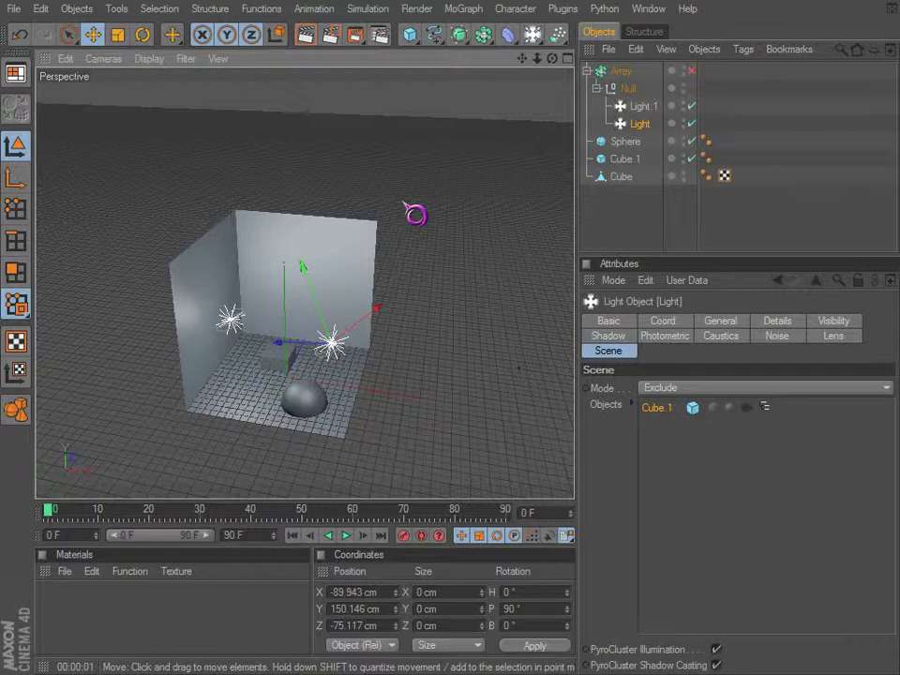
{"action": "scroll", "coordinate": [405, 204], "scroll_direction": "up", "scroll_amount": 3}
{"action": "middle_click_drag", "start_coordinate": [245, 379], "coordinate": [266, 337], "text": "alt"}
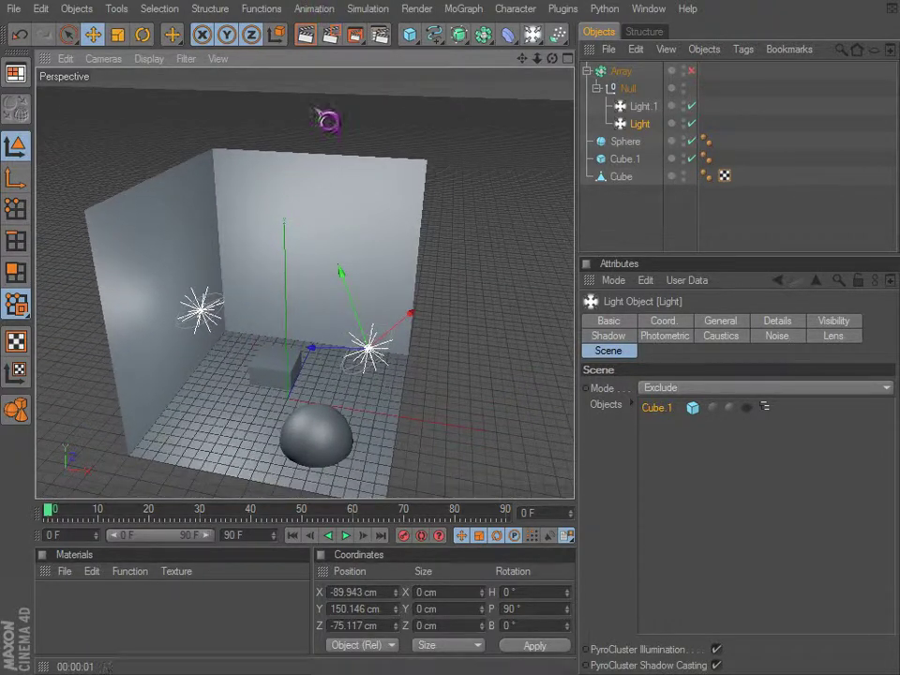
{"action": "left_click_drag", "start_coordinate": [328, 120], "coordinate": [309, 131], "text": "alt"}
{"action": "left_click", "coordinate": [644, 107]}
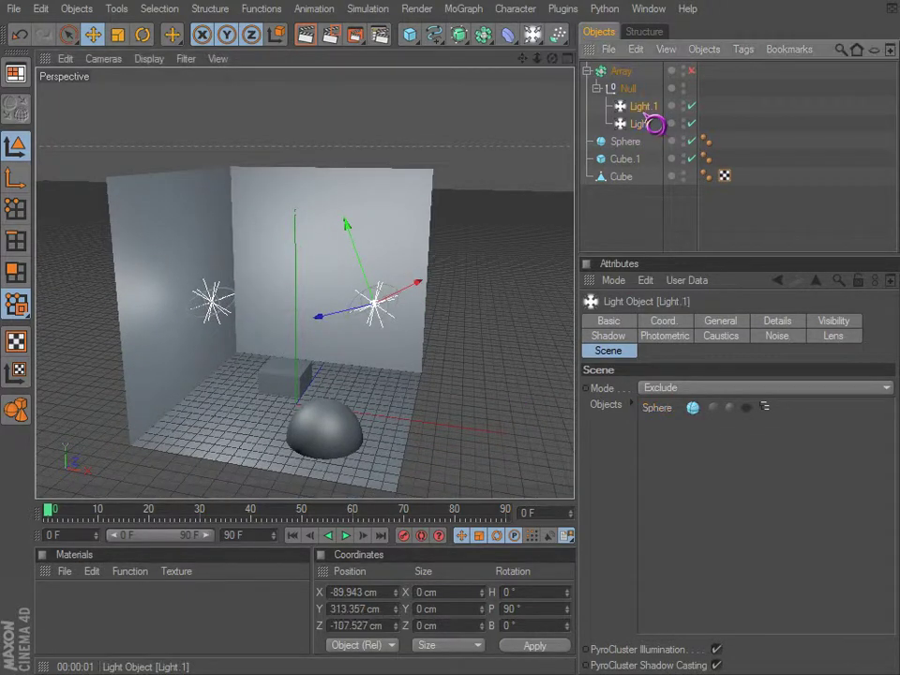
{"action": "left_click", "coordinate": [647, 124]}
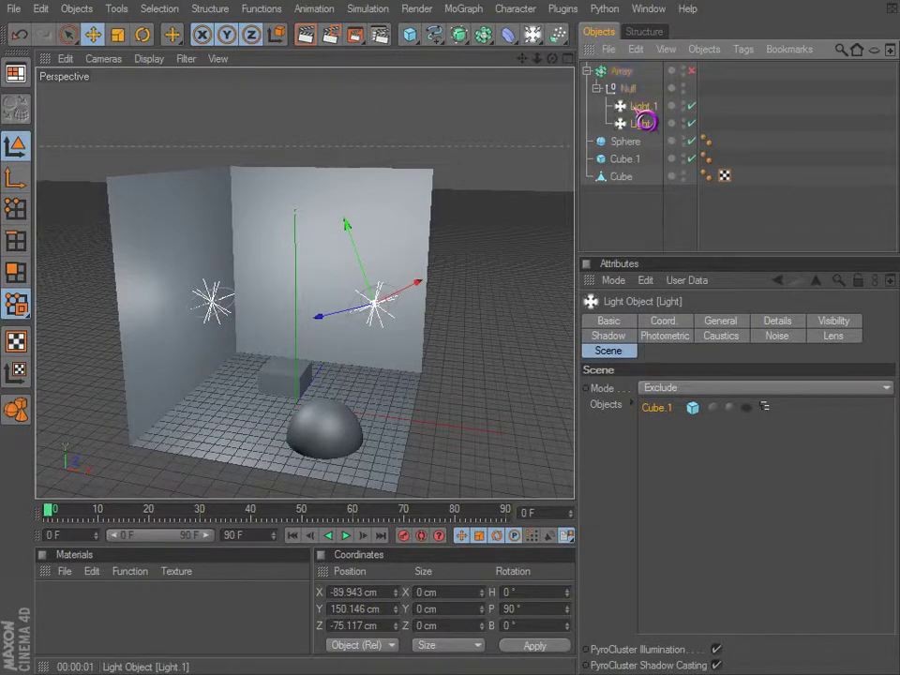
{"action": "left_click", "coordinate": [644, 110]}
Step: Show the General settings of Light and review the available light types, keeping Omni
{"action": "left_click", "coordinate": [643, 125]}
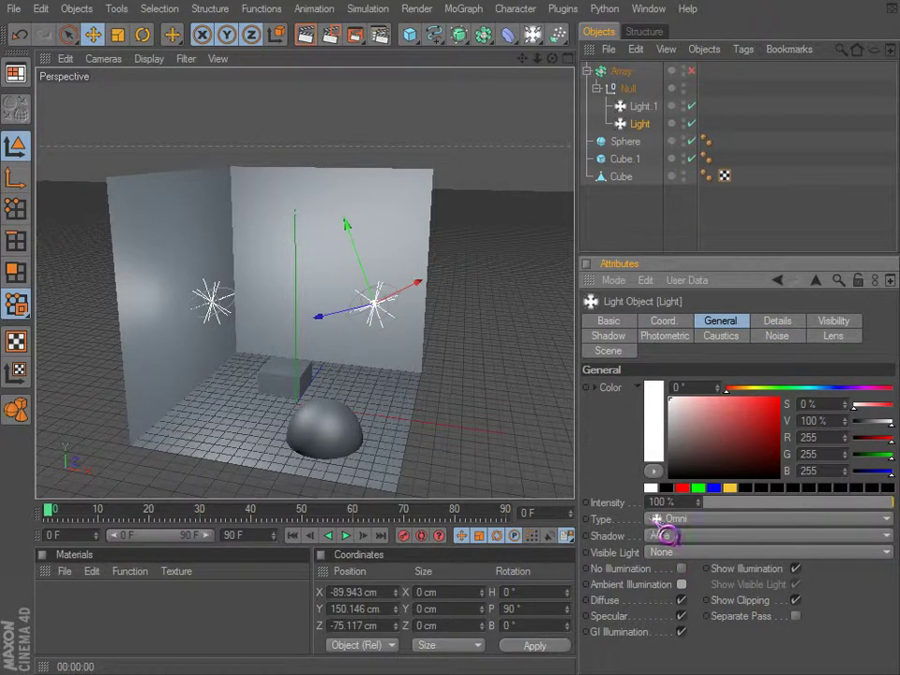
{"action": "left_click", "coordinate": [665, 532]}
{"action": "left_click", "coordinate": [671, 535]}
{"action": "left_click", "coordinate": [675, 533]}
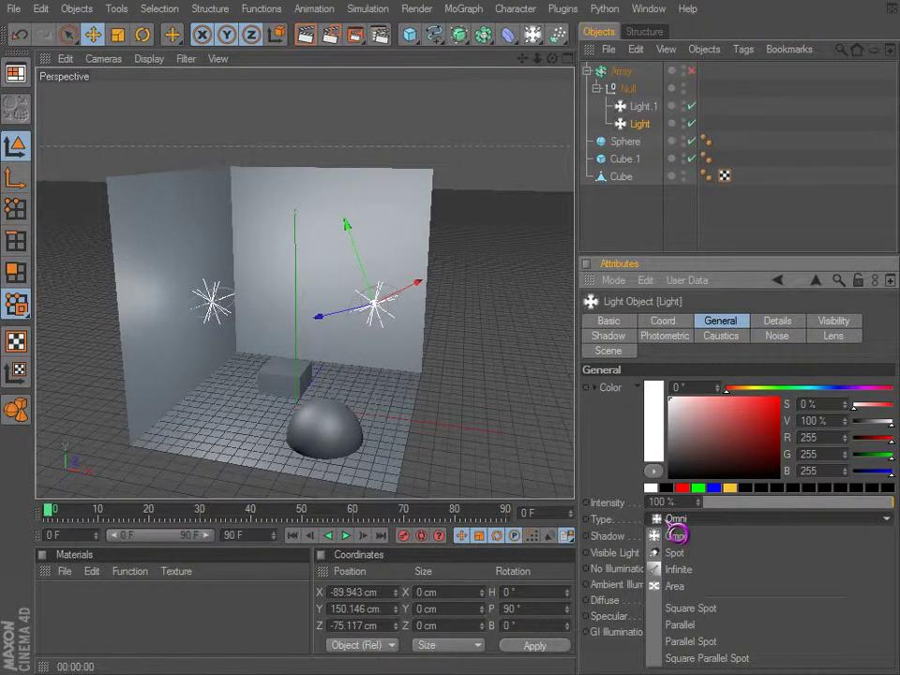
{"action": "left_click", "coordinate": [675, 534]}
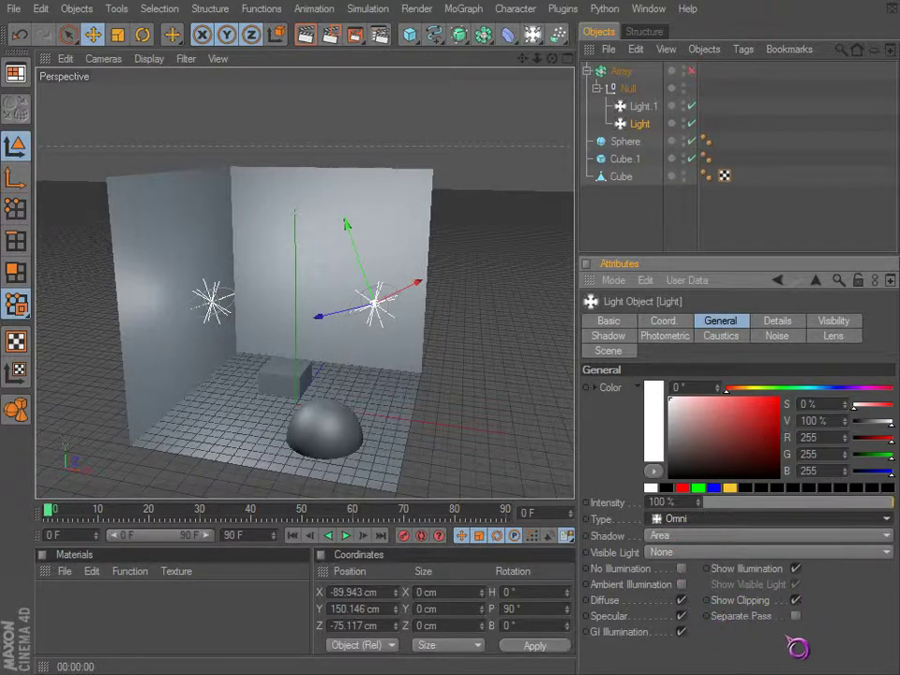
Step: Try switching the Specular and Diffuse options of Light off and back on
{"action": "left_click", "coordinate": [681, 616]}
{"action": "left_click", "coordinate": [681, 617]}
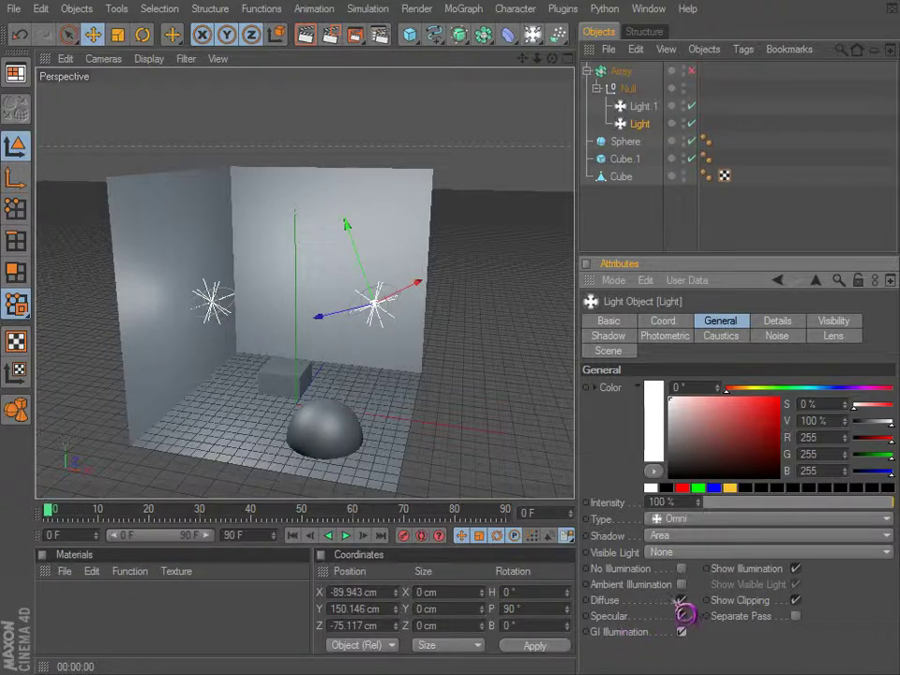
{"action": "left_click", "coordinate": [682, 601]}
{"action": "left_click", "coordinate": [683, 601]}
{"action": "left_click", "coordinate": [682, 601]}
{"action": "left_click", "coordinate": [682, 600]}
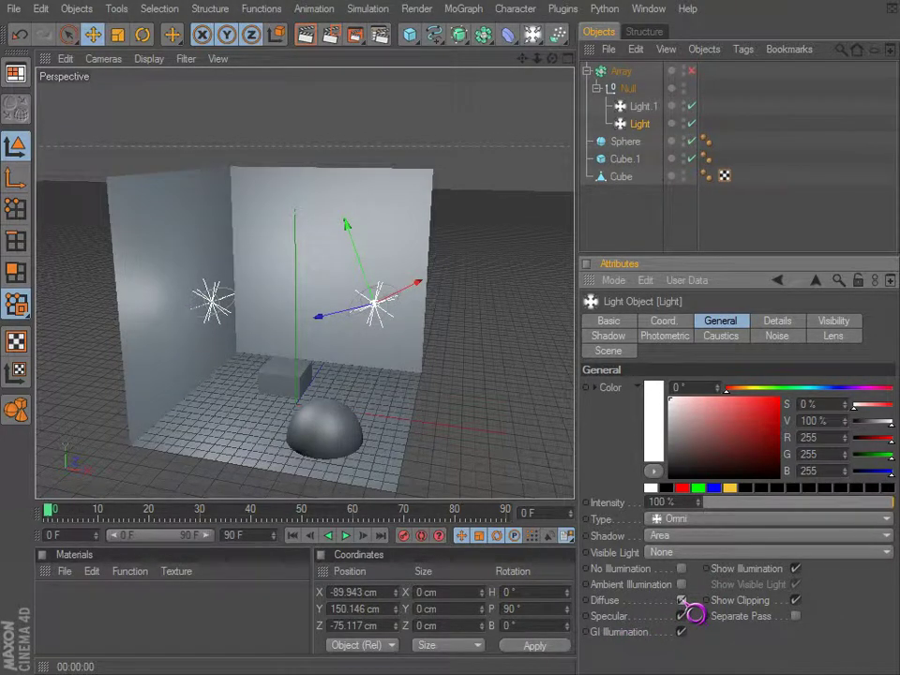
{"action": "left_click", "coordinate": [796, 569]}
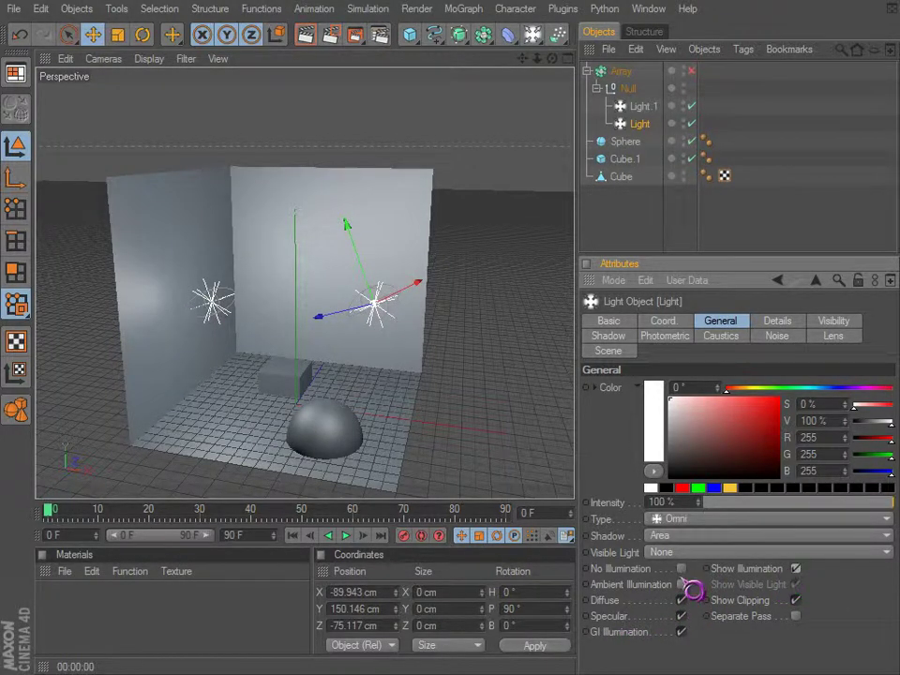
Step: Test-render Light with Ambient Illumination enabled, and render again with the option switched back off
{"action": "left_click", "coordinate": [682, 600]}
{"action": "left_click", "coordinate": [682, 600]}
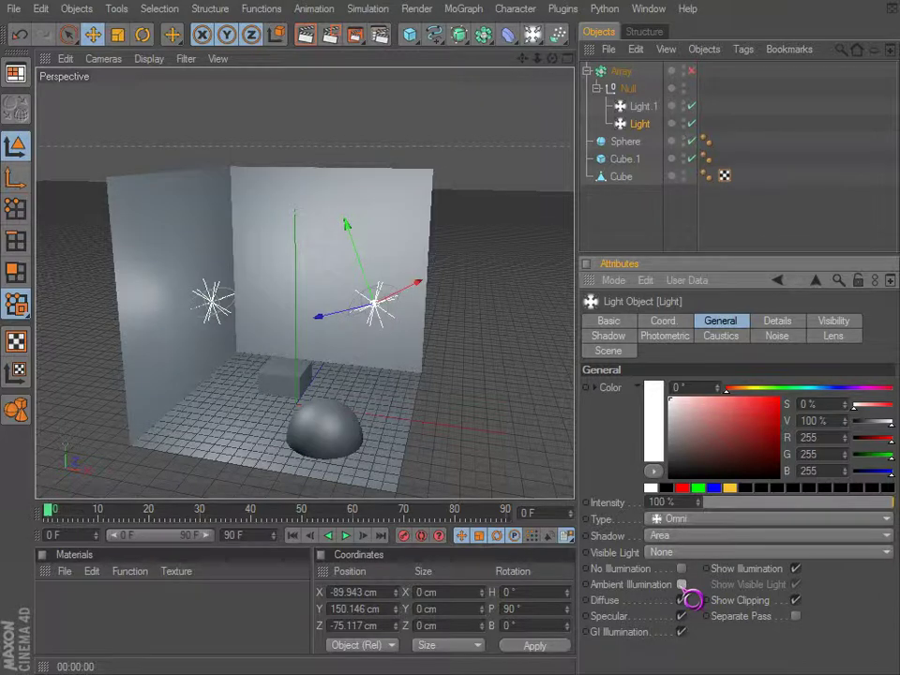
{"action": "left_click", "coordinate": [682, 600]}
{"action": "key", "text": "ctrl+r"}
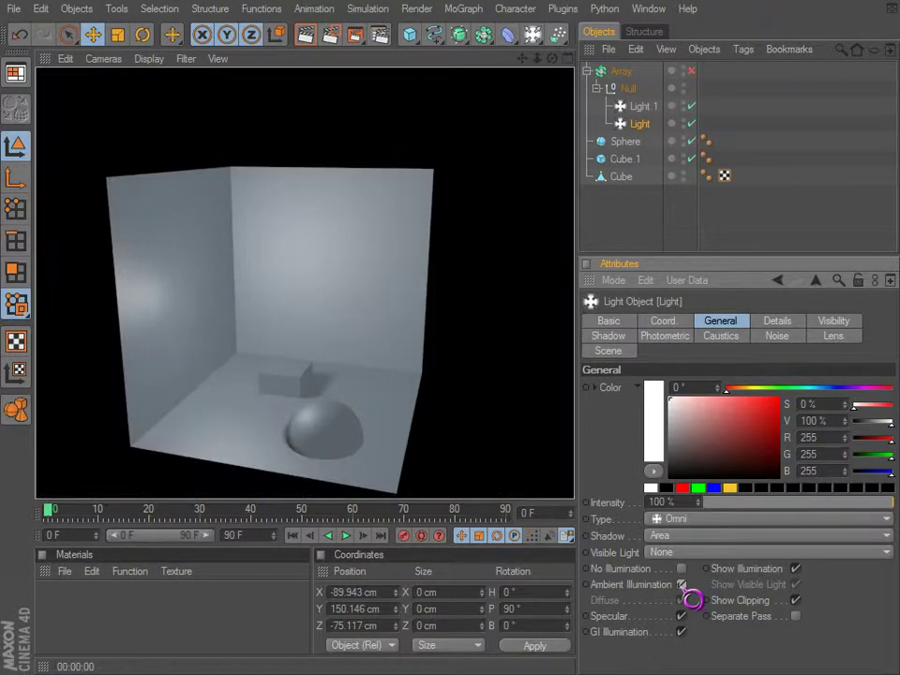
{"action": "left_click", "coordinate": [691, 599]}
{"action": "key", "text": "ctrl+r"}
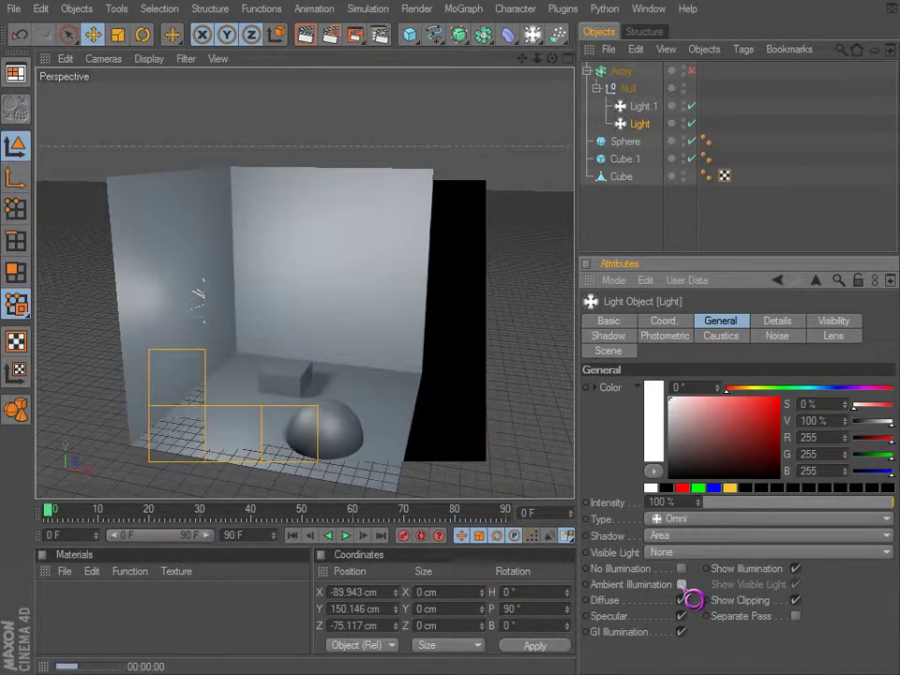
{"action": "scroll", "coordinate": [437, 397], "scroll_direction": "up", "scroll_amount": 1}
{"action": "scroll", "coordinate": [437, 396], "scroll_direction": "up", "scroll_amount": 3}
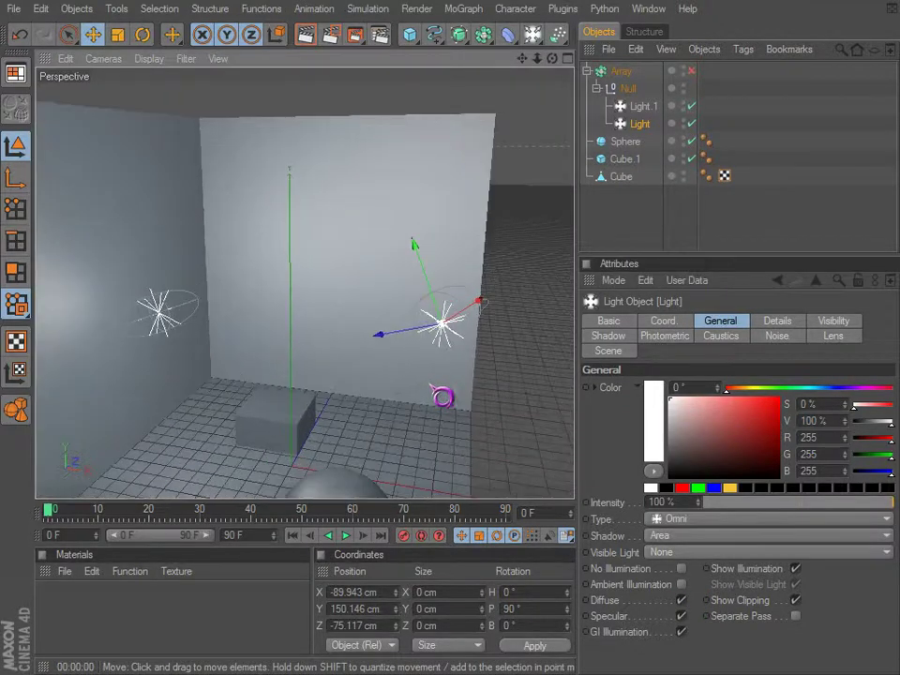
{"action": "left_click", "coordinate": [633, 108]}
{"action": "left_click", "coordinate": [632, 126]}
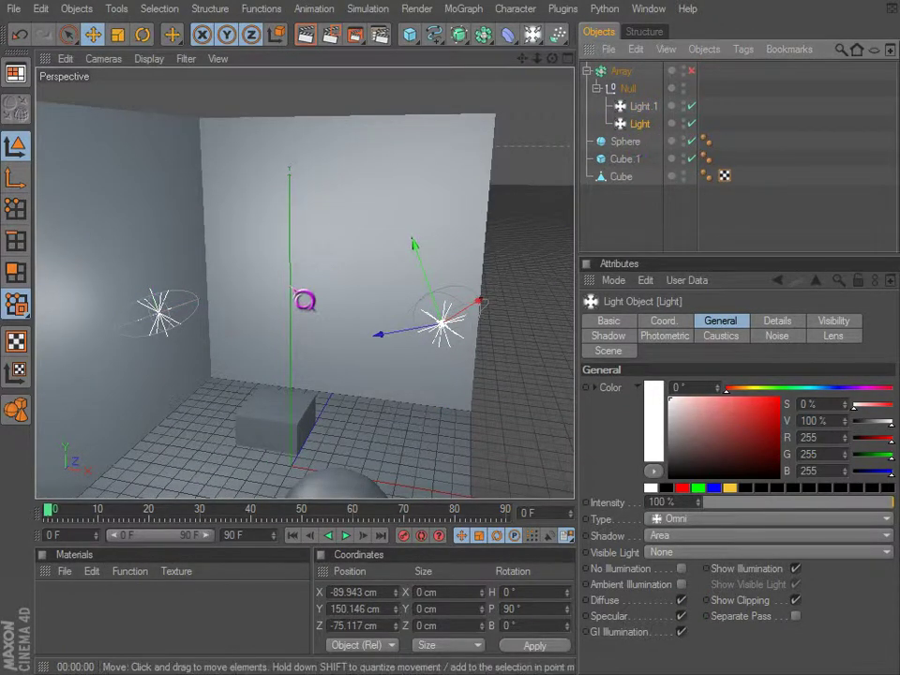